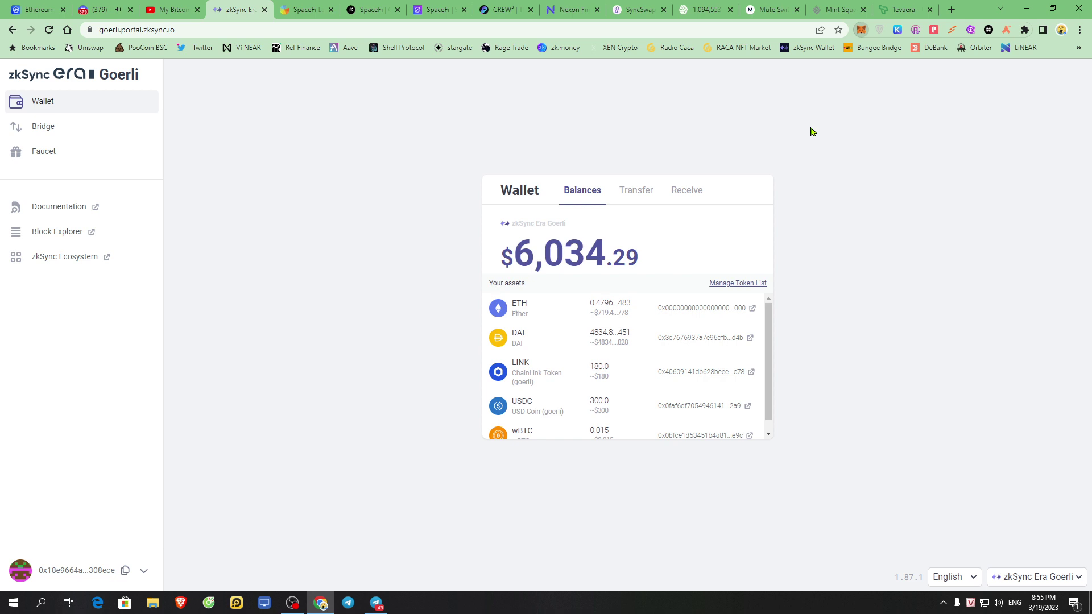
- Switch the MetaMask wallet to the Goerli test network (Mạng thử nghiệm Goerli) and check its GoerliETH balance
key(alt+shift+m)
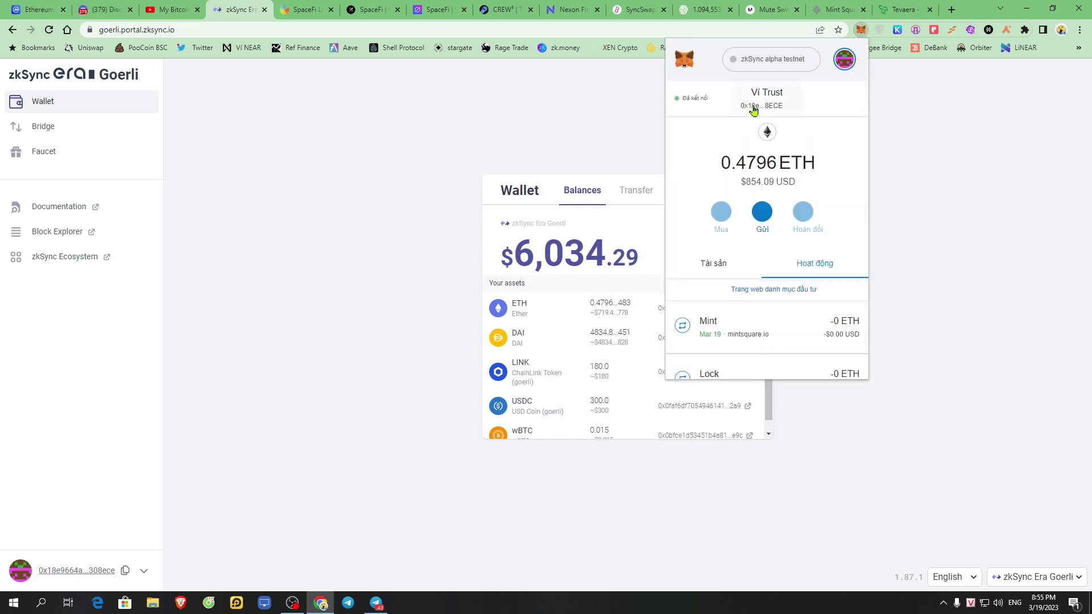
click(764, 65)
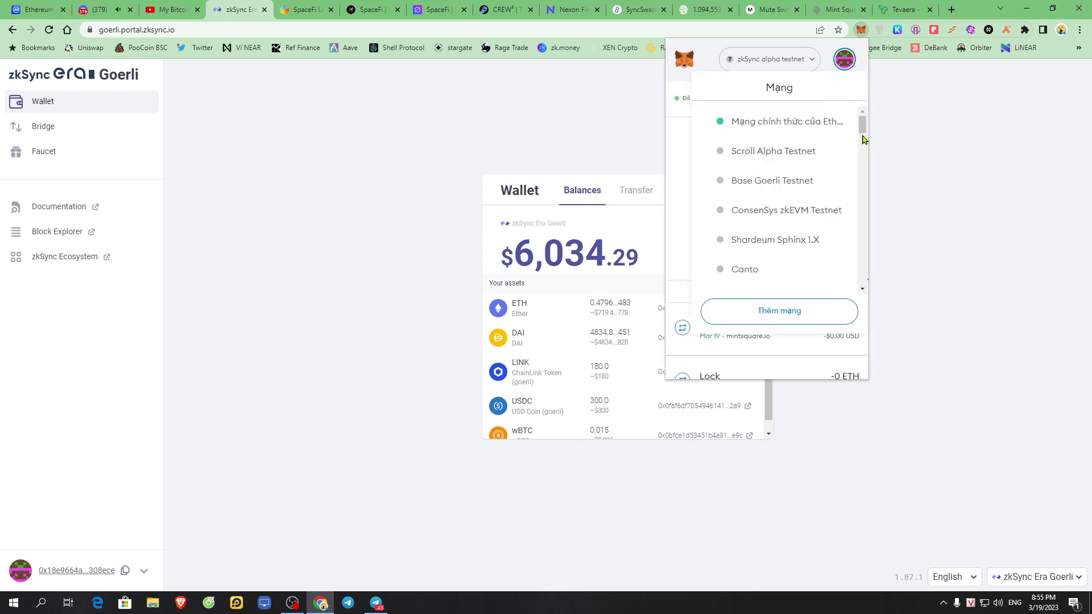
drag(862, 122, 861, 307)
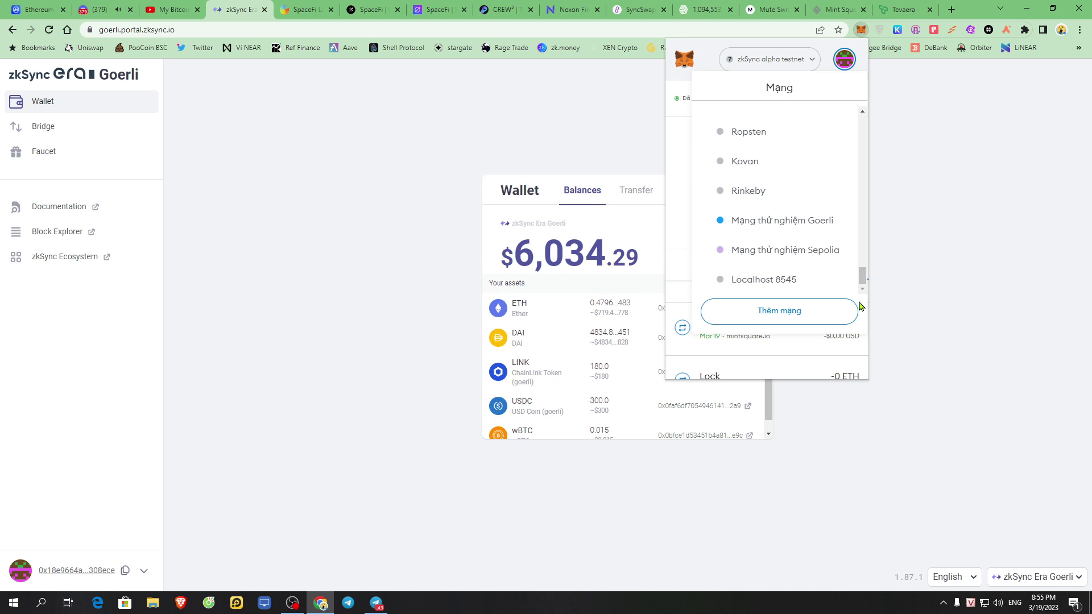
click(787, 231)
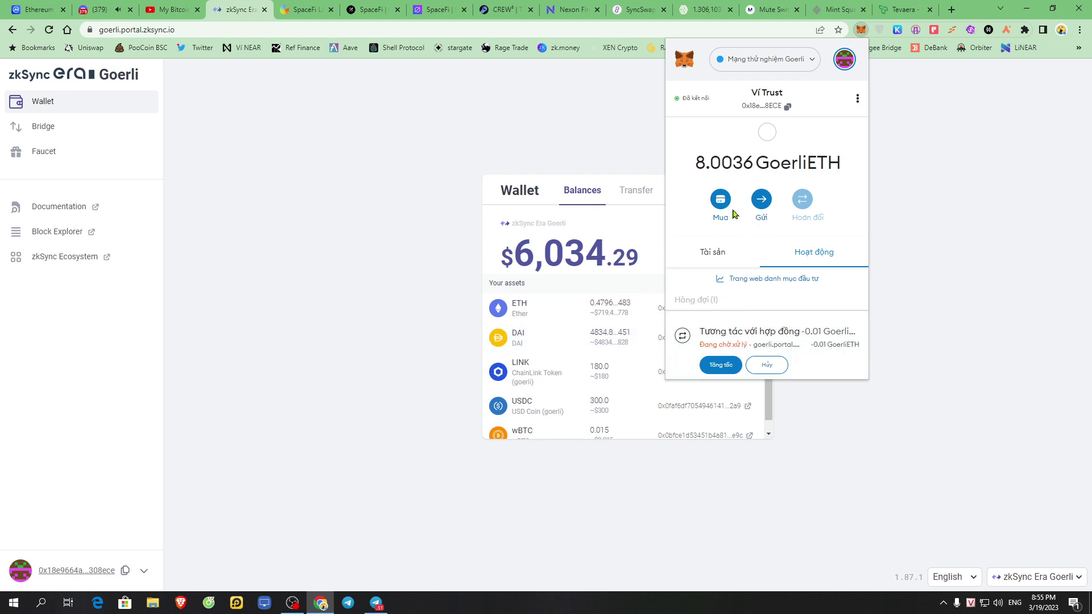
drag(697, 165, 780, 166)
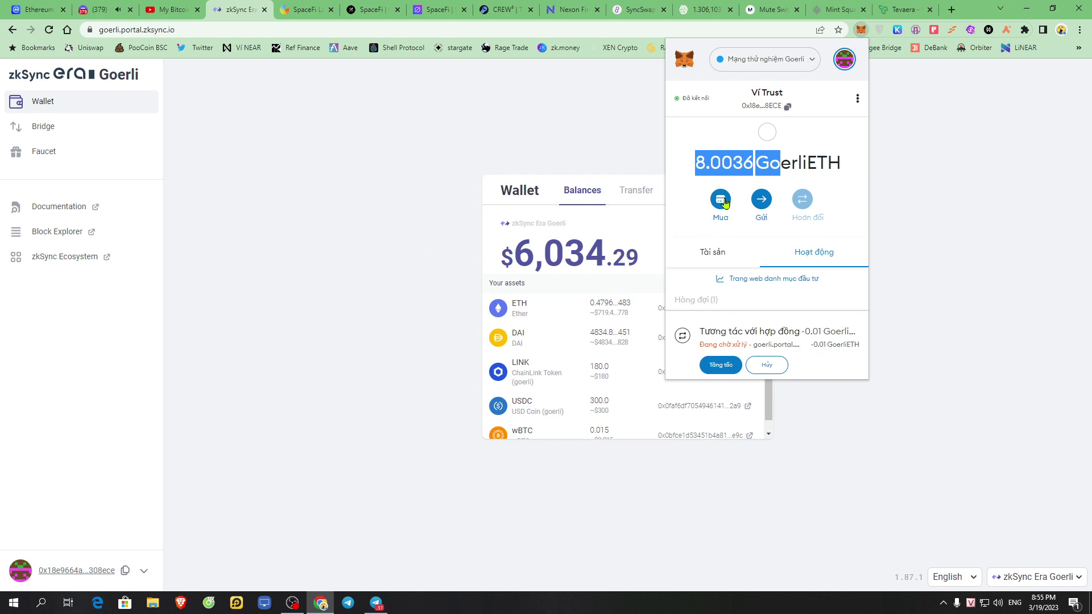
click(795, 162)
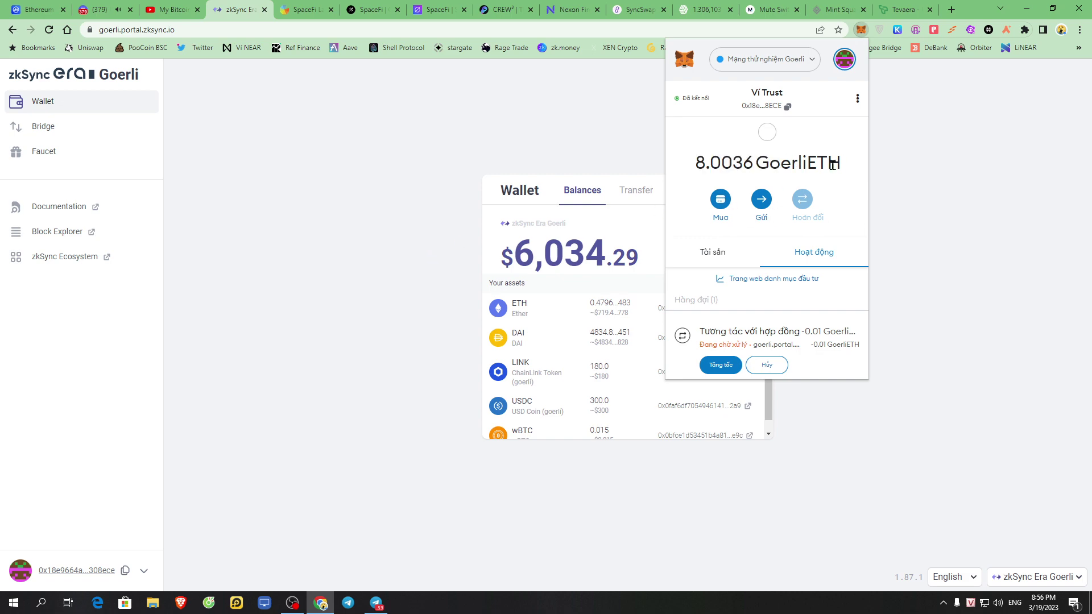
- Switch to Telegram, review the My BITCOIN channel's list of Goerli ETH faucet links, and return to the browser
click(563, 510)
key(alt+Tab)
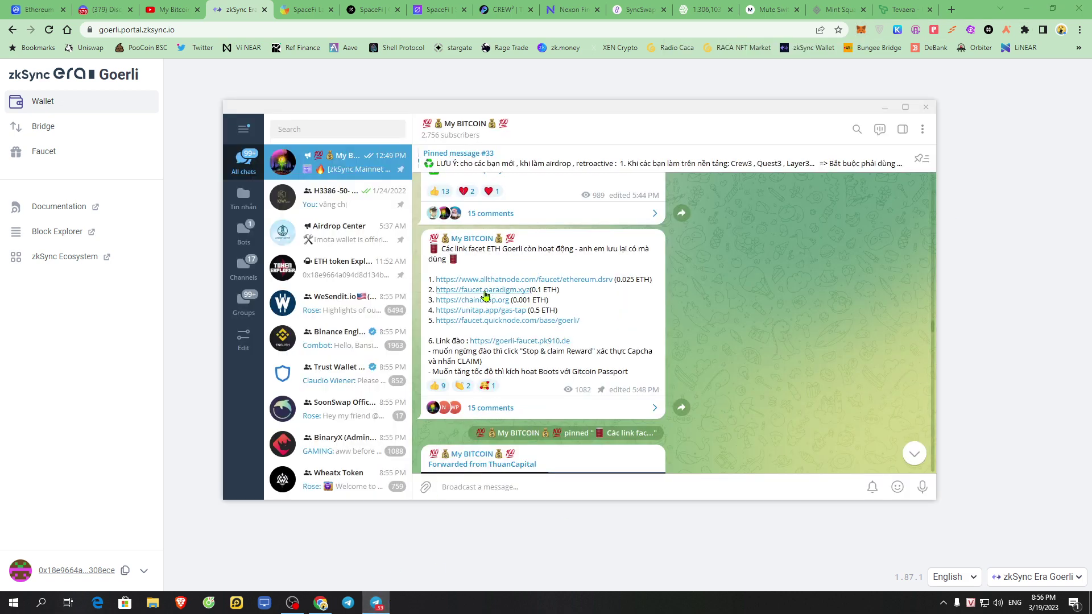
drag(428, 279, 593, 358)
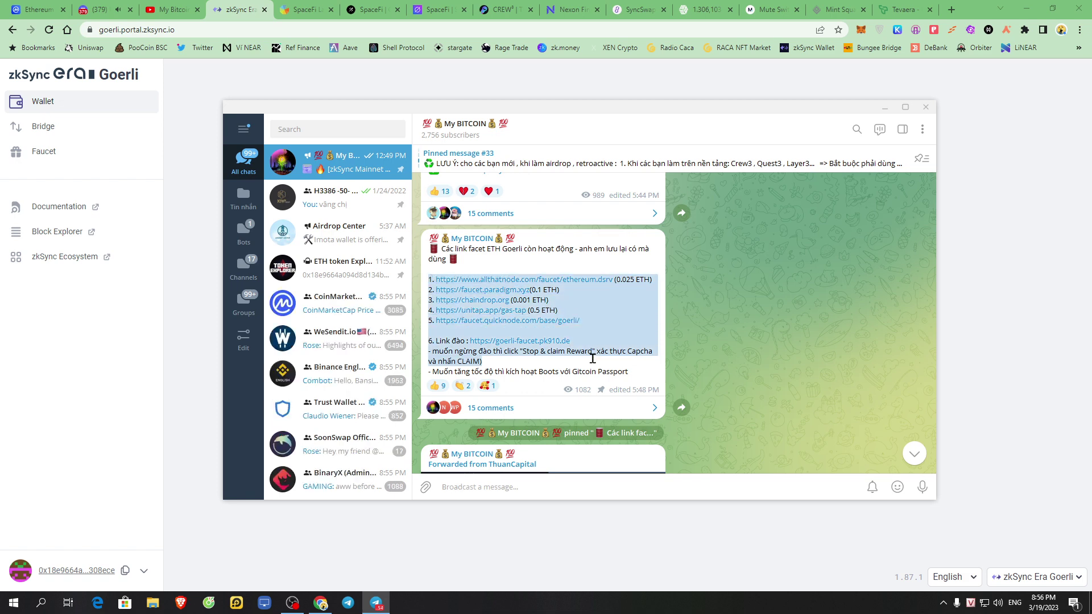
click(610, 369)
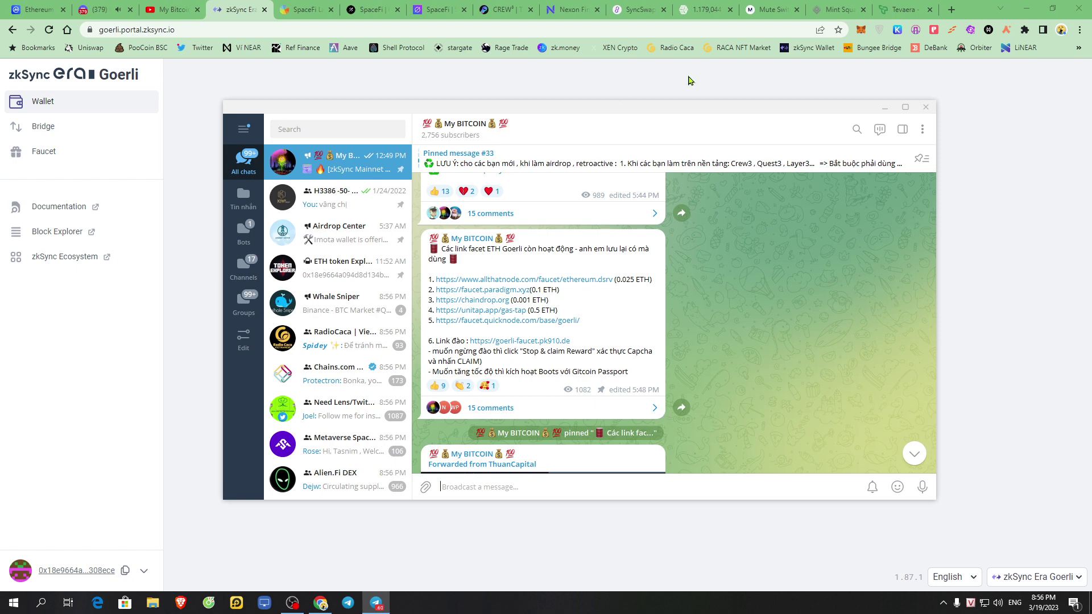
click(790, 86)
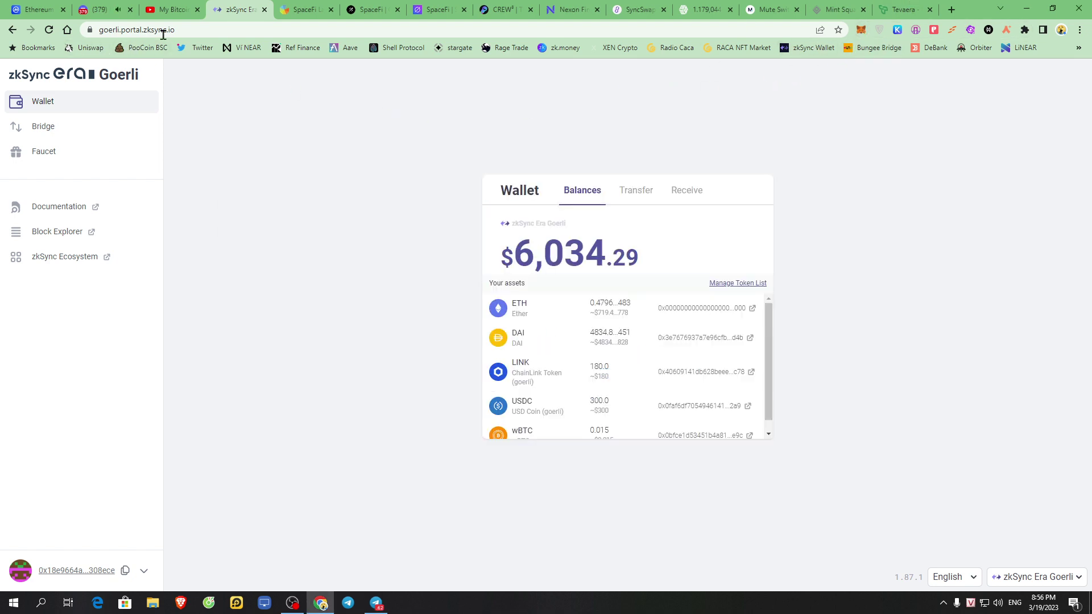
- Open the portal's Bridge page and check the deposit's source network, coin and available balance
click(216, 30)
click(216, 30)
click(80, 126)
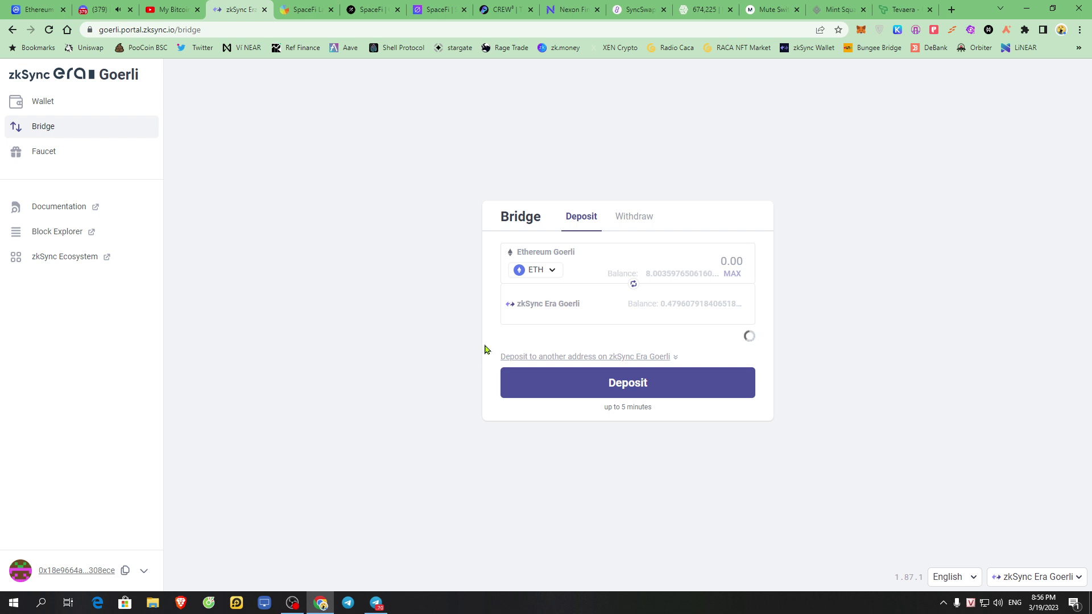
drag(556, 279, 687, 271)
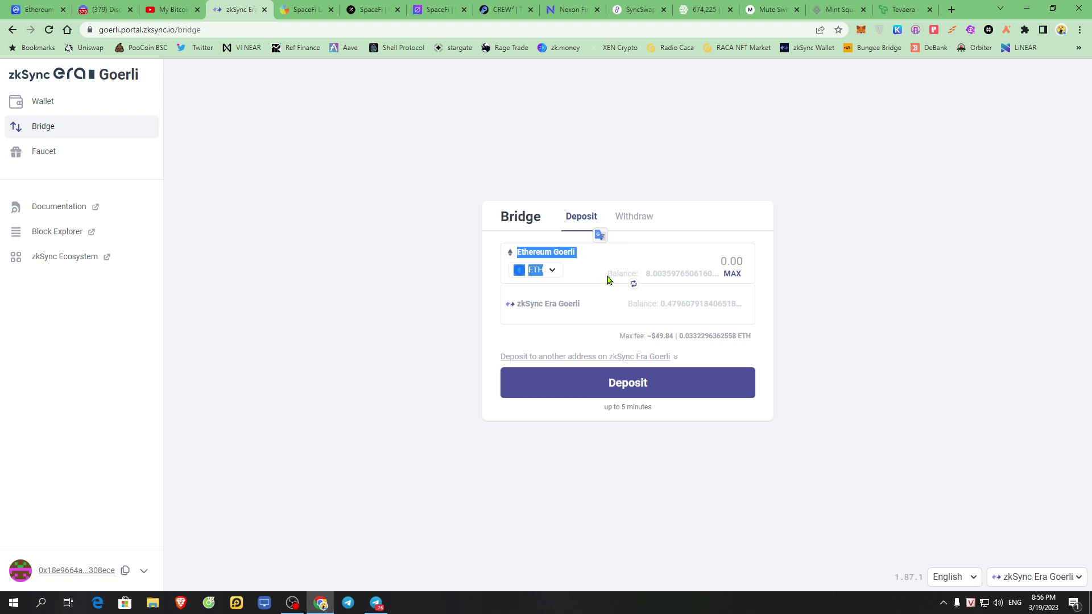
drag(607, 275, 742, 282)
- Submit a 0.001 ETH deposit from Ethereum Goerli to zkSync Era Goerli and reject its MetaMask transaction
click(731, 261)
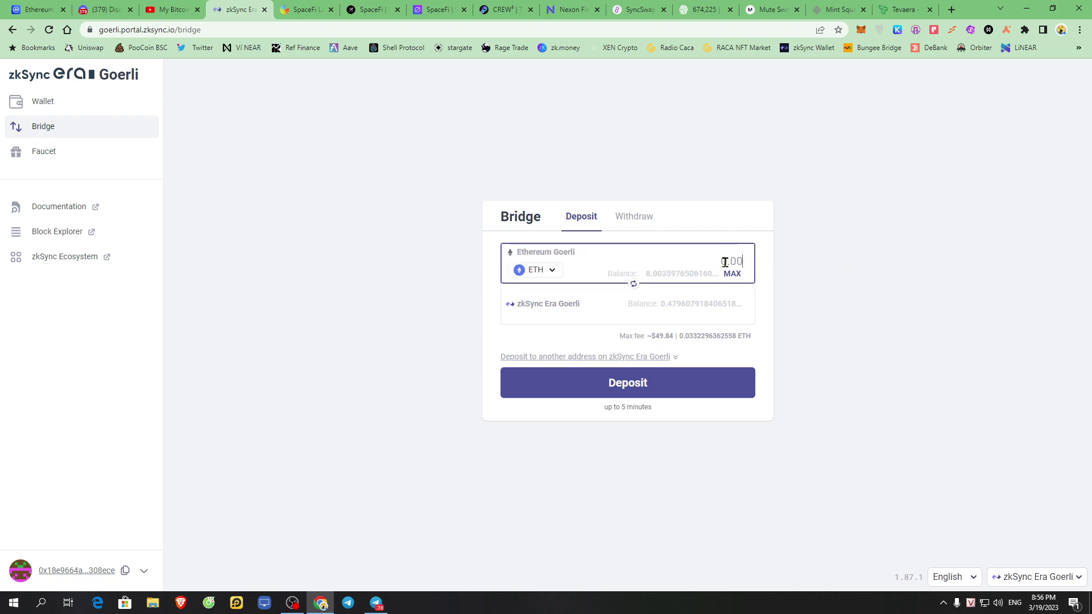
text(0.01)
key(BackSpace)
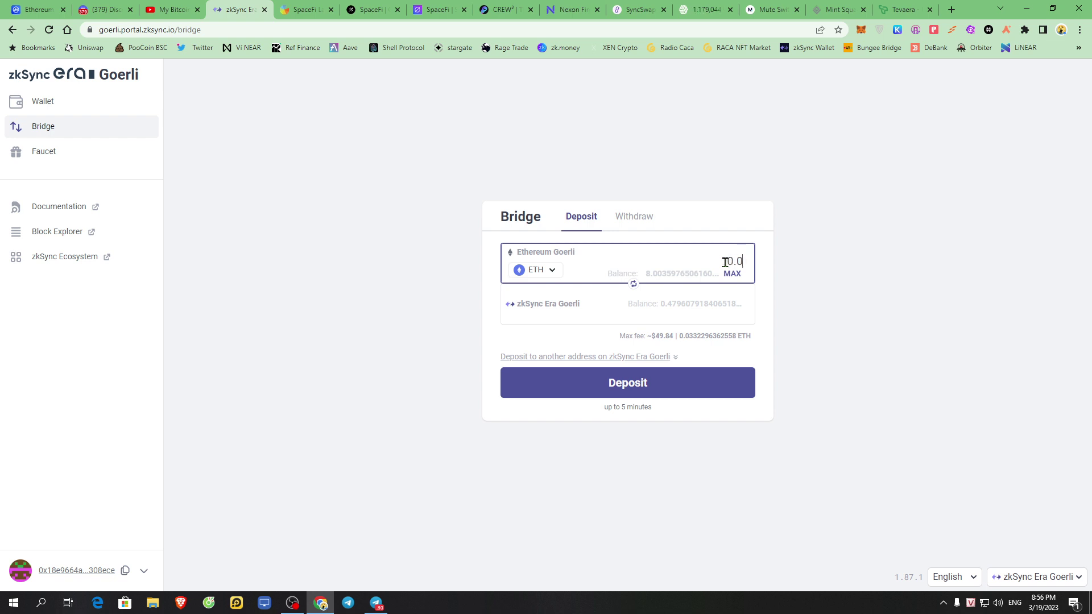
text(01)
click(658, 379)
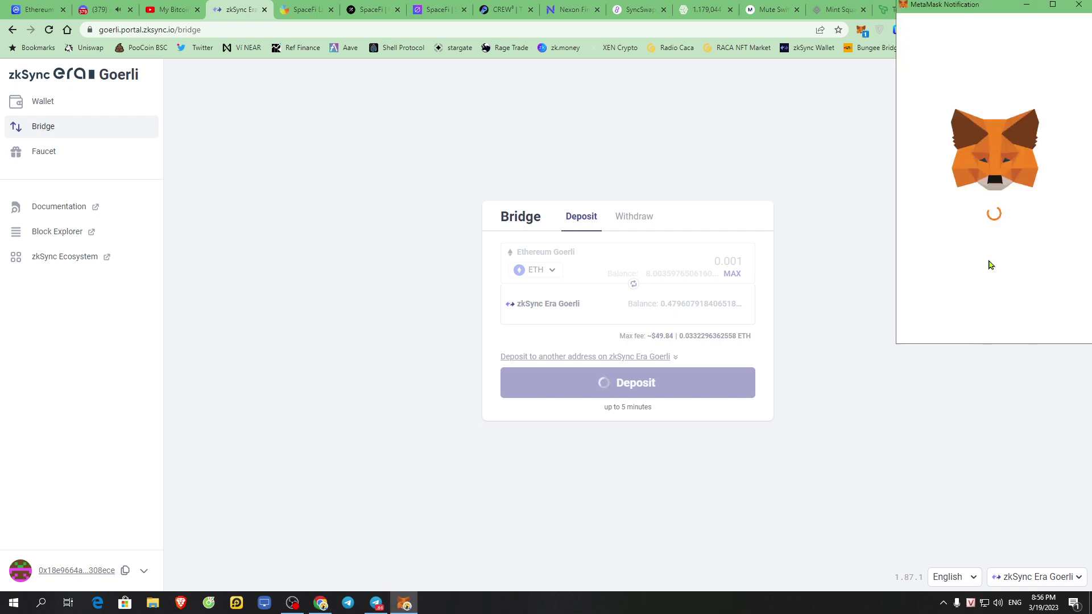
scroll(984, 296, down, 5)
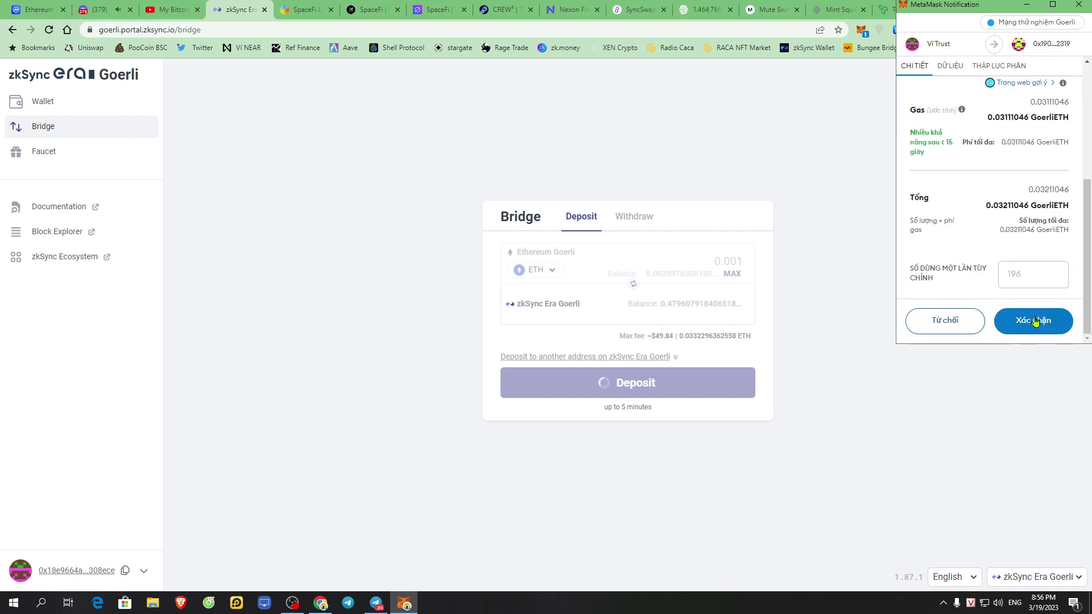
click(943, 331)
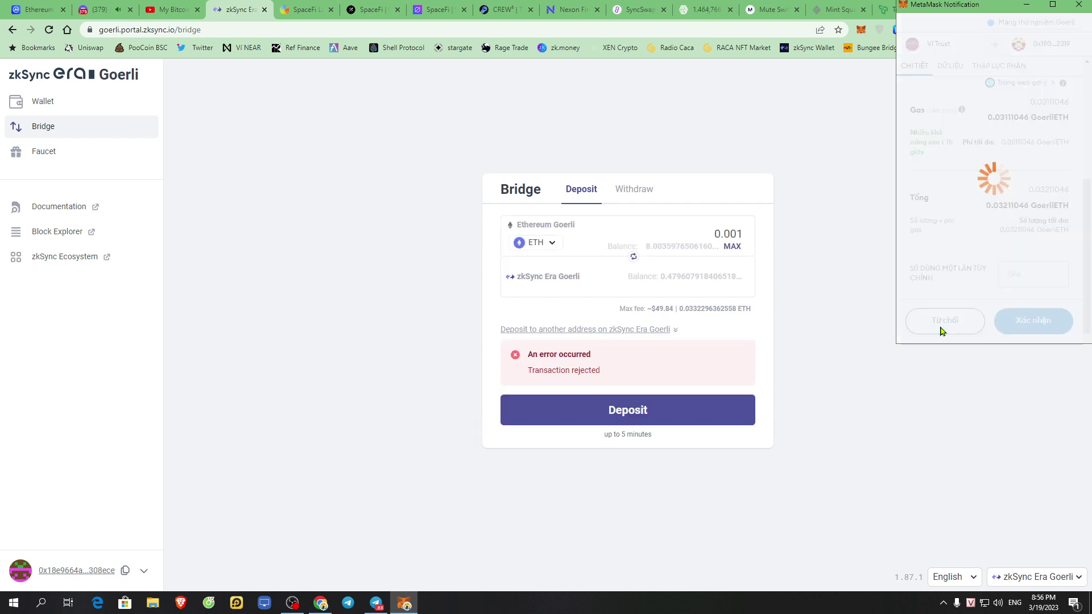
- Examine the deposit's estimated duration and its source and destination networks
drag(598, 443, 648, 434)
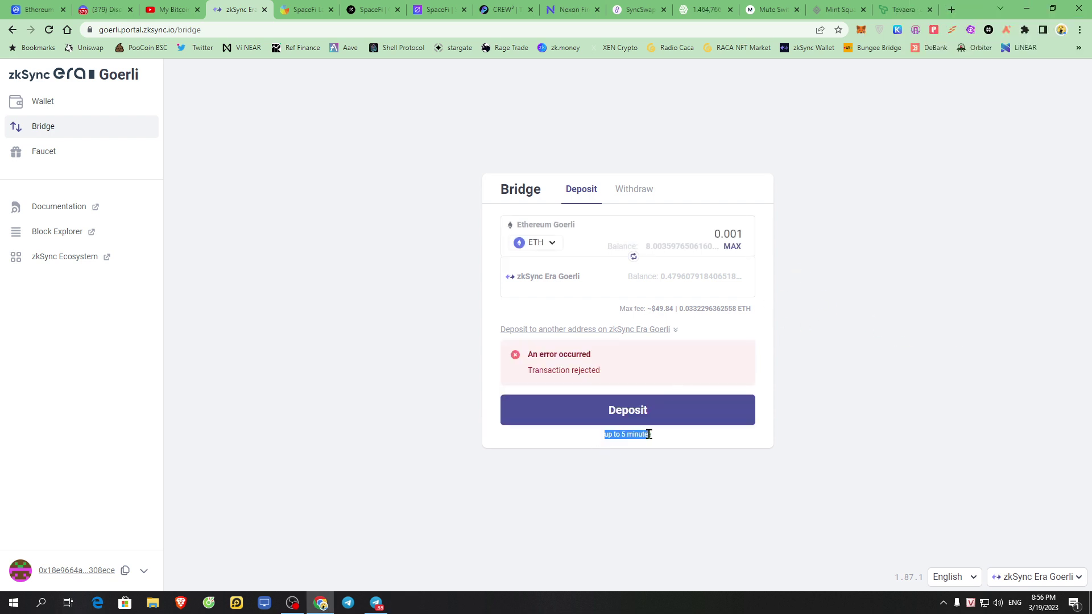
click(510, 282)
drag(510, 282, 574, 282)
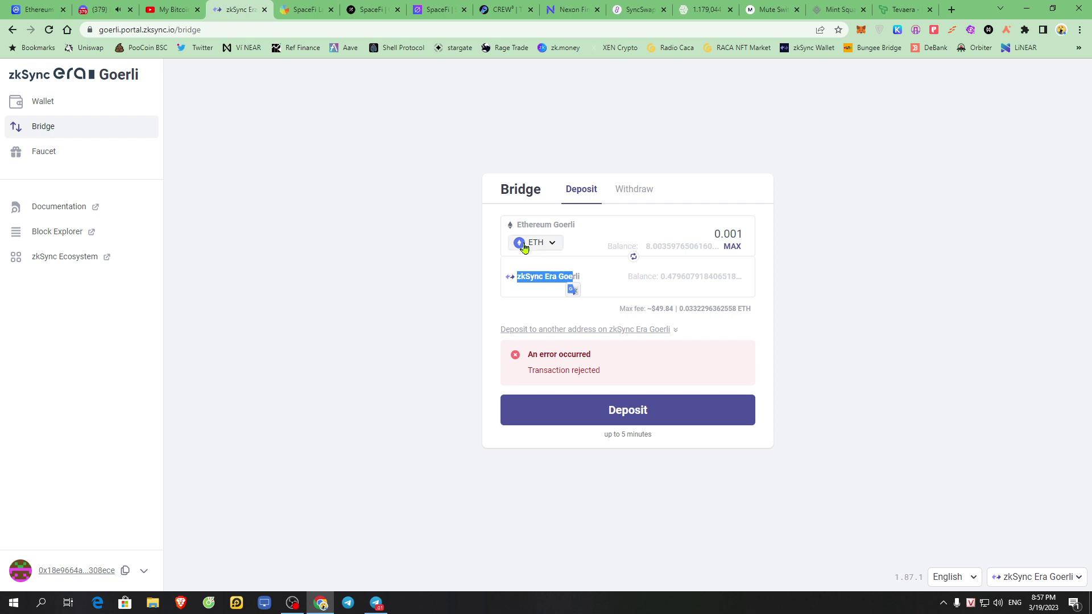
drag(545, 226, 580, 227)
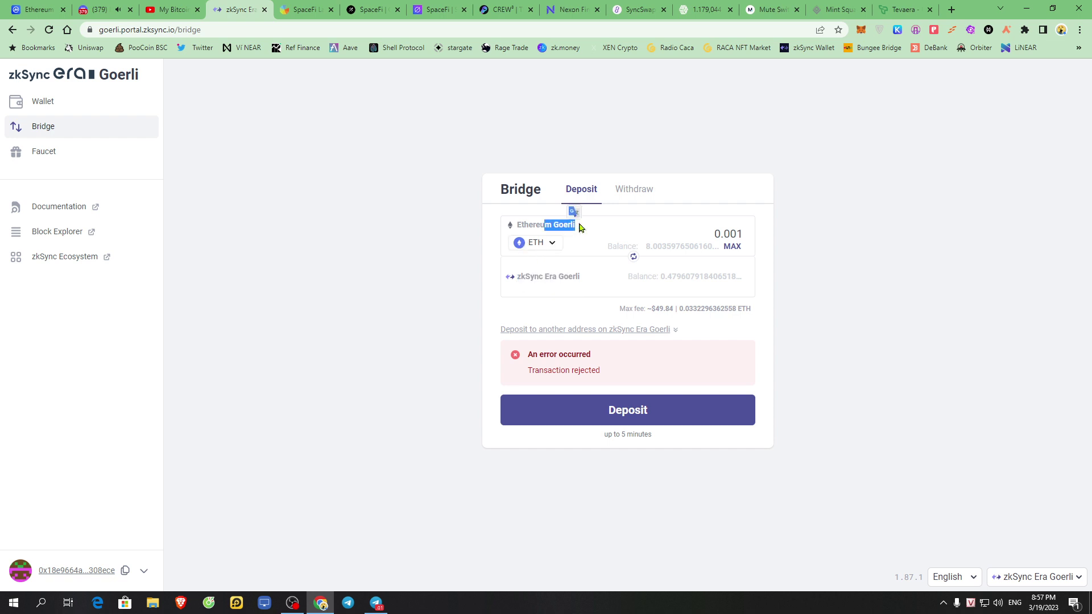
- Open the bridge's withdrawal form and switch the MetaMask network to zkSync alpha testnet
click(630, 190)
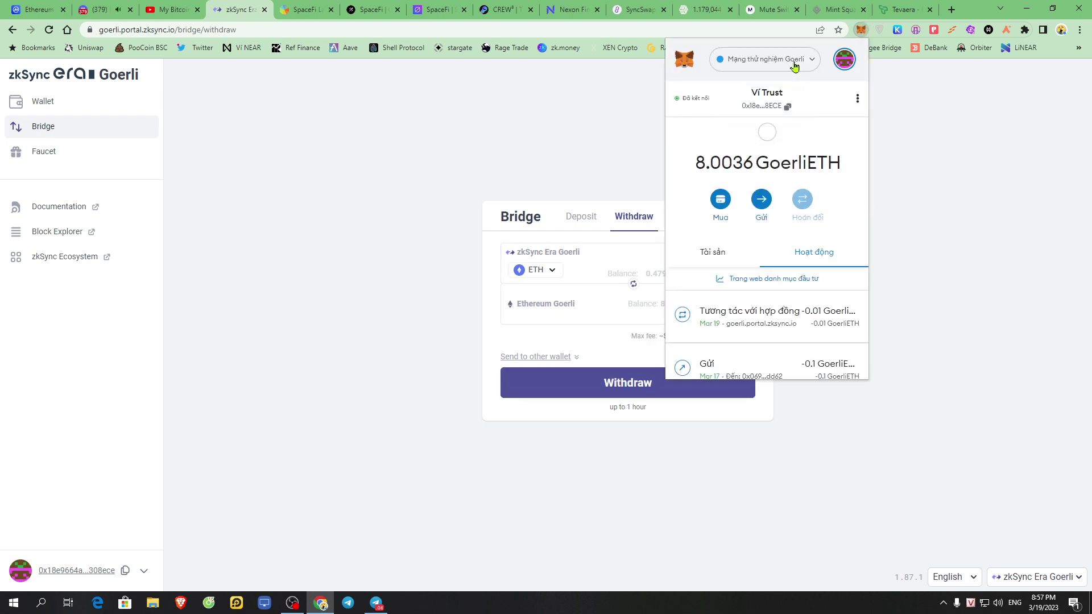
click(803, 60)
scroll(786, 216, down, 5)
scroll(785, 233, up, 3)
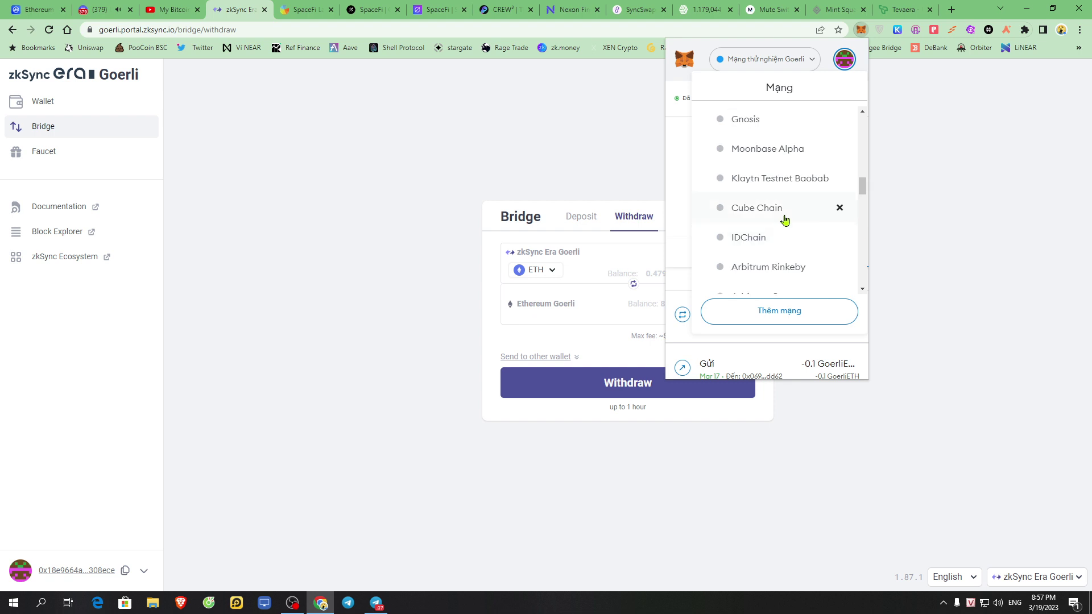
scroll(791, 227, down, 3)
click(764, 203)
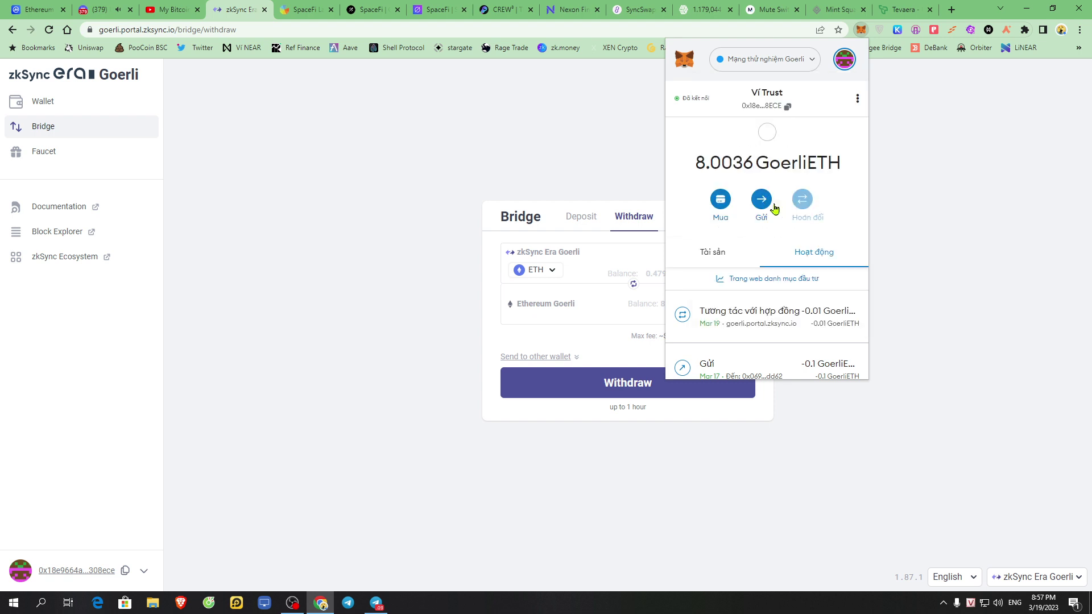
drag(762, 165, 821, 169)
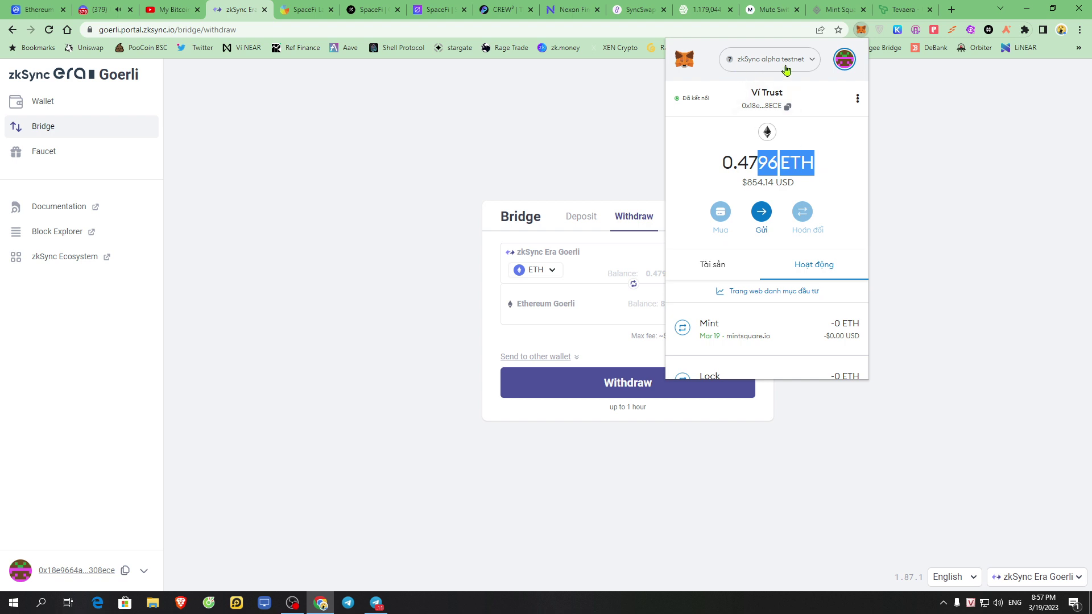
click(609, 192)
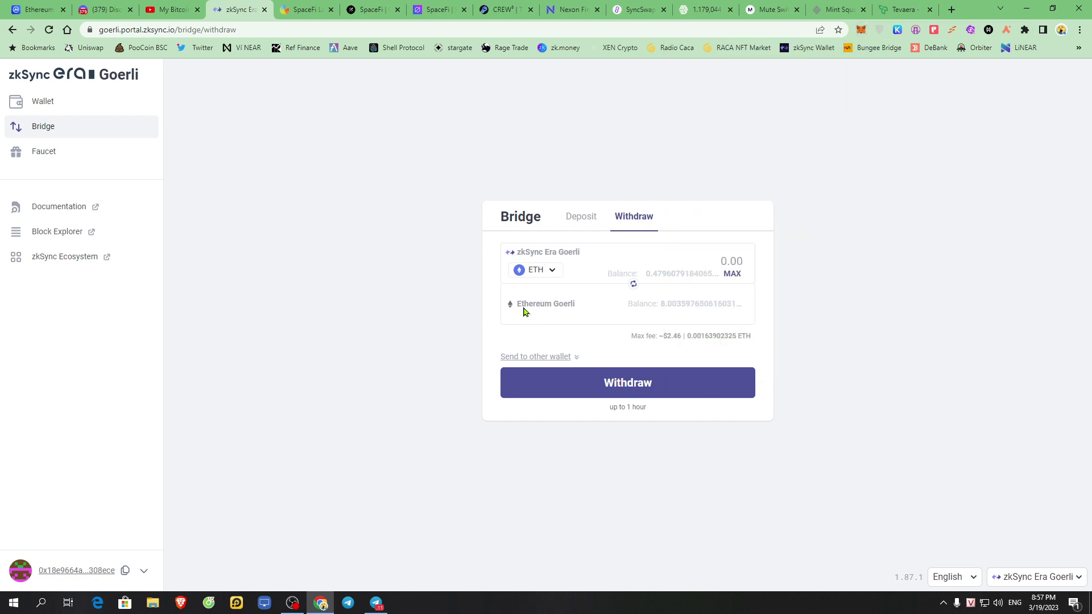
- Check the withdrawal's destination network and browse the list of coins that can be withdrawn
drag(522, 307, 583, 312)
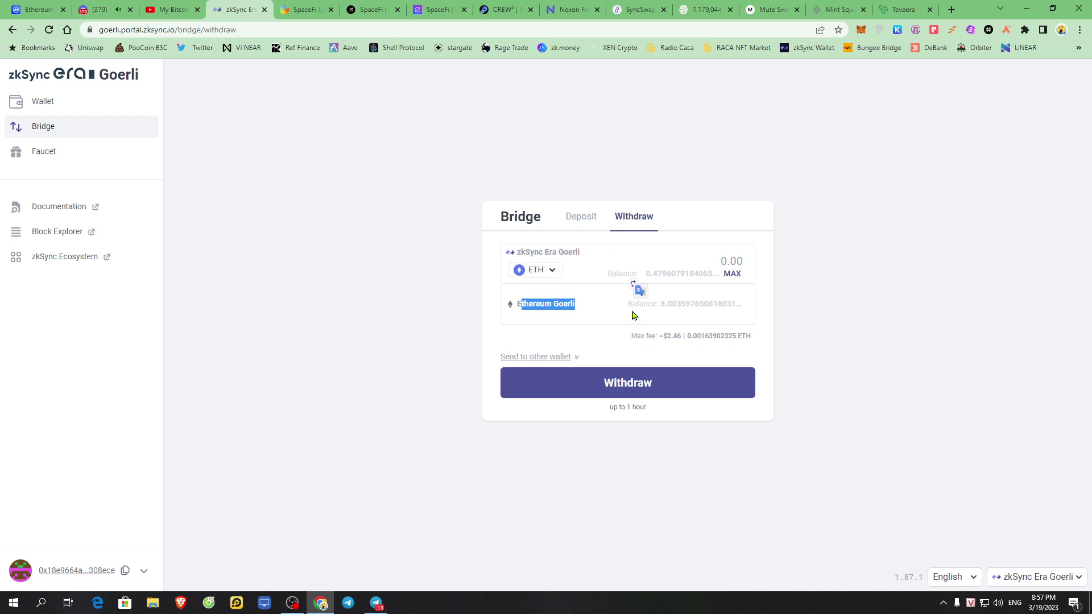
click(538, 271)
scroll(624, 374, down, 1)
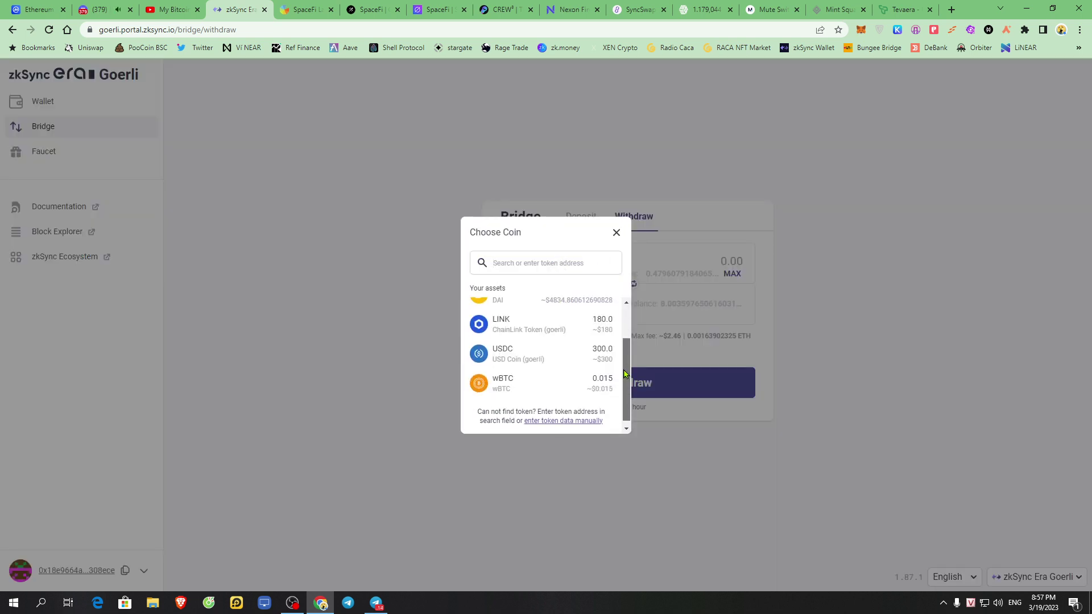
click(749, 247)
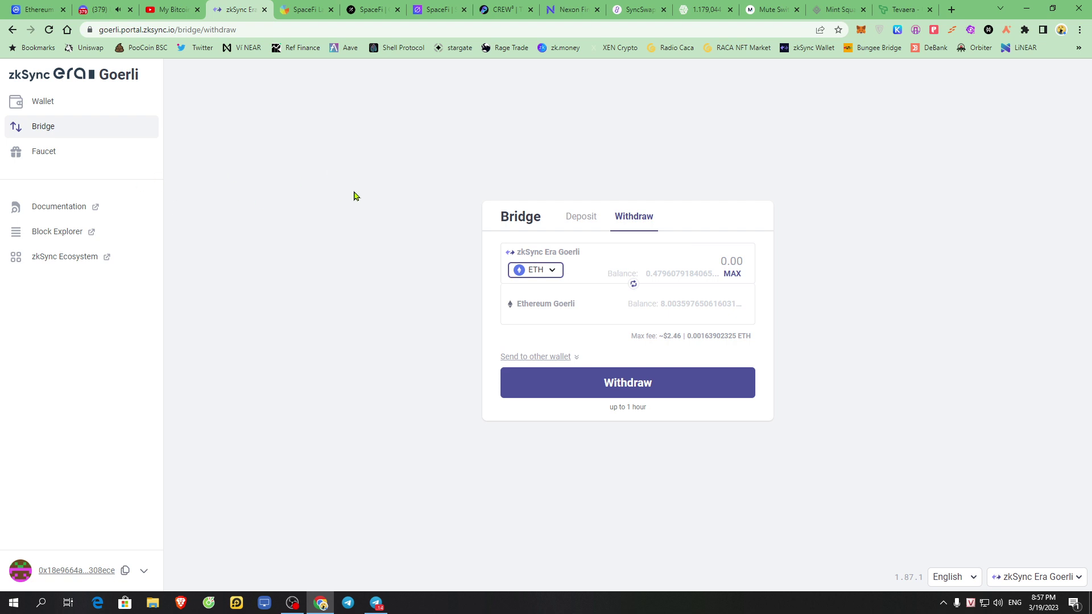
- Open the faucet's prefilled Twitter claim for review, discard it and return to the zkSync portal
click(35, 152)
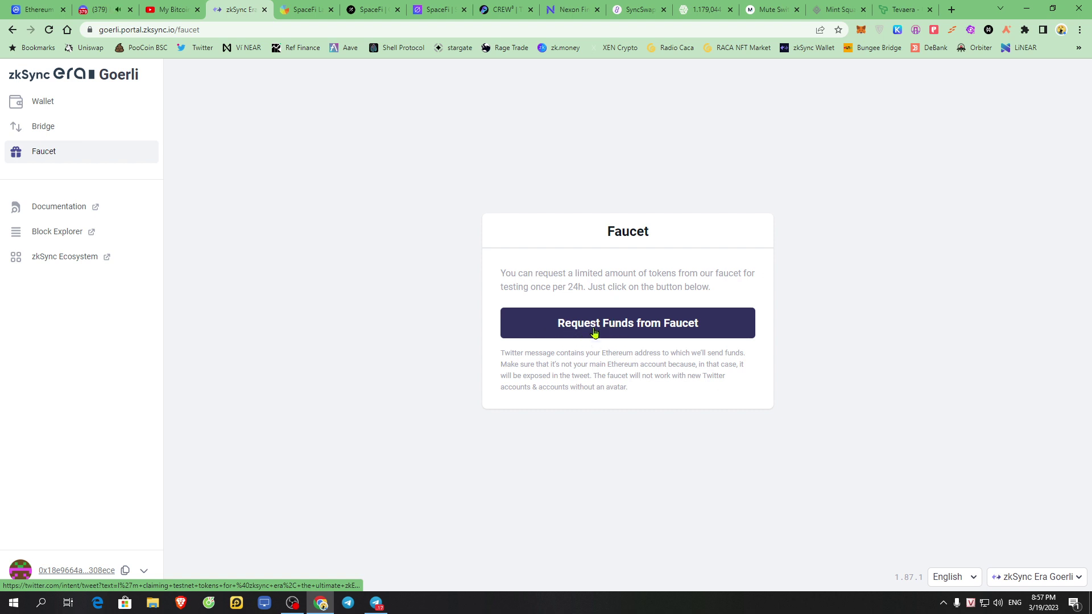
click(628, 331)
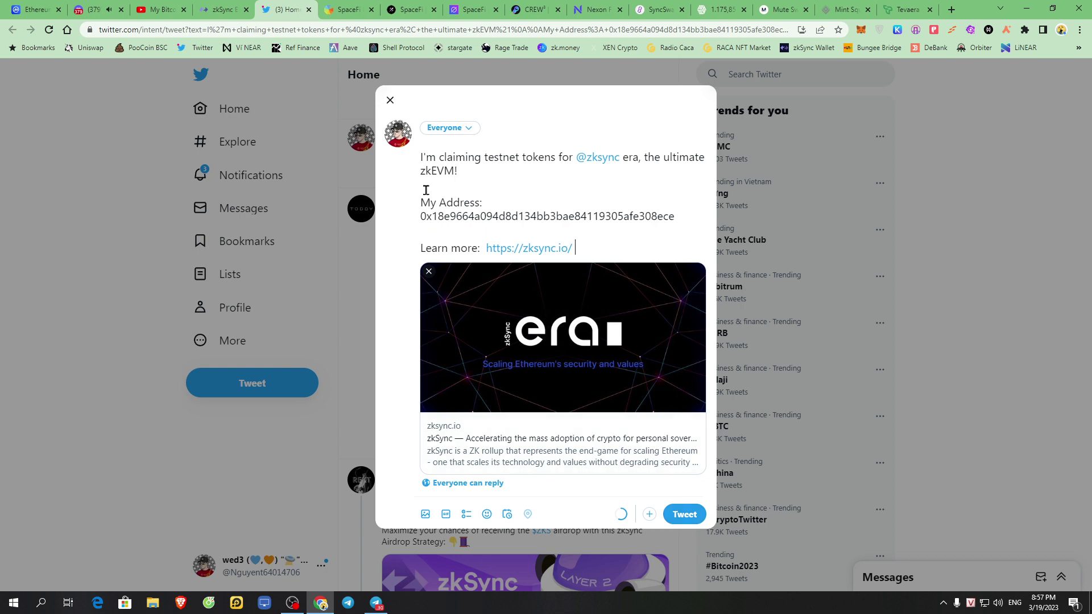
drag(463, 162, 577, 253)
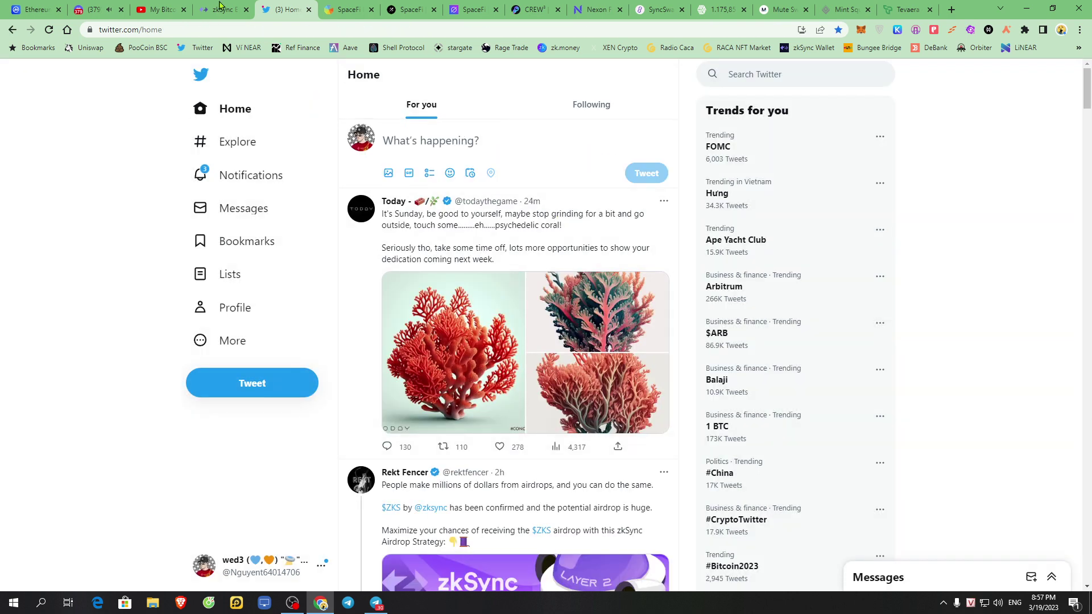
click(223, 9)
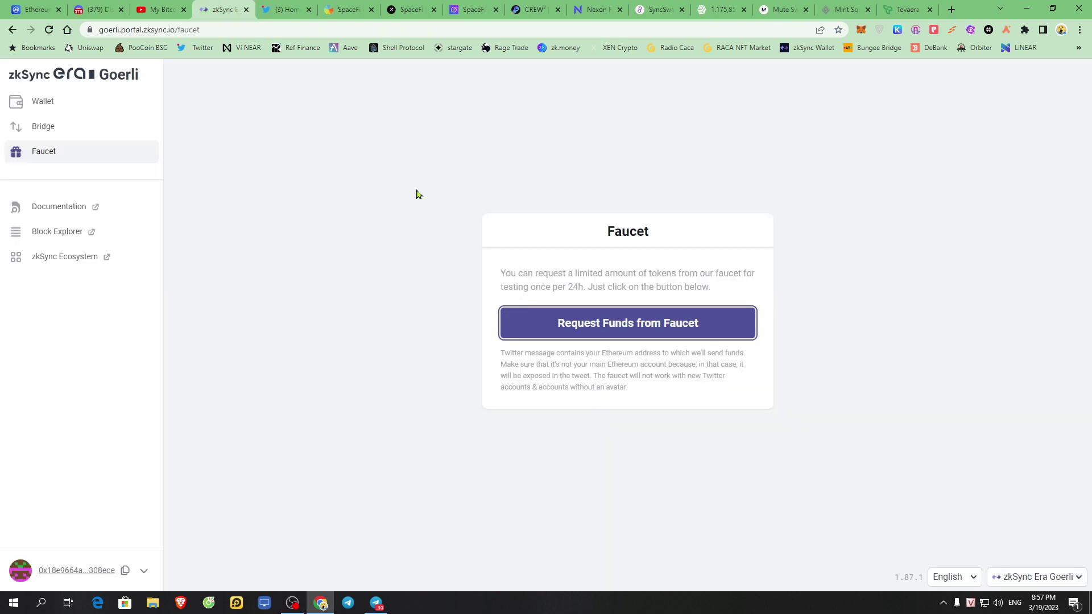
- Review the token balances in the portal's wallet and close the Twitter tab
click(63, 103)
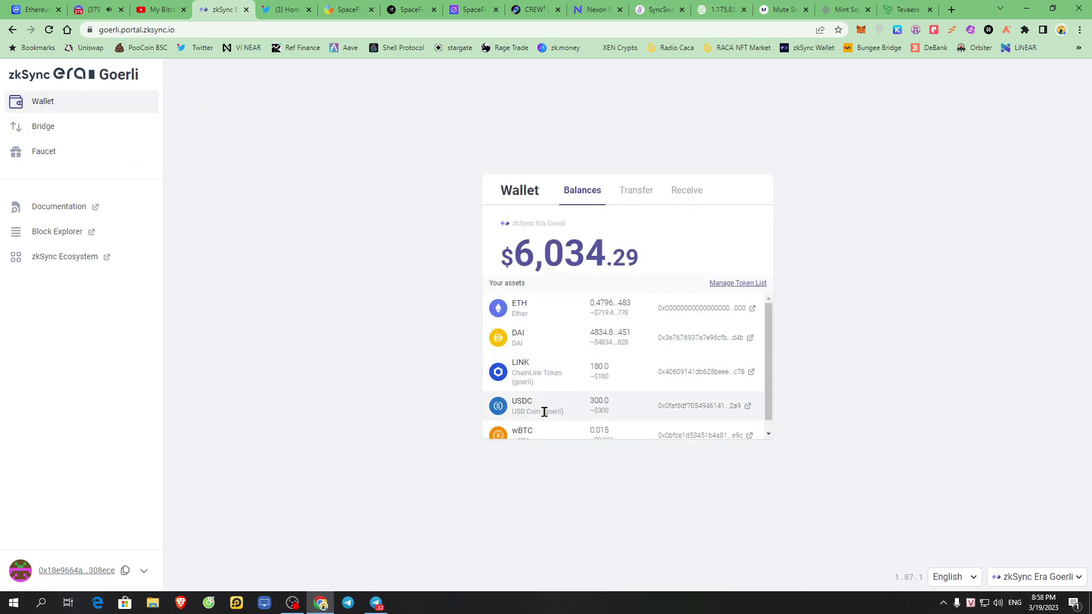
scroll(544, 413, down, 1)
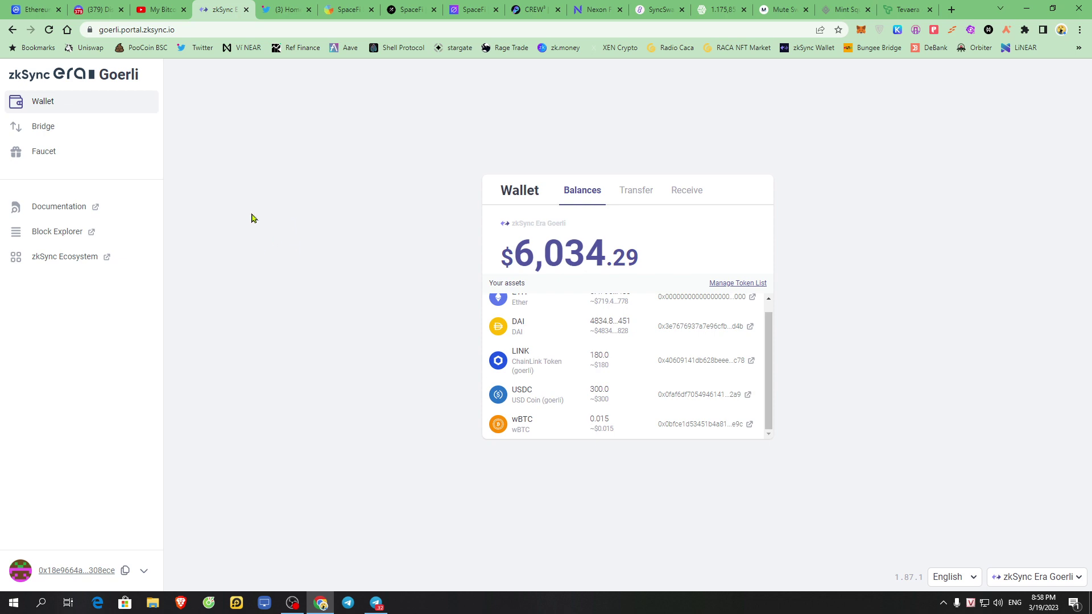
click(296, 7)
click(309, 10)
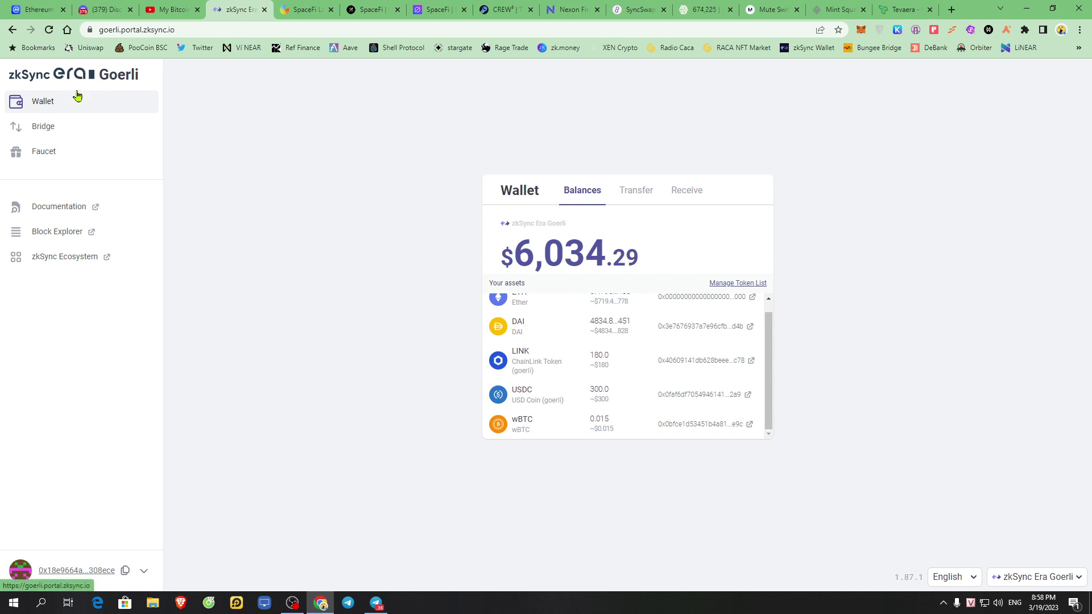
- Review the portal's Bridge and Faucet pages and return to the wallet balances
click(45, 126)
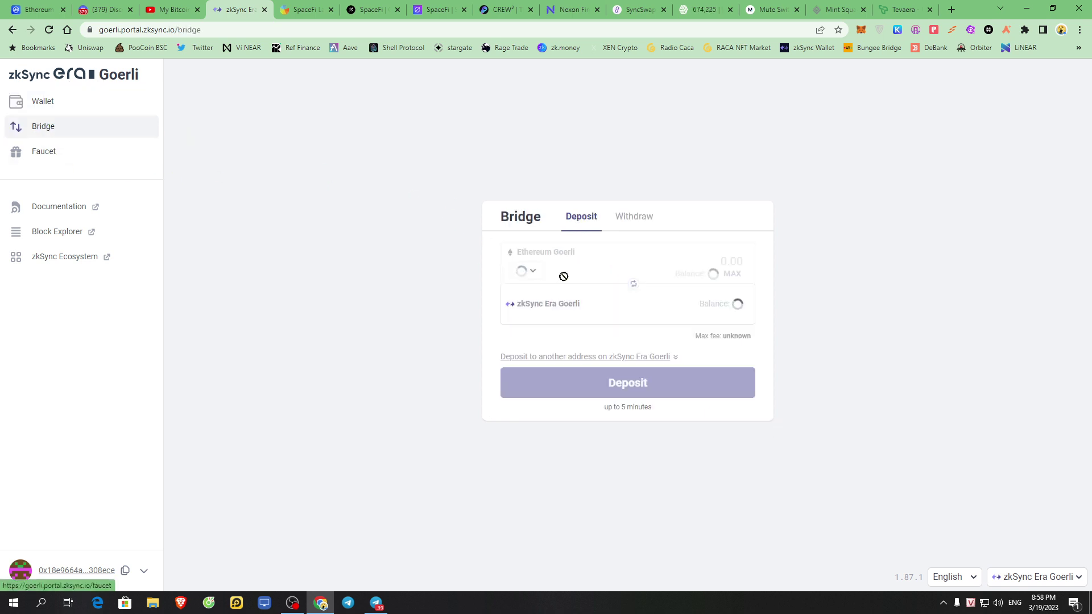
click(626, 228)
click(37, 157)
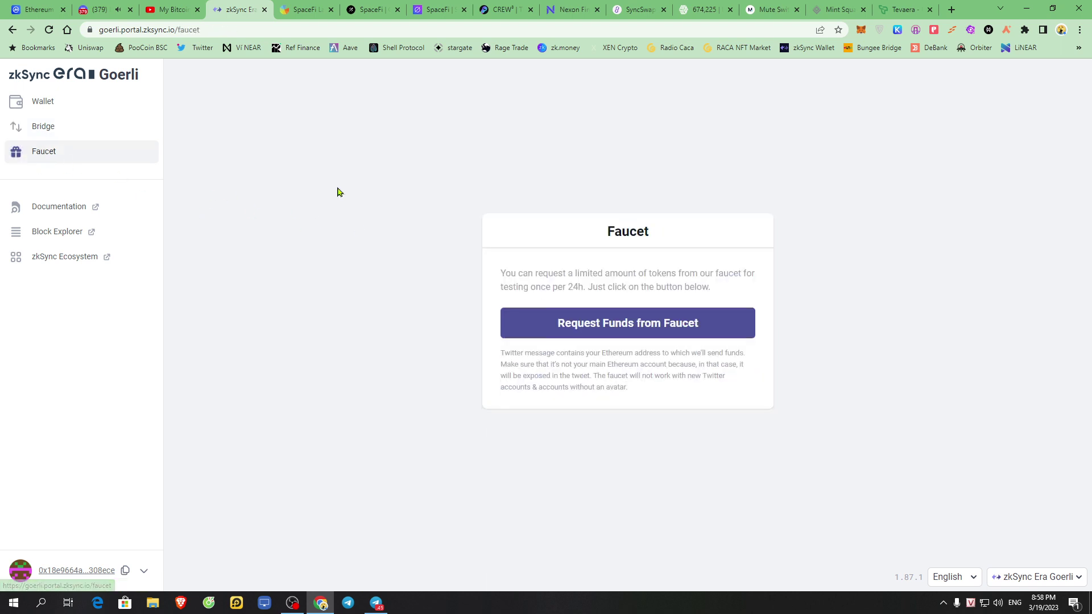
click(57, 135)
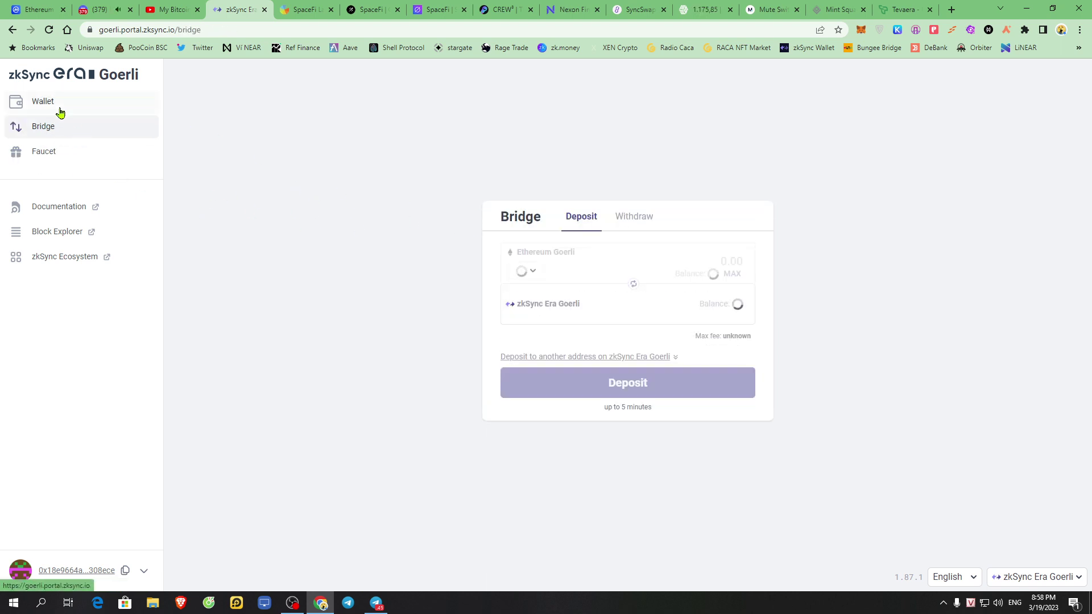
click(59, 110)
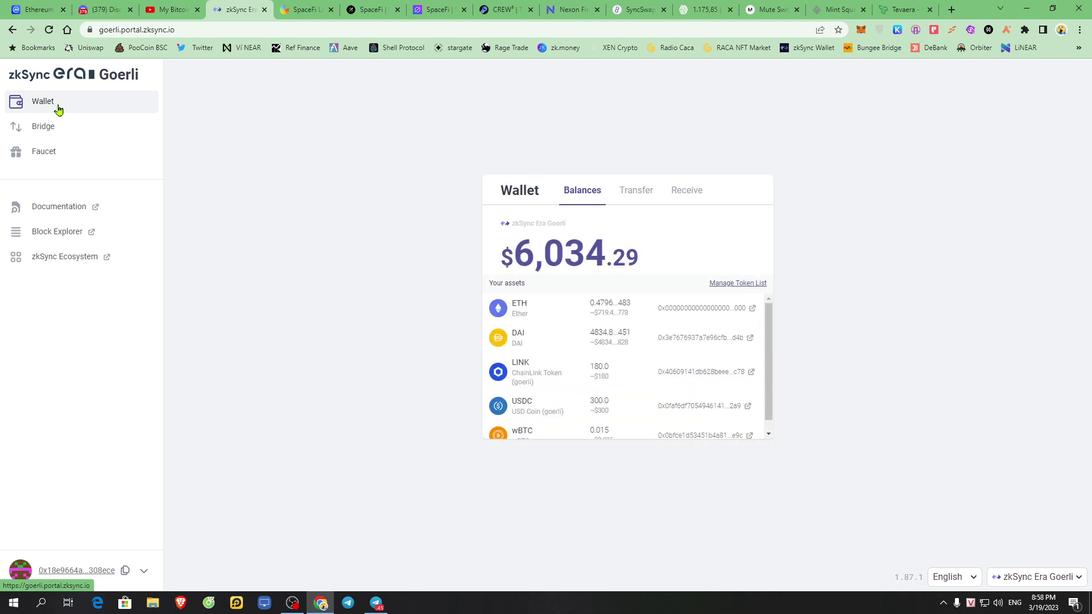
- Open the wallet's transfer form and paste the account's own wallet address as the recipient
click(634, 197)
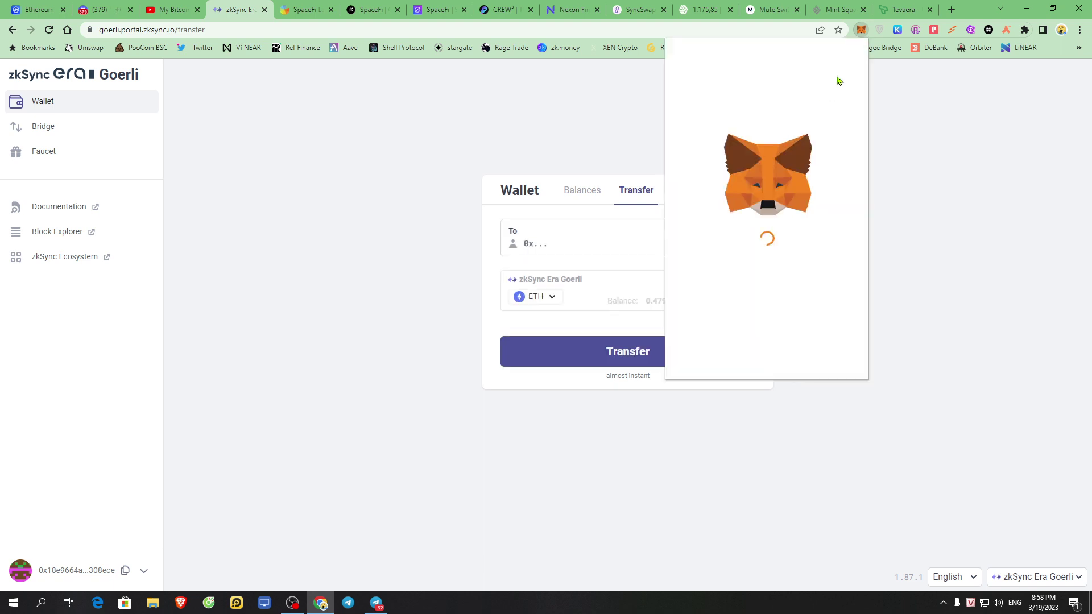
click(595, 238)
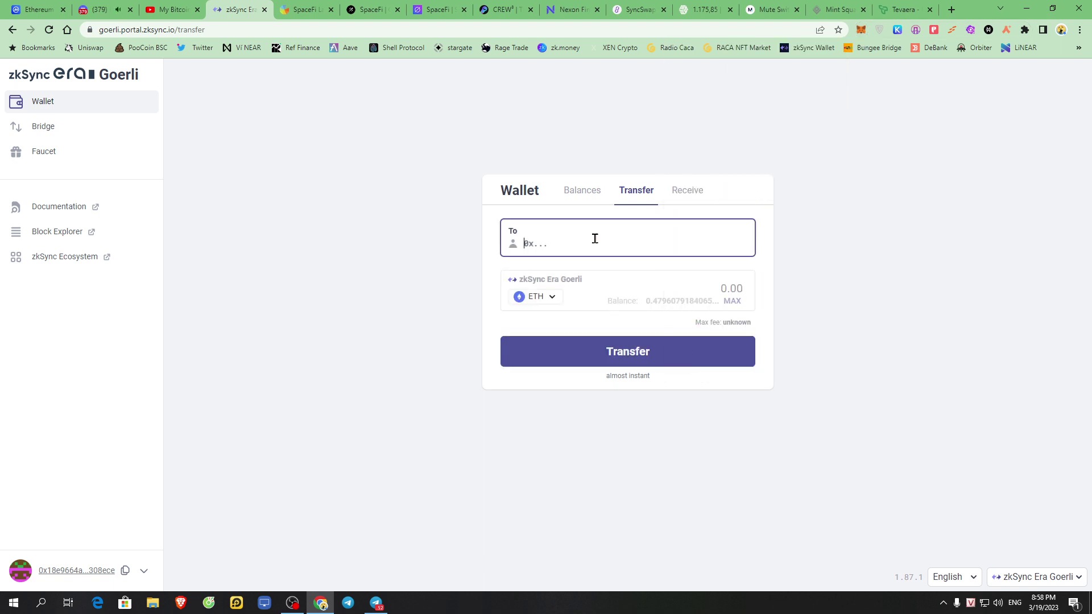
click(35, 104)
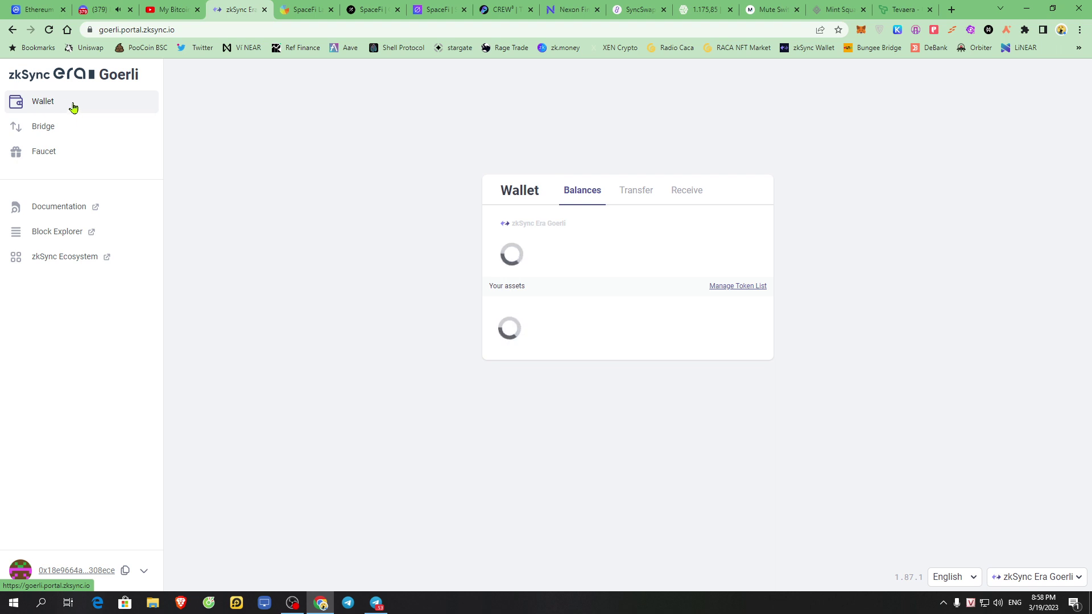
click(635, 192)
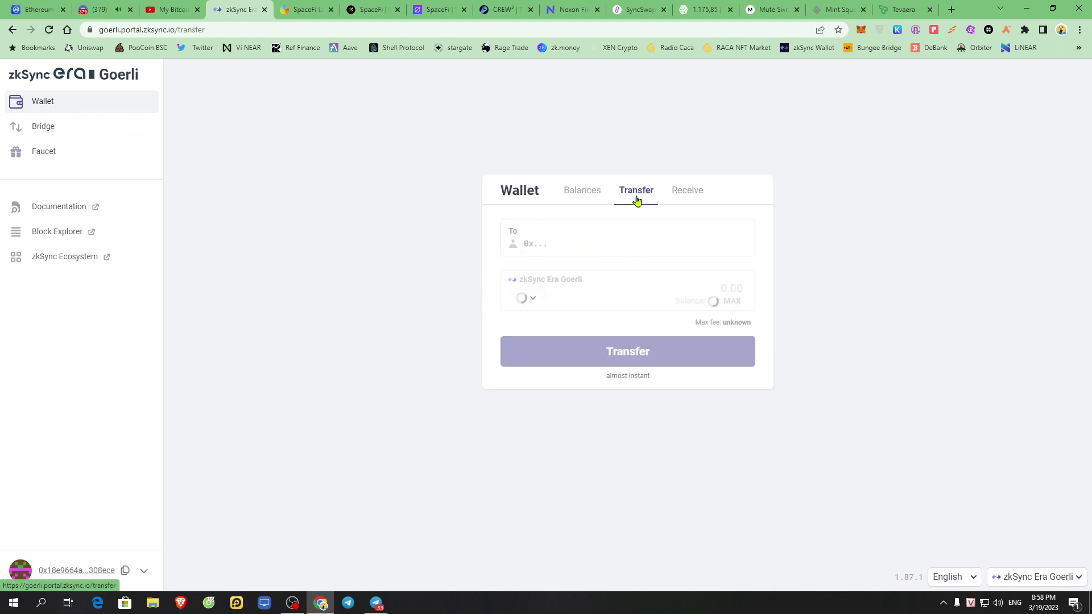
click(522, 249)
right_click(541, 237)
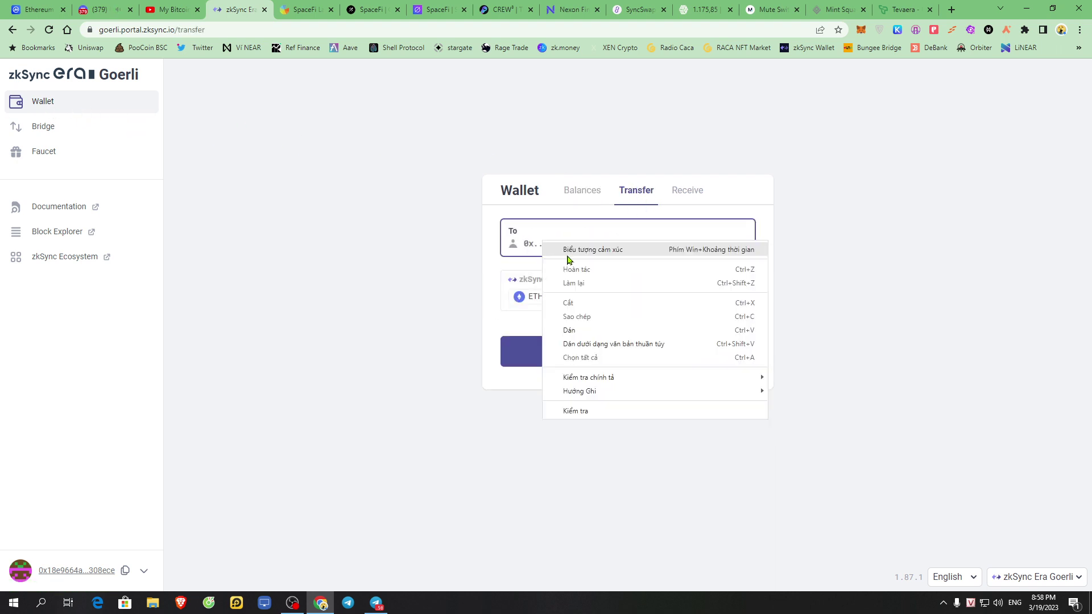
click(587, 328)
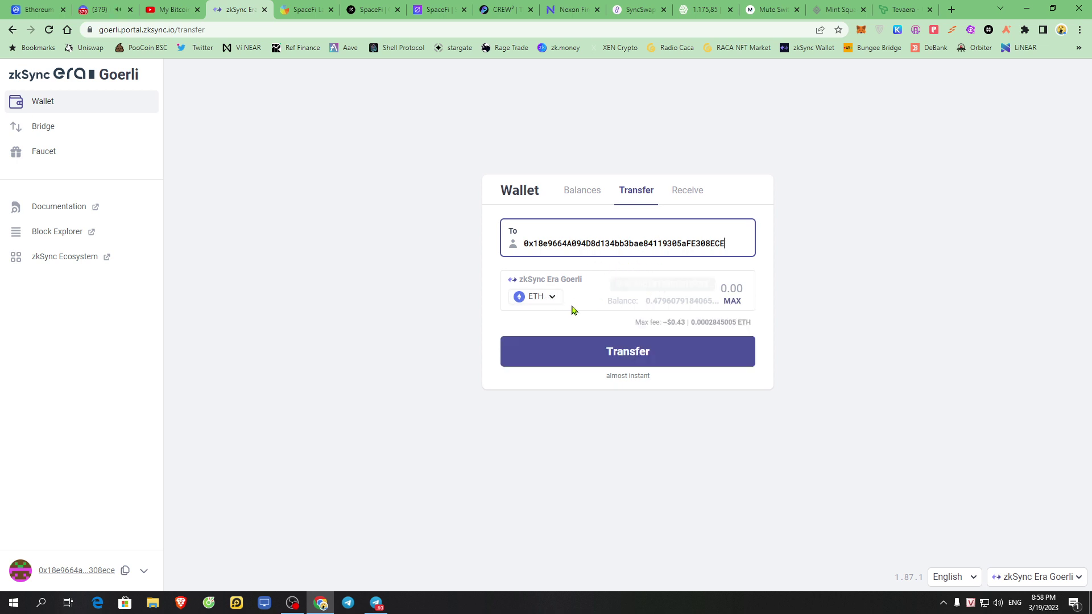
- Choose DAI as the coin to transfer and set the amount to 1
click(535, 299)
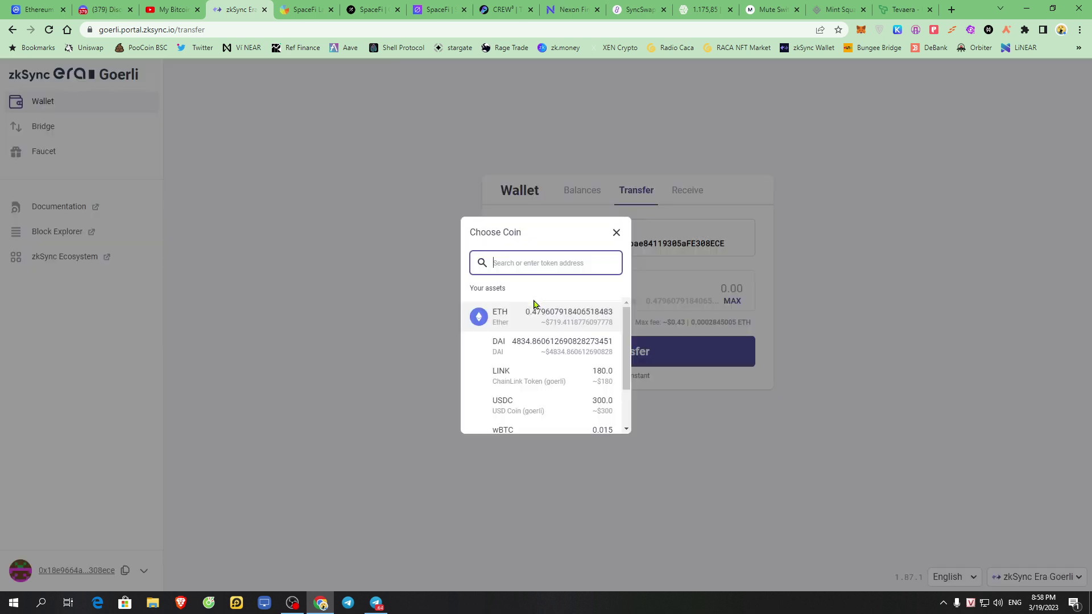
click(524, 349)
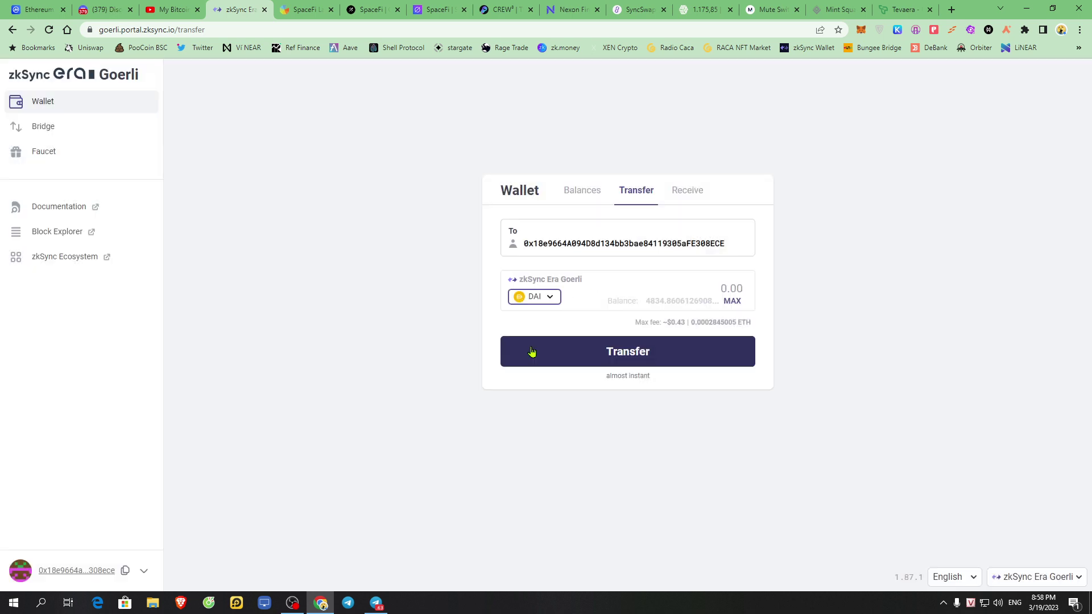
click(691, 292)
text(1)
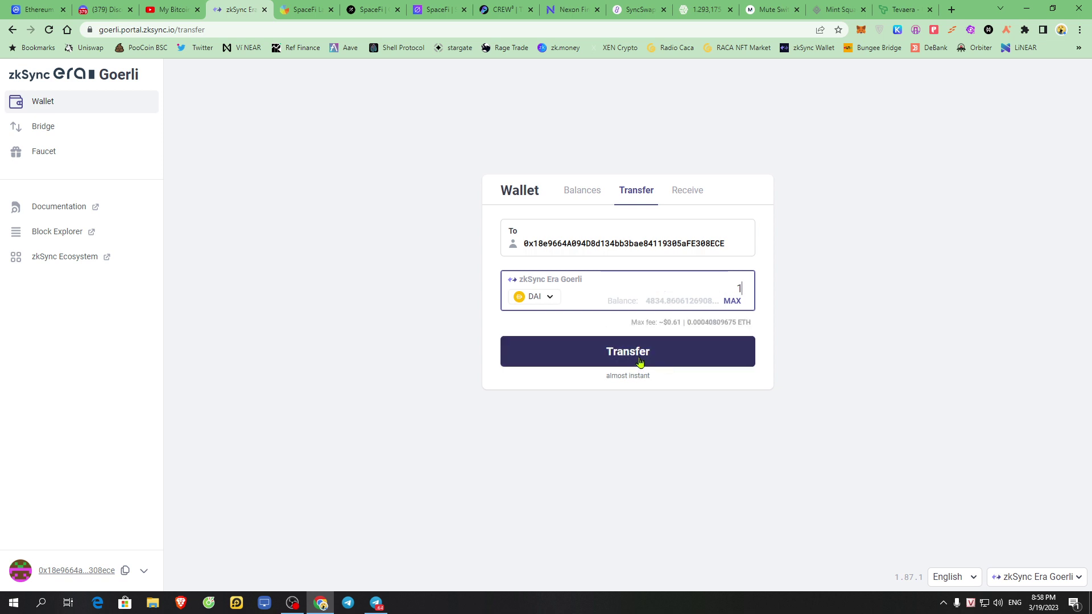
- Submit the DAI transfer, approve it in MetaMask and return to the wallet balances
click(640, 362)
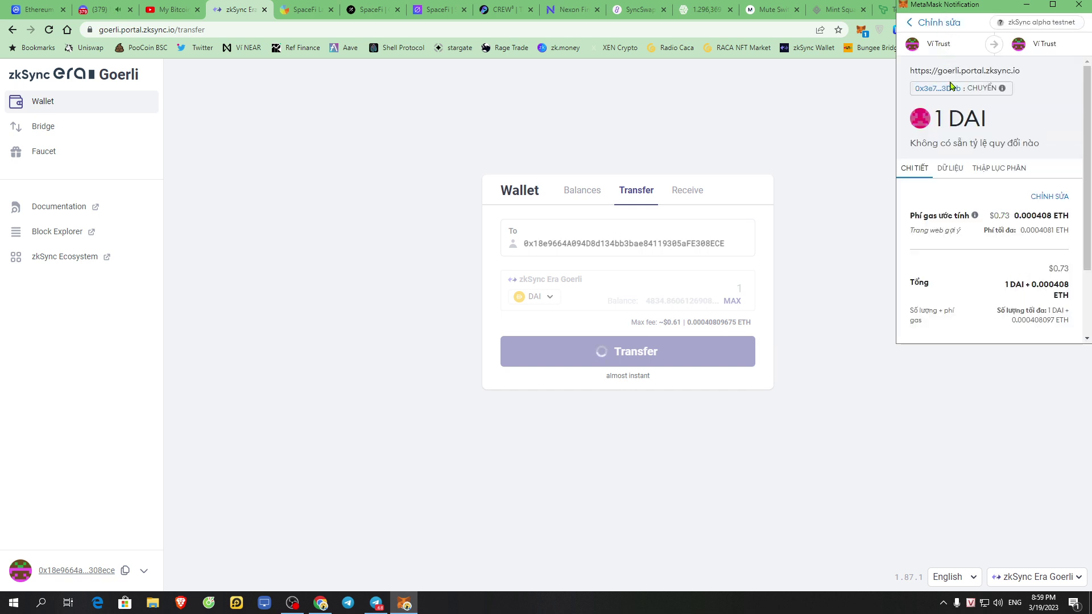
scroll(1036, 284, down, 2)
click(1034, 321)
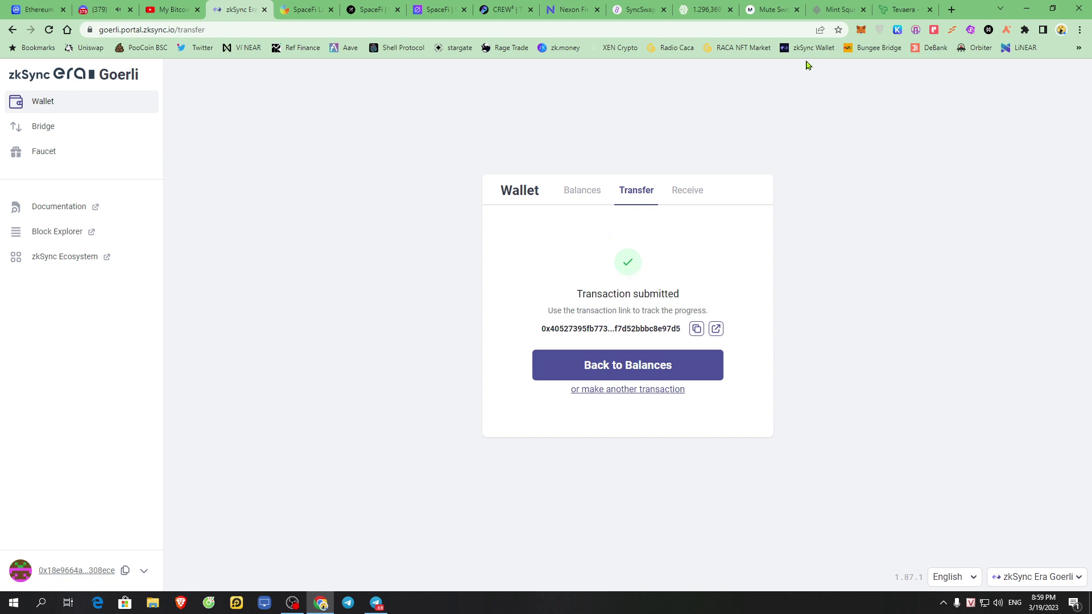
click(584, 191)
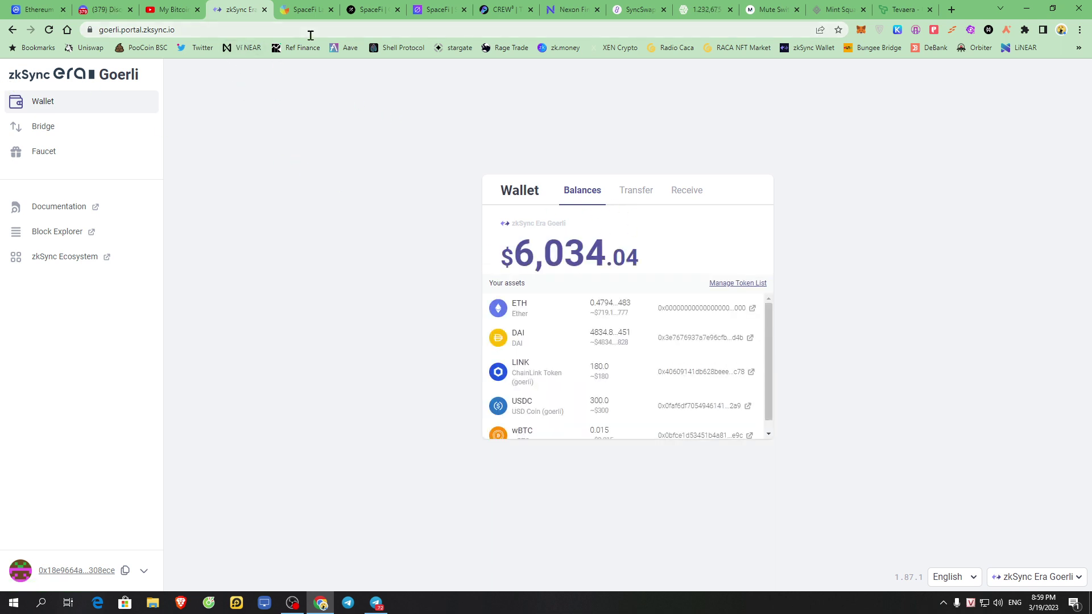
- Switch to the SpaceFi Latest Test on zkSync campaign on Gleam and check its address and days left
click(438, 9)
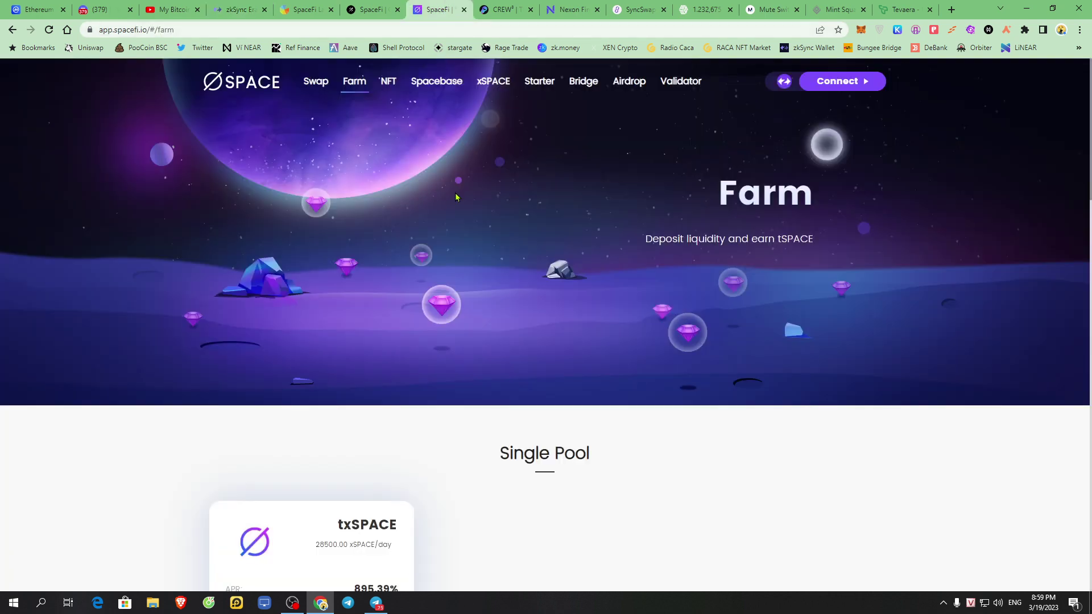
click(307, 9)
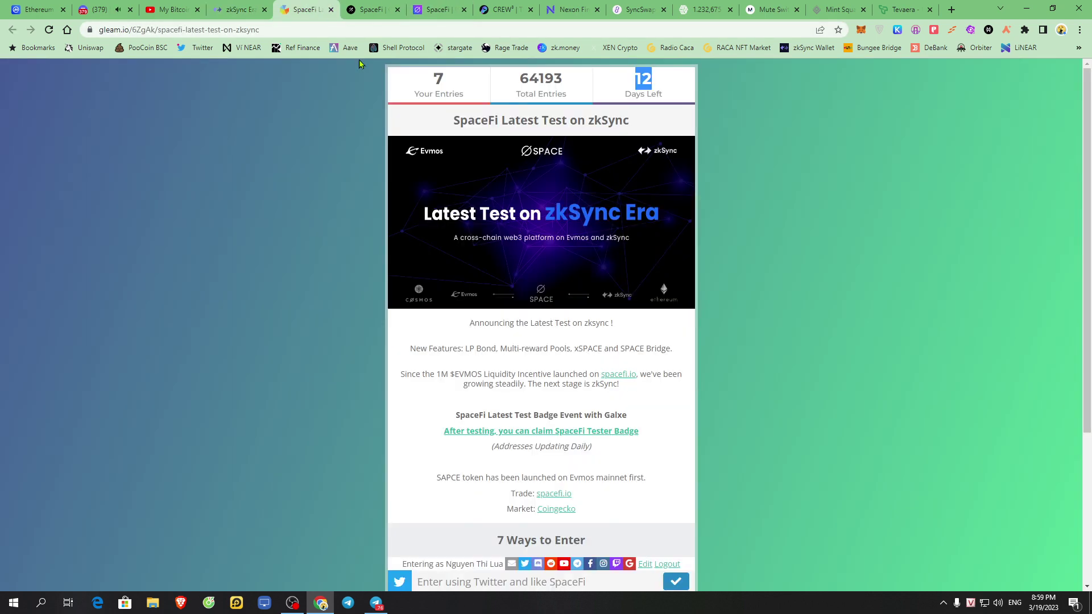
click(326, 30)
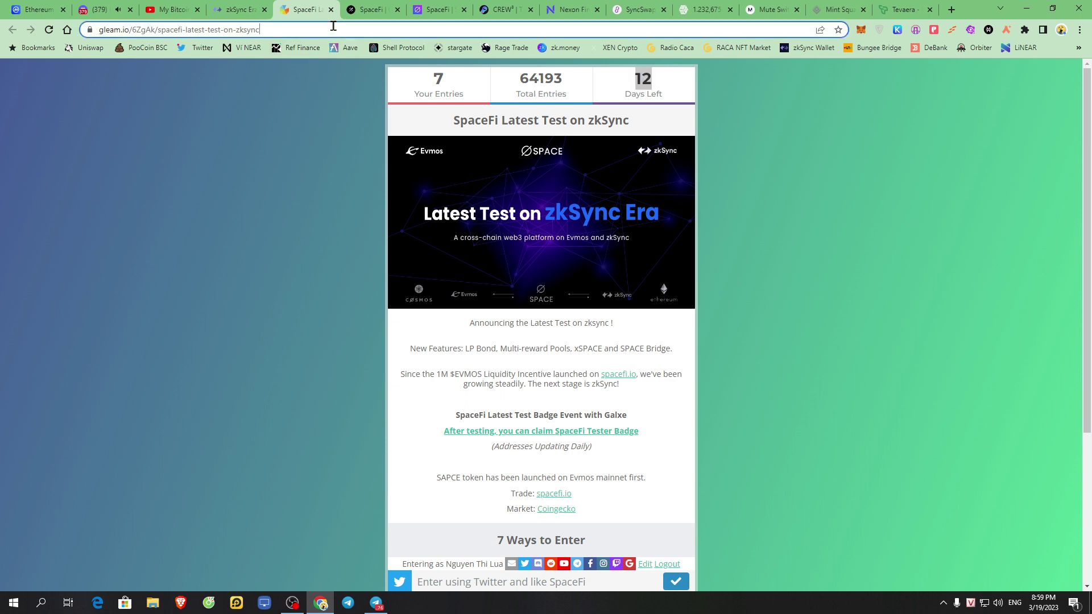
click(346, 25)
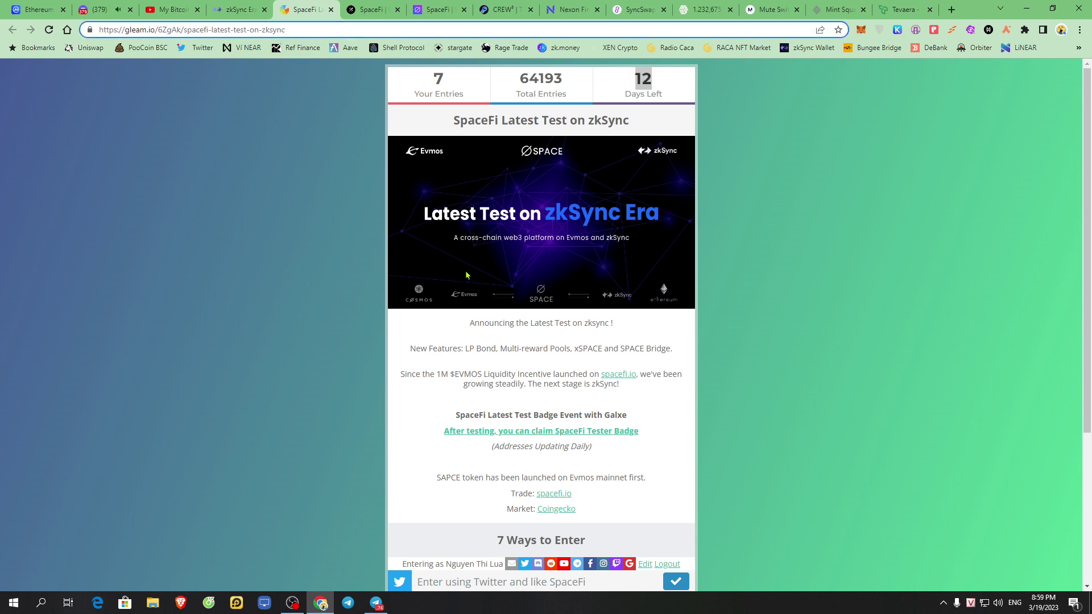
click(641, 83)
drag(620, 88, 650, 83)
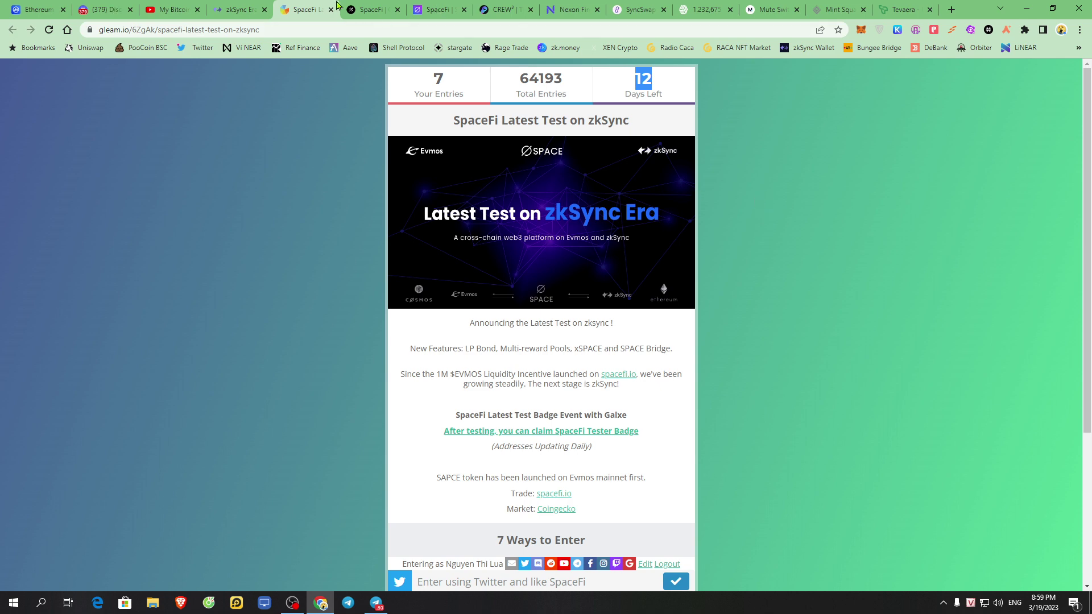
- Review the Gleam campaign's seven ways to enter and the account used for the entries
scroll(529, 304, down, 4)
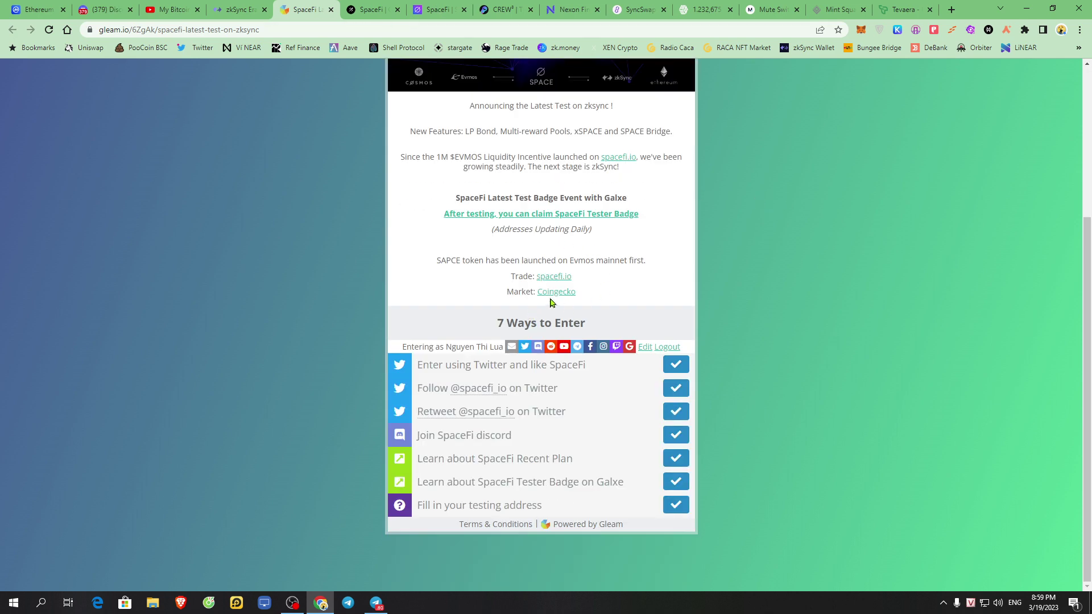
drag(412, 348, 498, 349)
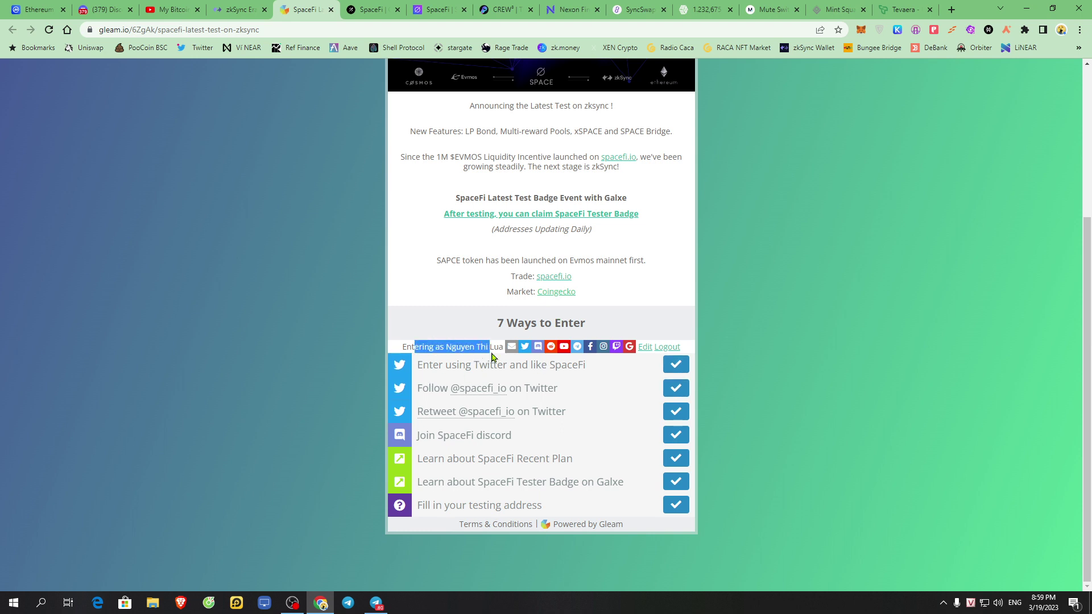
click(803, 312)
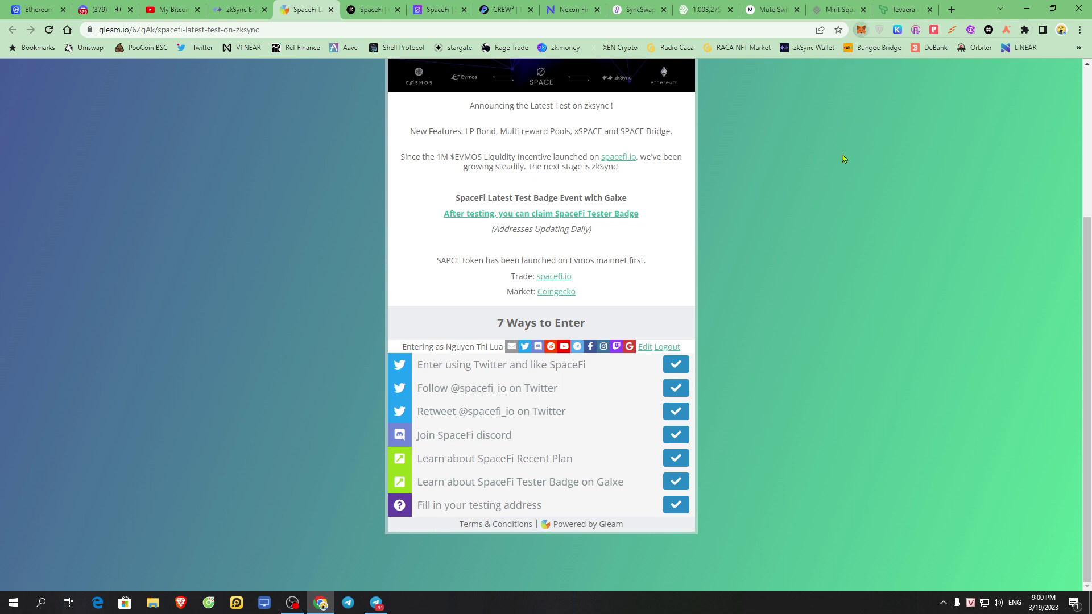
- Copy the active account's wallet address from MetaMask for the campaign's testing address entry
click(860, 30)
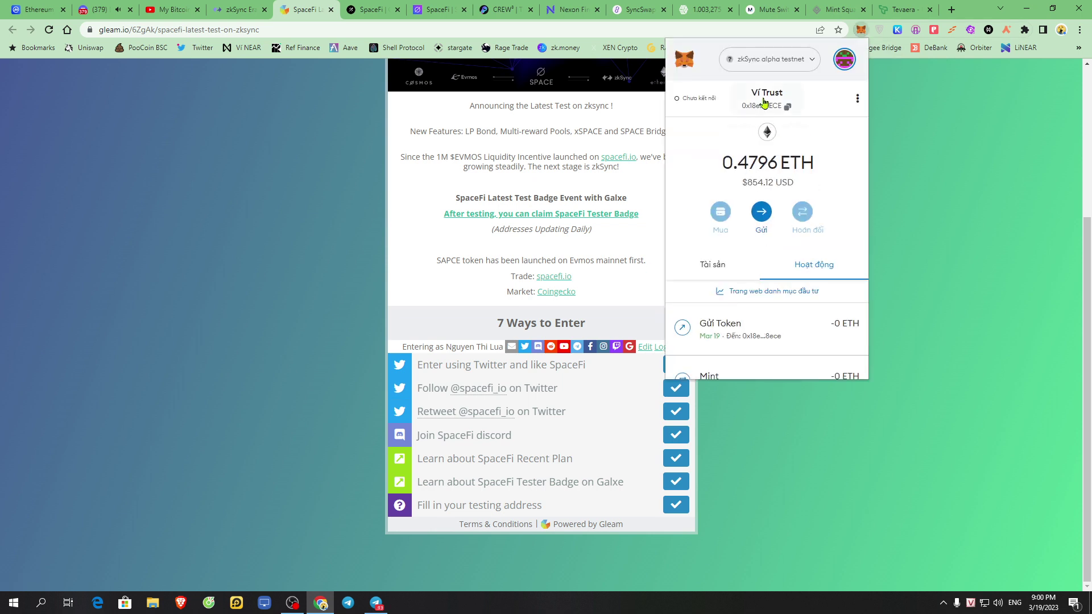
click(767, 106)
click(541, 500)
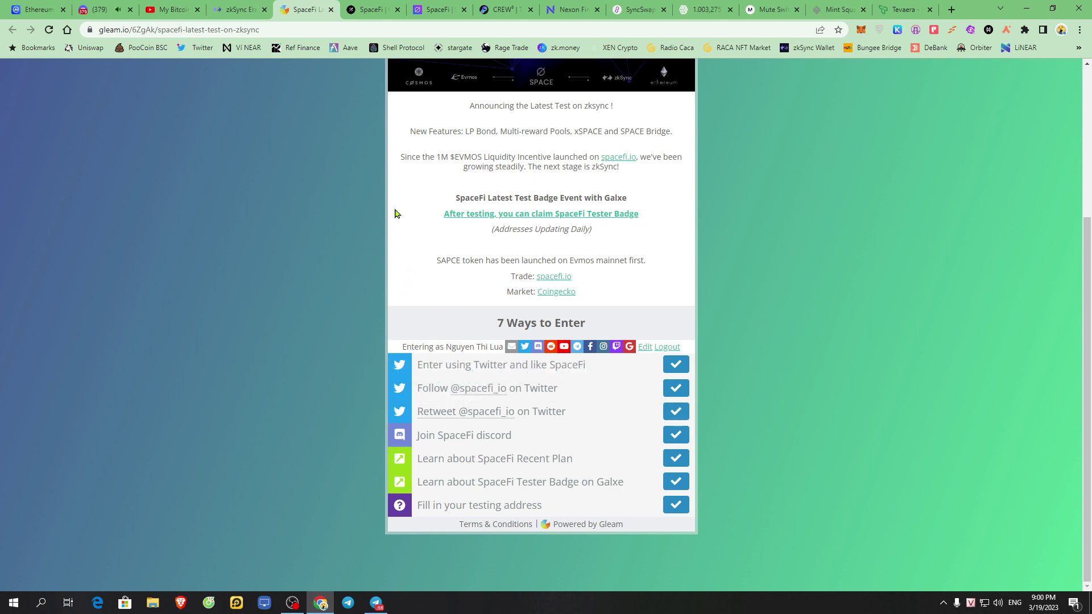
- Look at SpaceFi's tester badge campaign on Galxe, compare it with the Gleam page and switch to the SpaceFi app
click(367, 8)
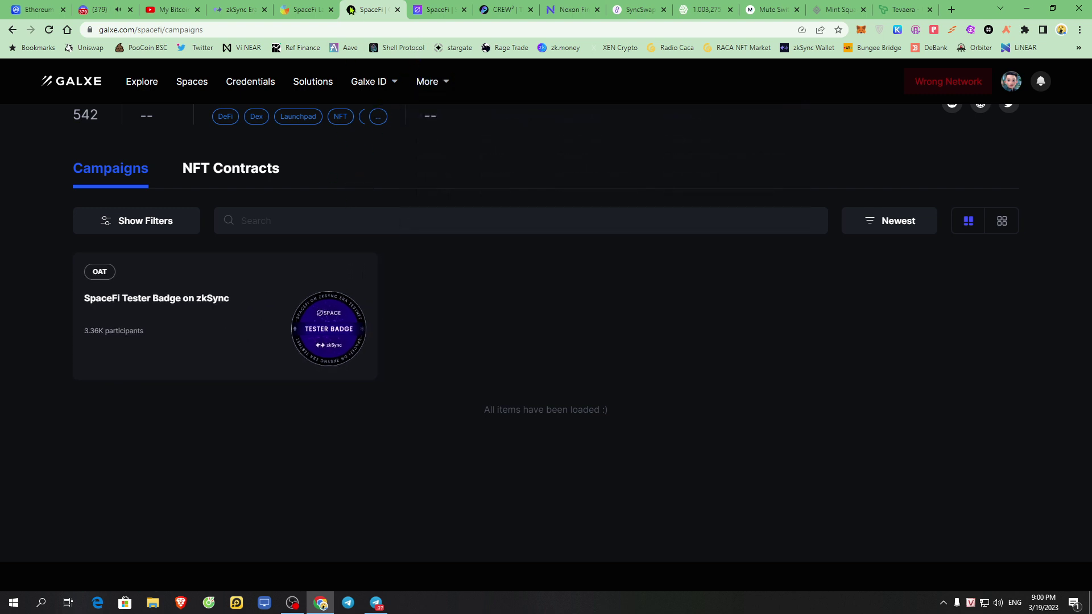
click(308, 7)
click(369, 7)
click(441, 8)
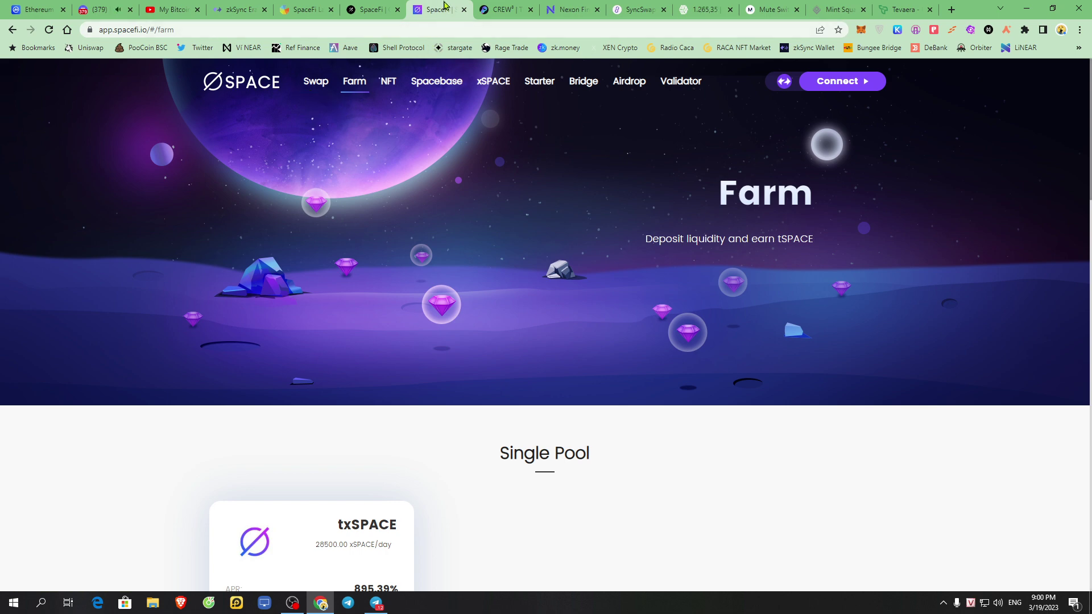
- Go to the SpaceFi home page and decline its MetaMask connection request
click(315, 81)
middle_click(479, 16)
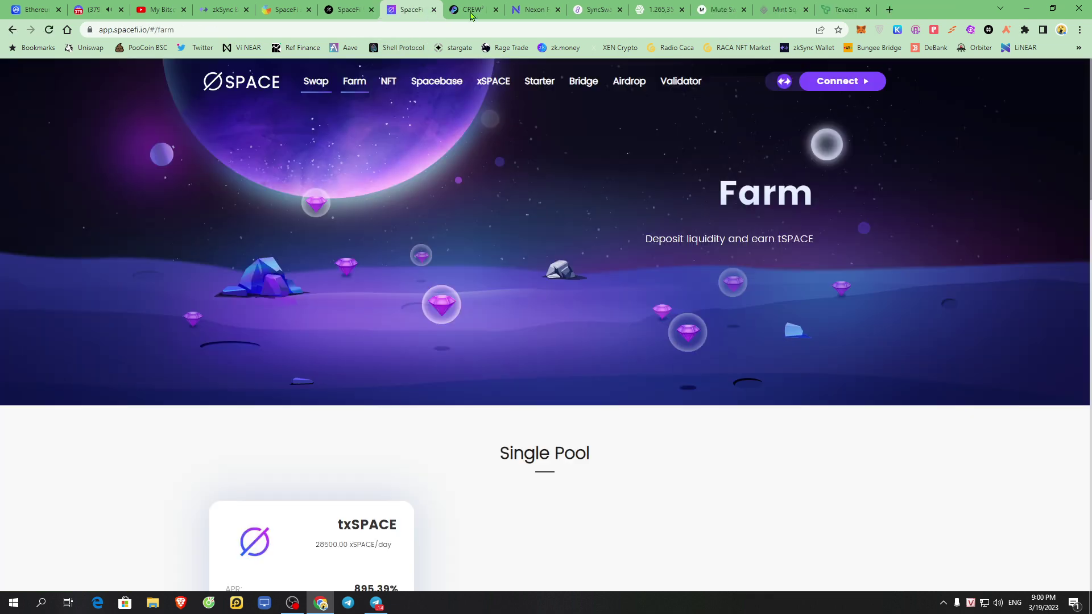
click(257, 87)
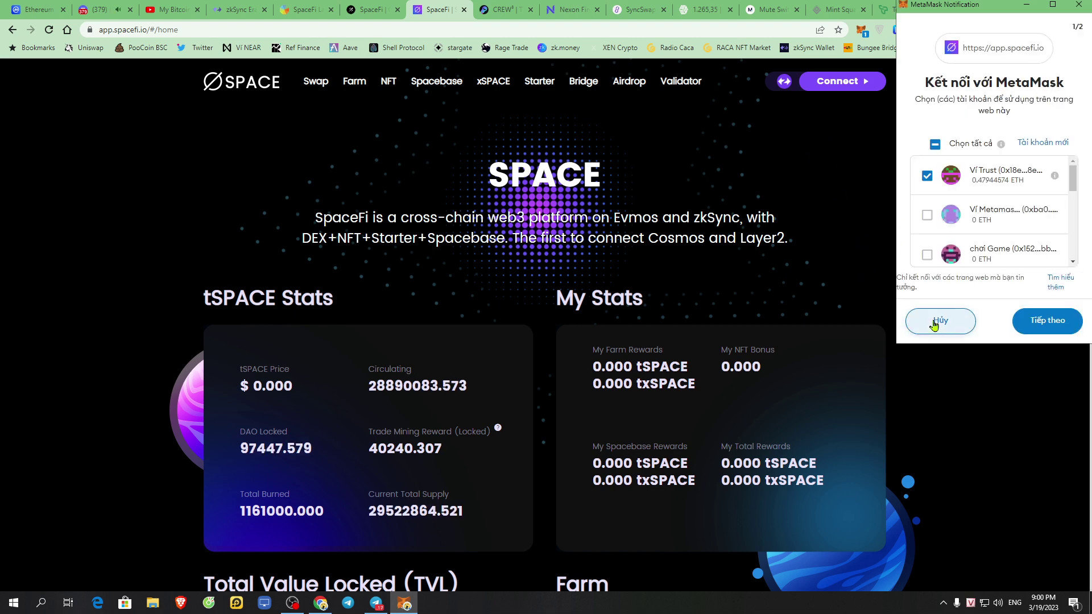
click(933, 322)
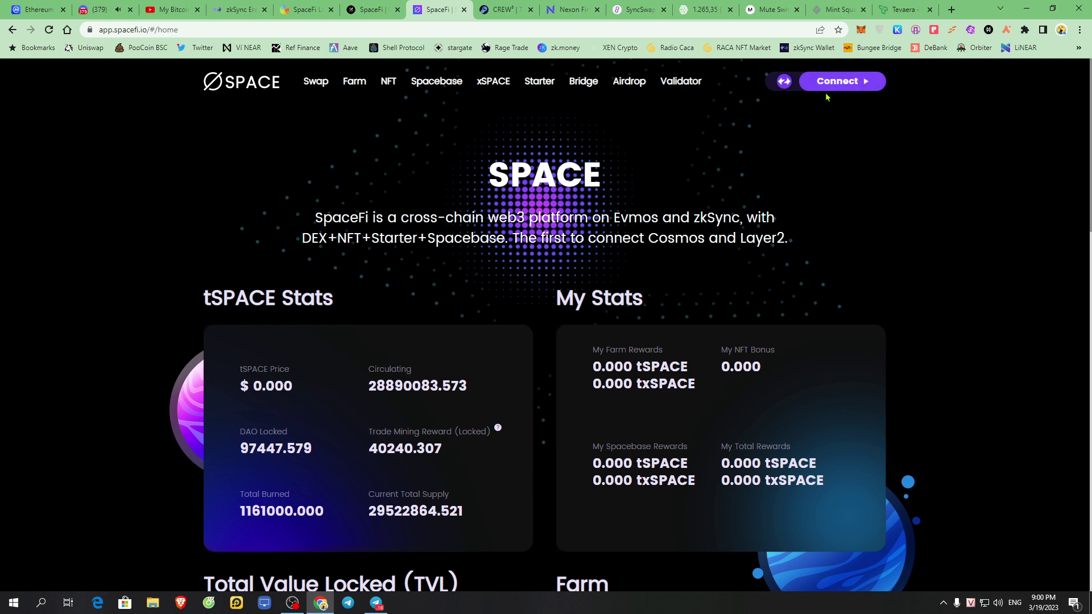
- Connect the selected MetaMask account to SpaceFi on zkSync (testnet) and open the swap page
click(783, 83)
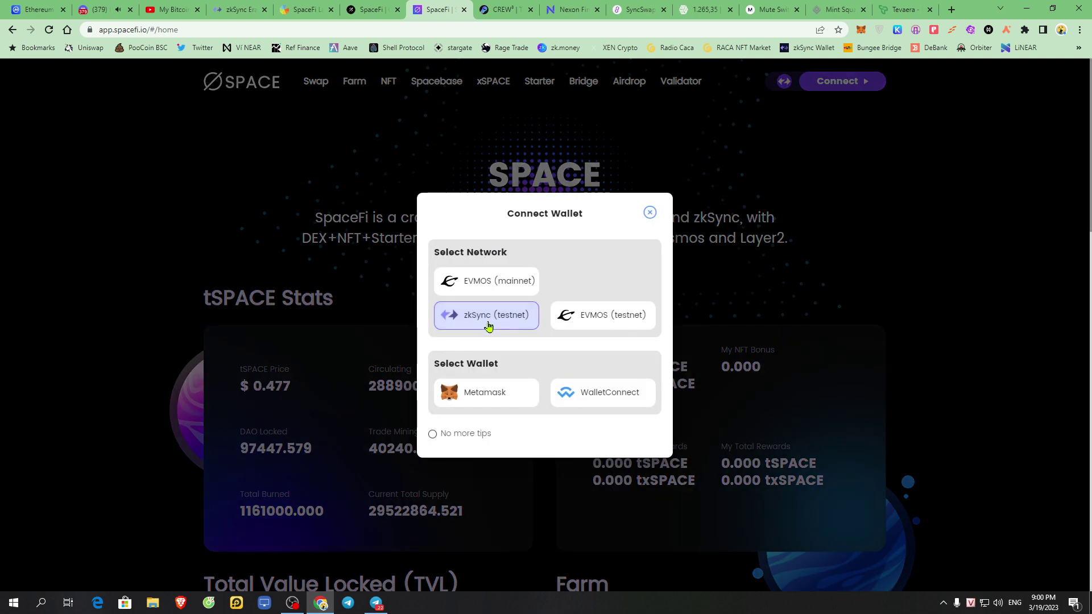
click(497, 323)
click(496, 399)
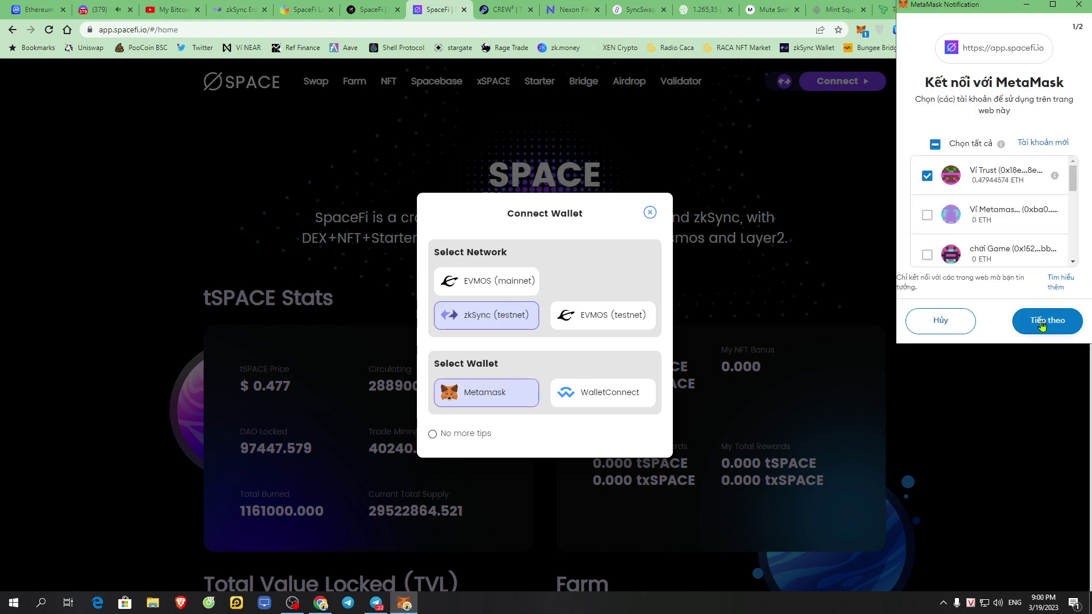
click(1043, 320)
click(1032, 322)
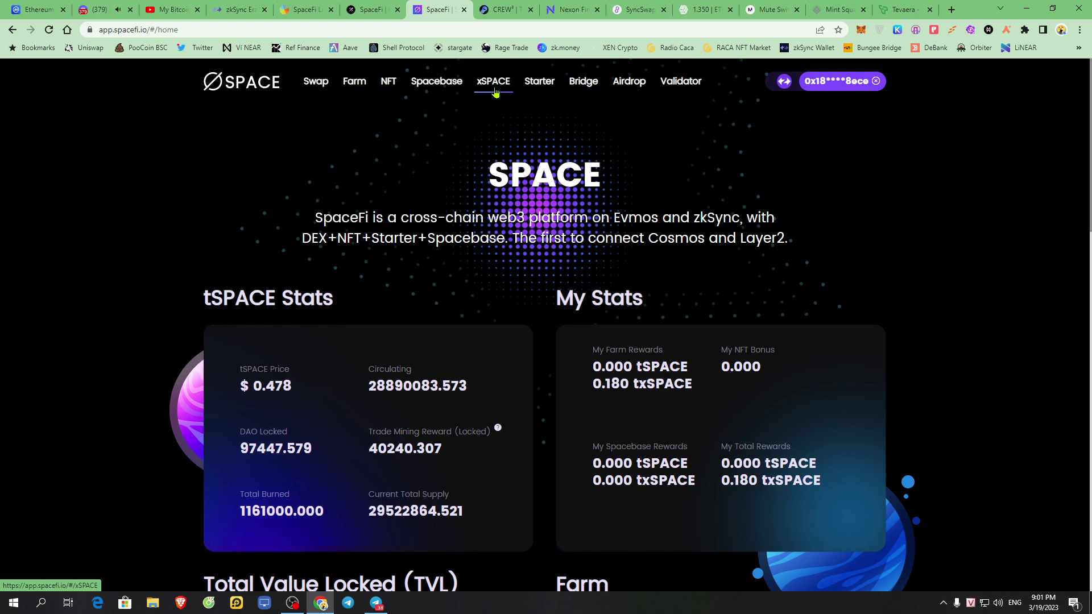
click(314, 83)
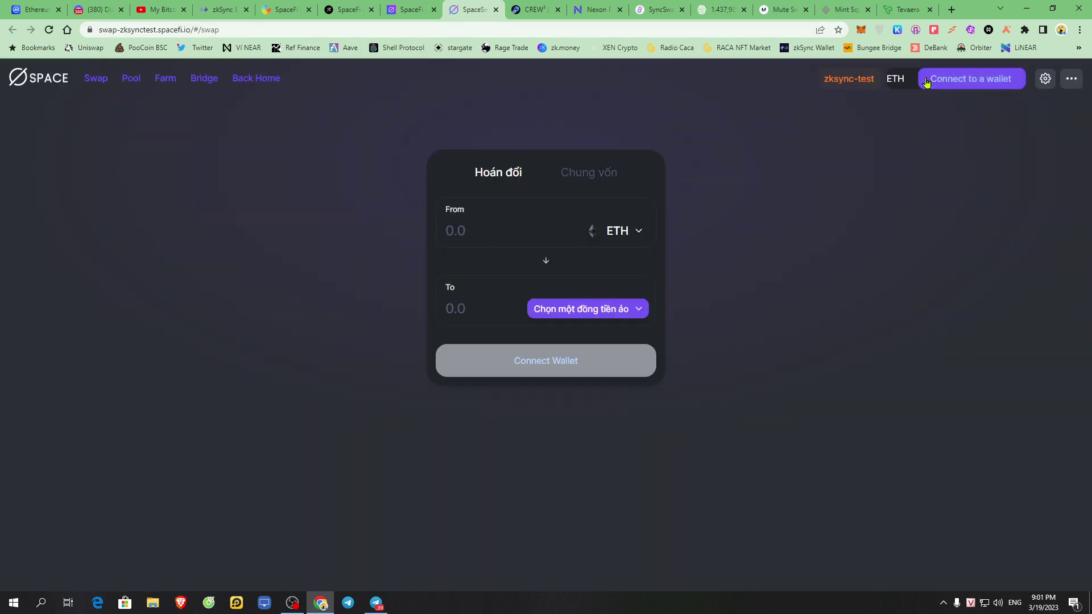
- Connect the preselected MetaMask account to the SpaceFi swap page on the zkSync testnet
click(962, 82)
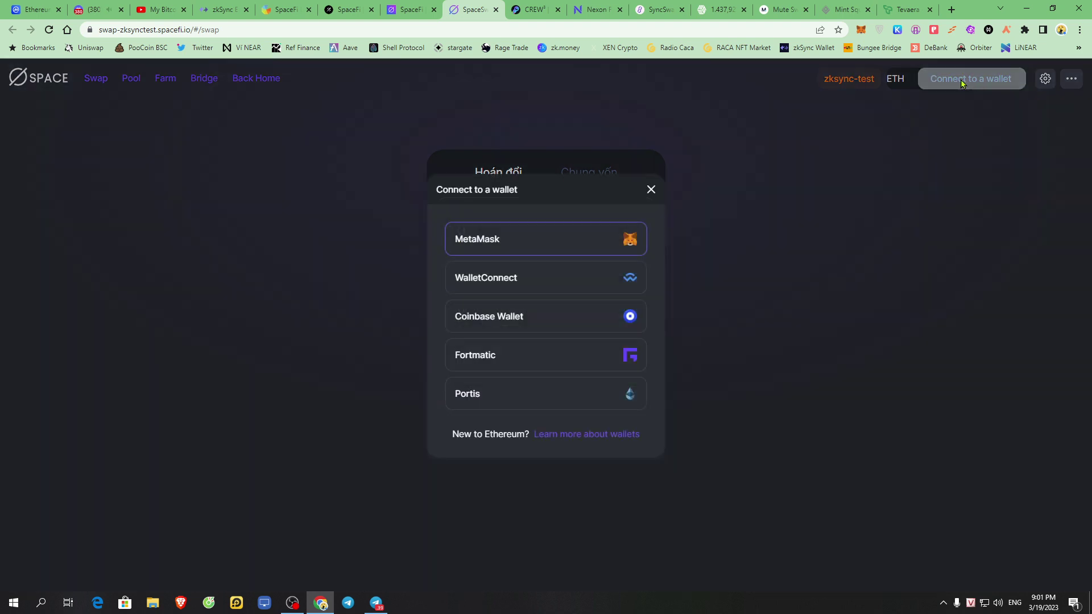
click(513, 242)
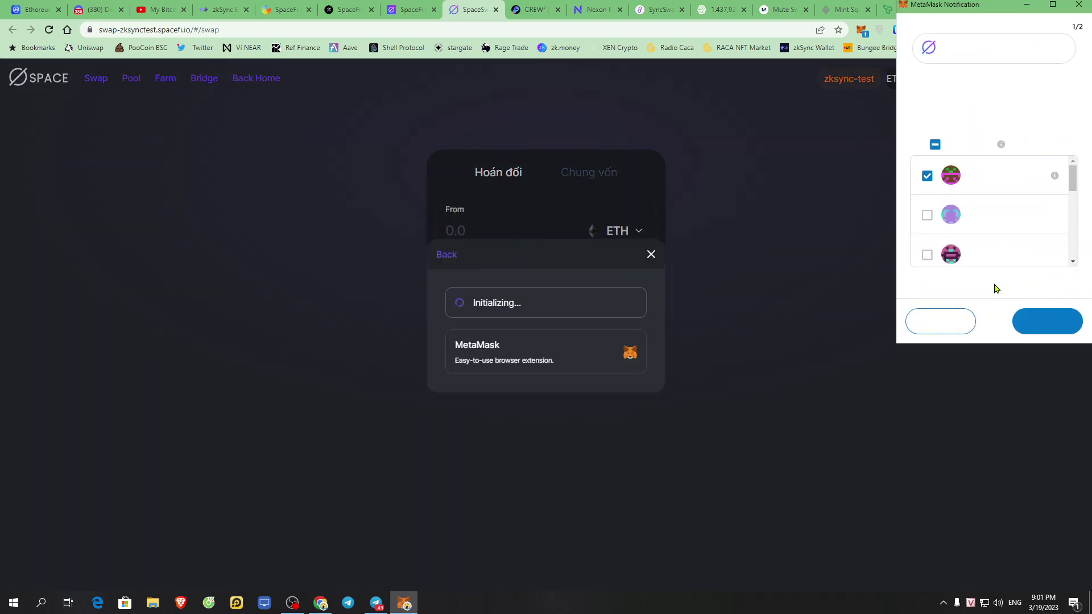
click(1045, 328)
click(1045, 327)
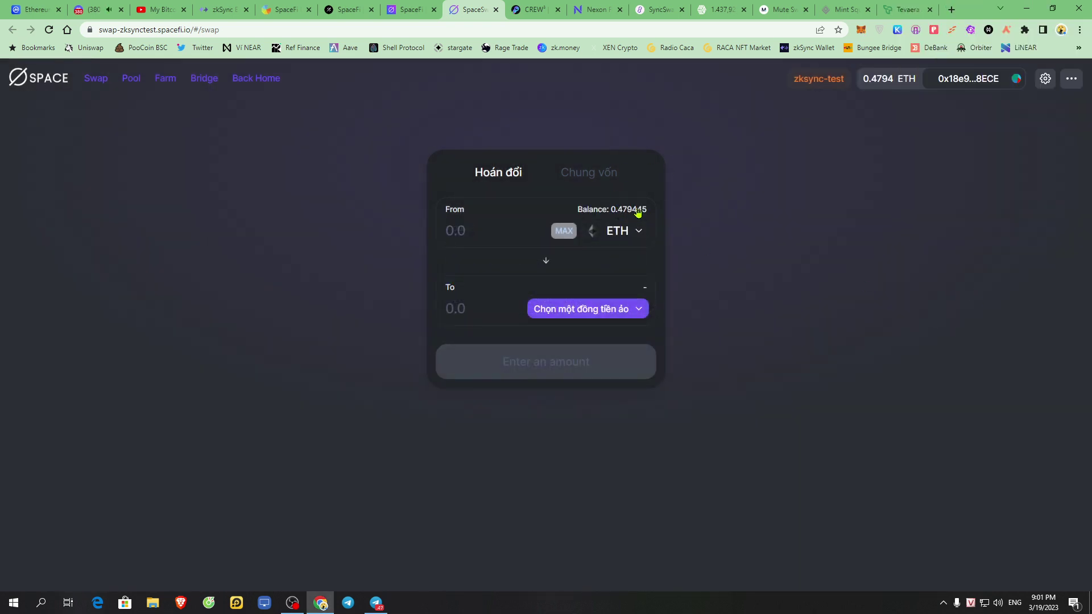
- Set up a swap of 0.01 ETH to the tSPACE token
click(579, 312)
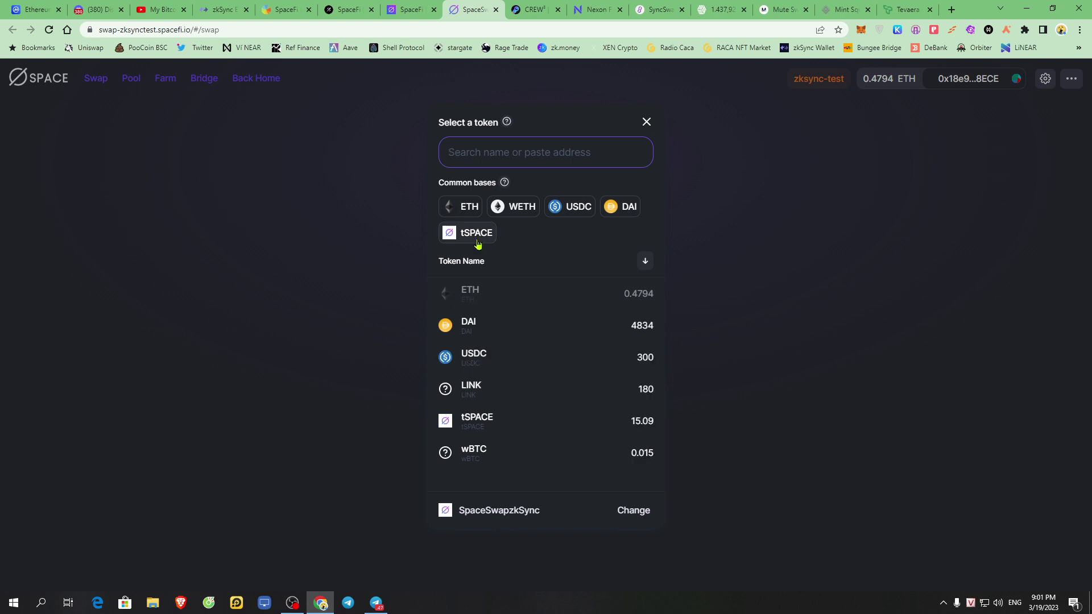
click(647, 121)
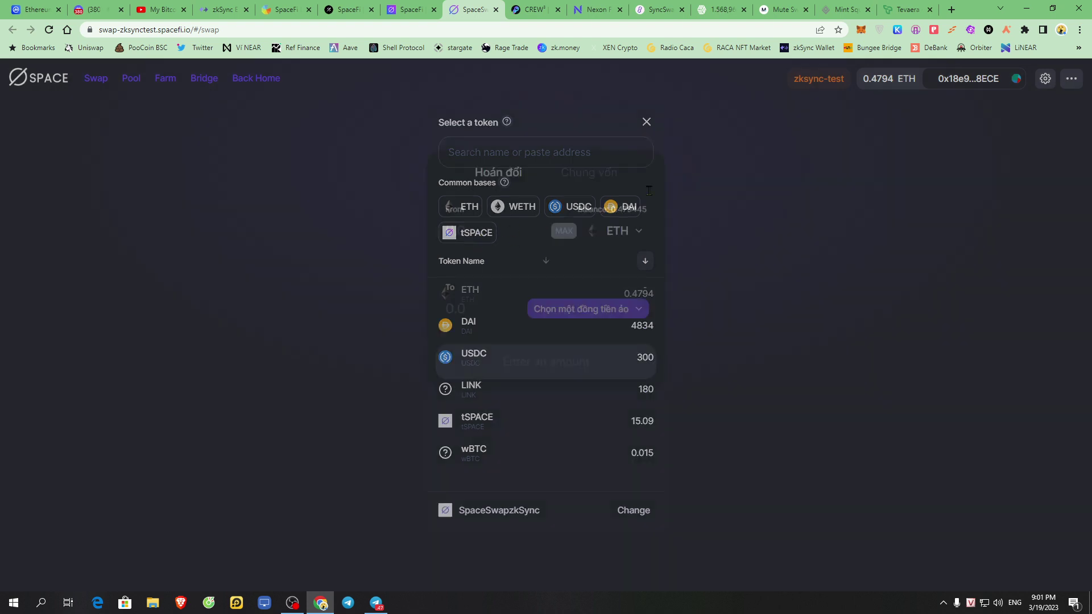
click(620, 308)
click(477, 230)
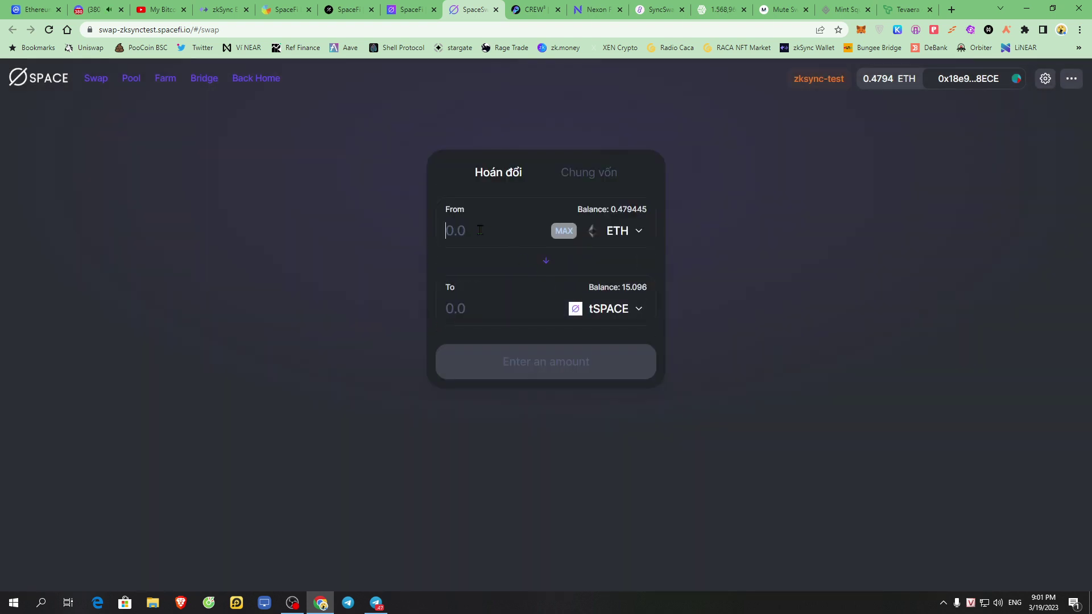
text(0.01)
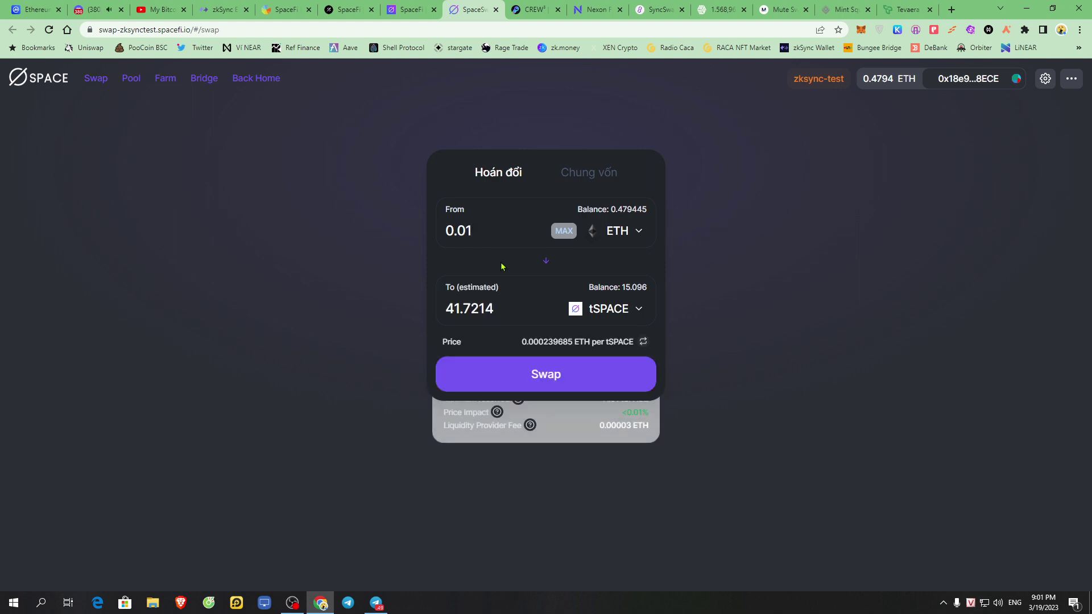
- Submit the ETH to tSPACE swap, confirm it in MetaMask, and check the tSPACE balance
click(548, 373)
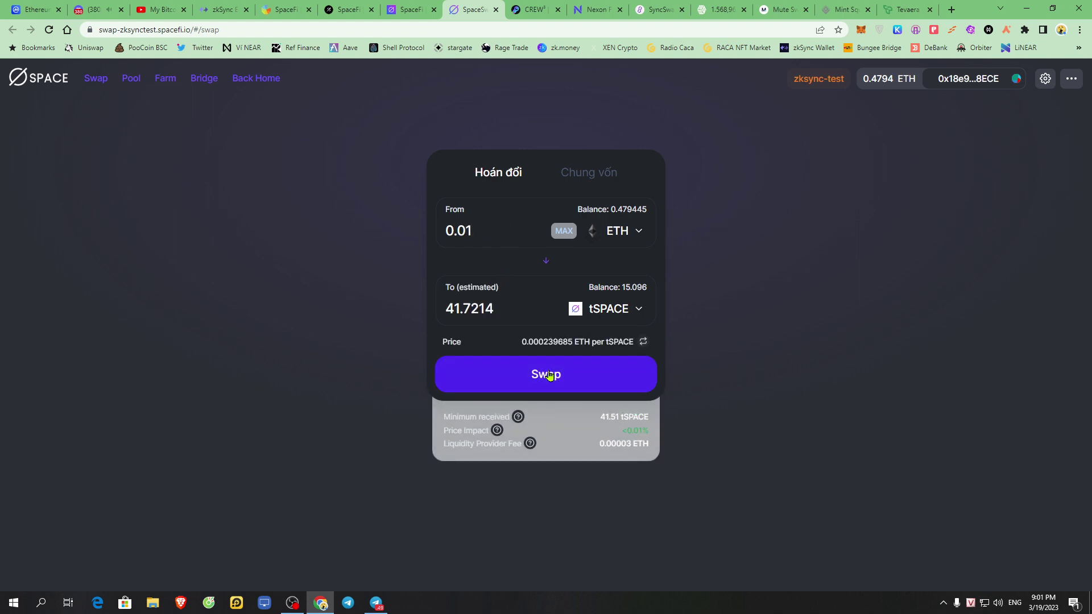
click(542, 432)
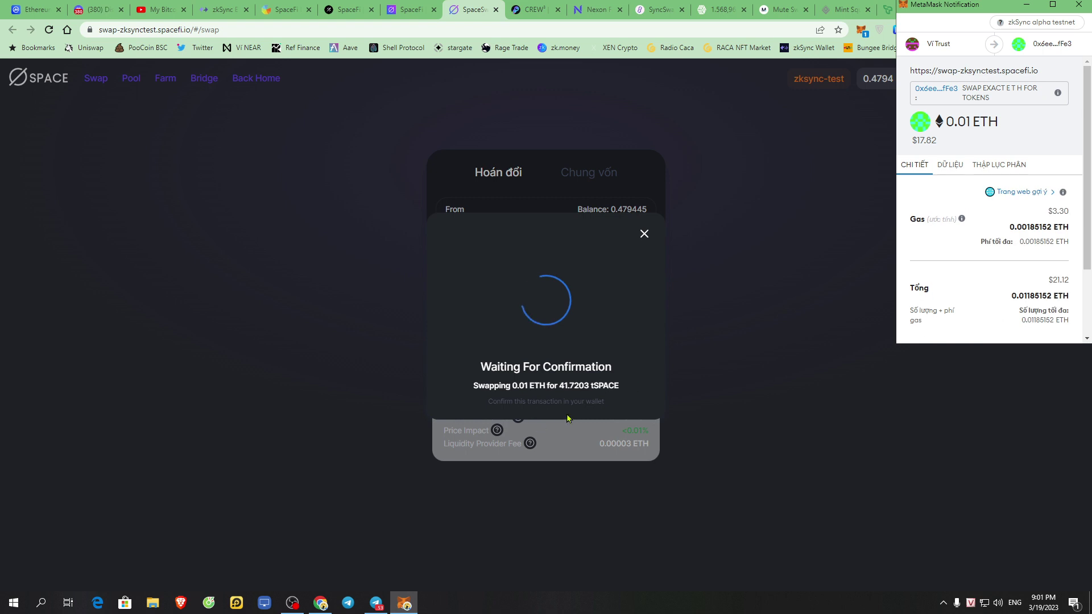
scroll(1010, 281, down, 3)
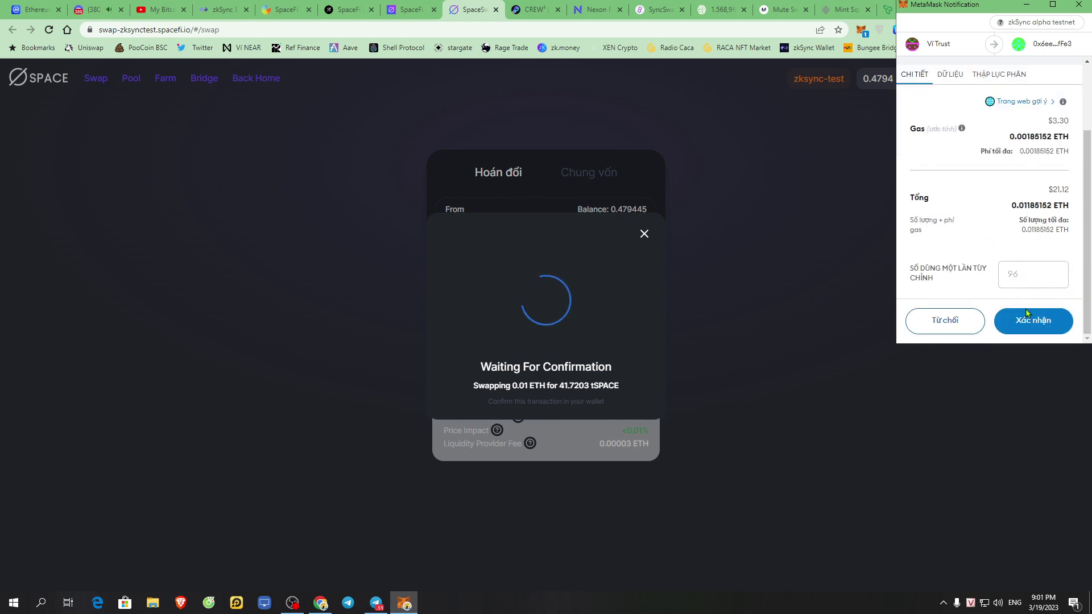
click(1031, 319)
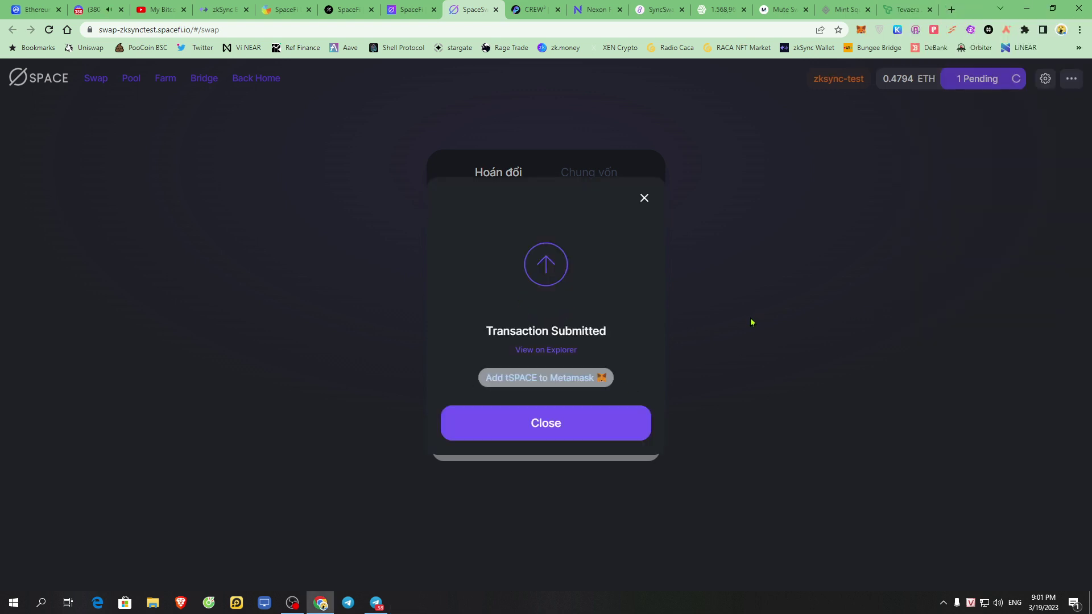
click(541, 423)
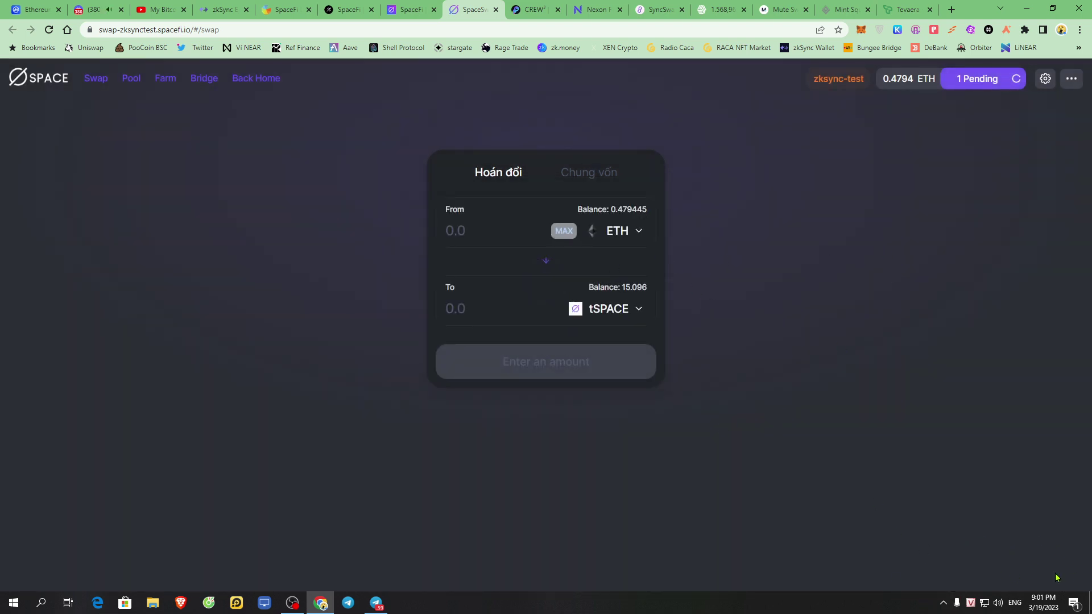
drag(582, 291, 652, 290)
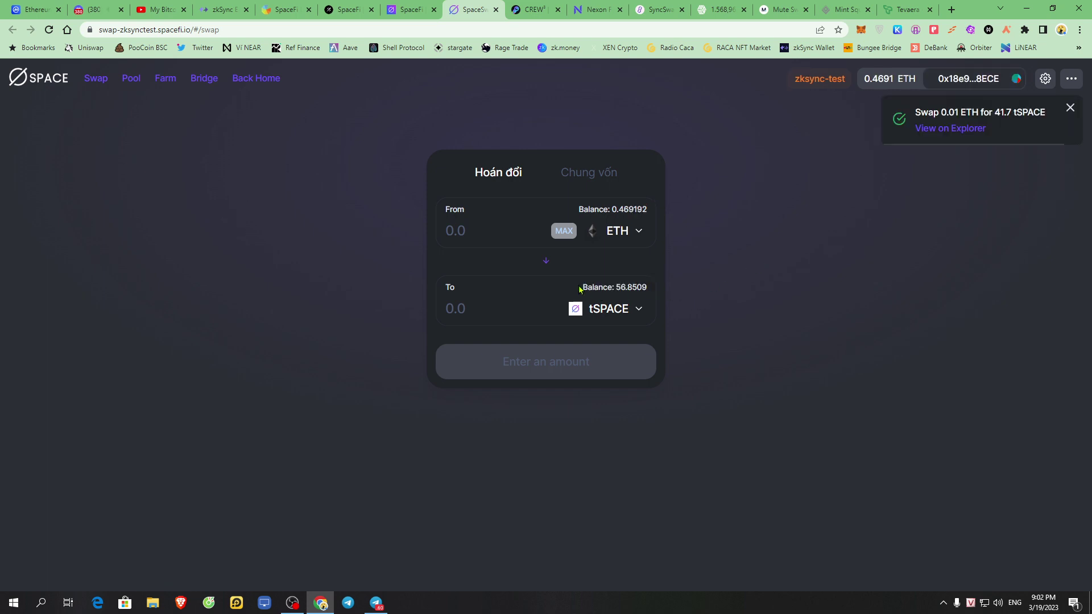
drag(580, 290, 655, 288)
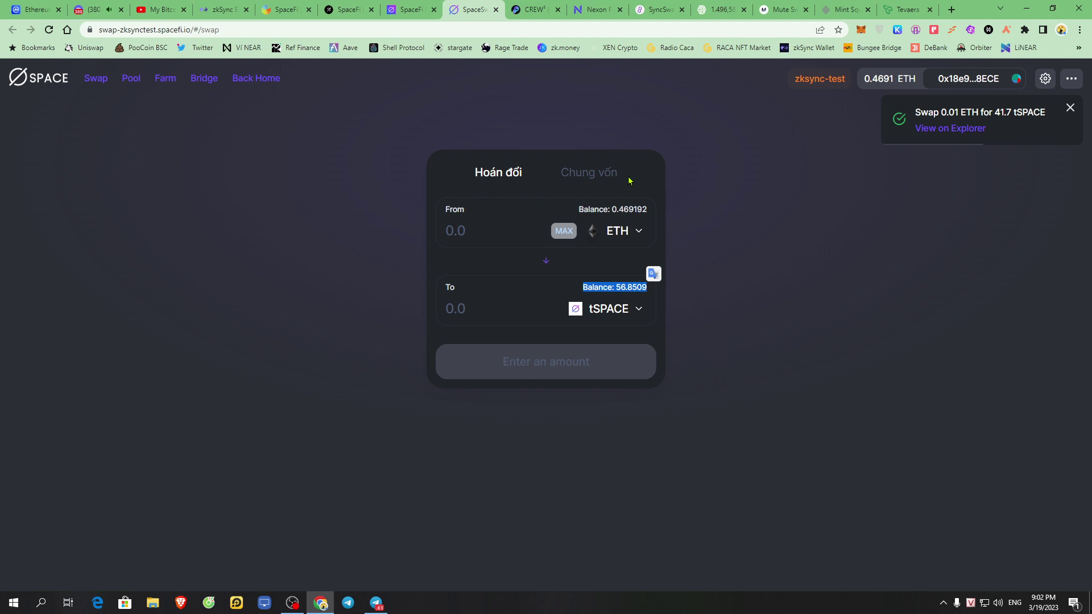
- Start adding liquidity to the ETH/tSPACE pair with an input of 5 tSPACE
click(593, 174)
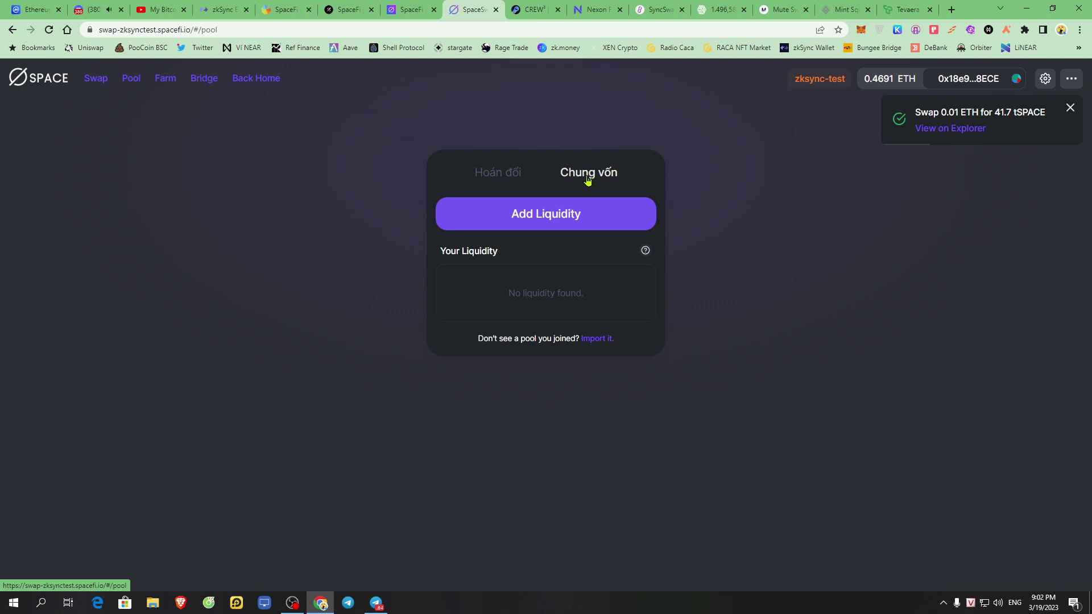
click(537, 224)
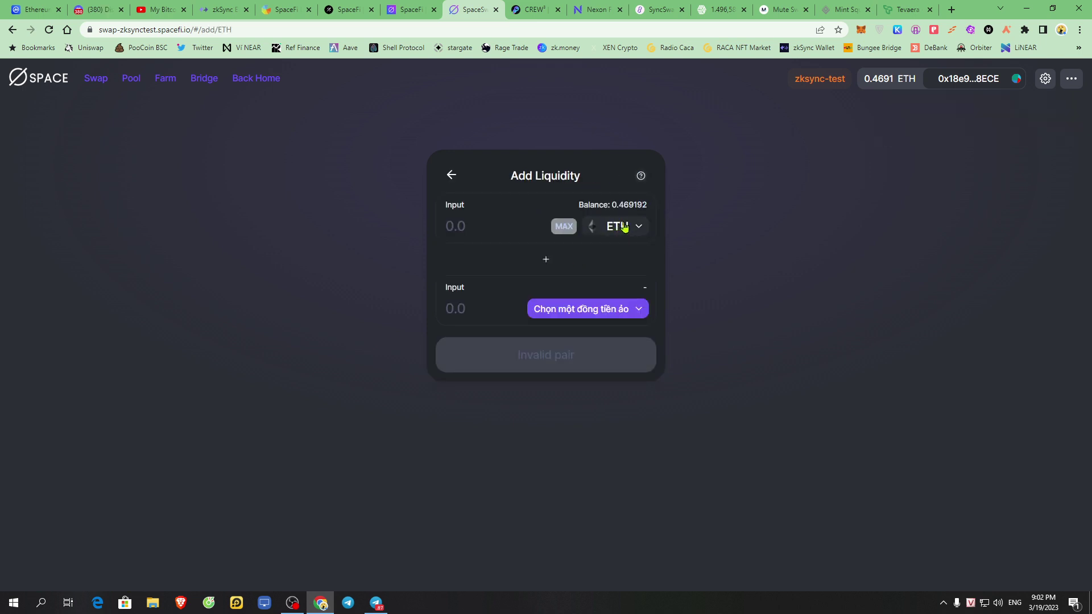
click(604, 309)
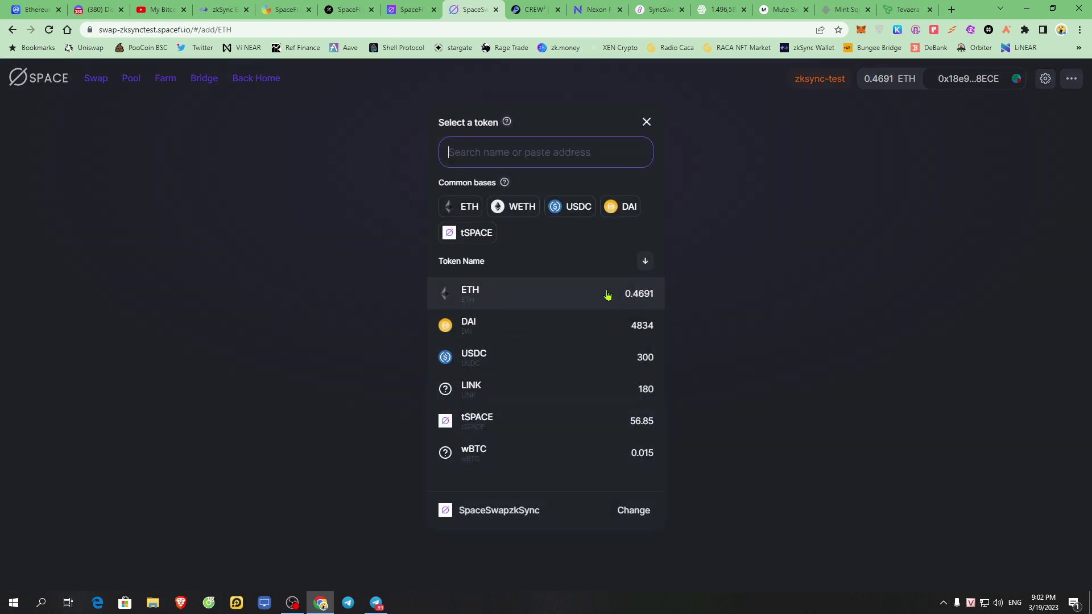
click(476, 238)
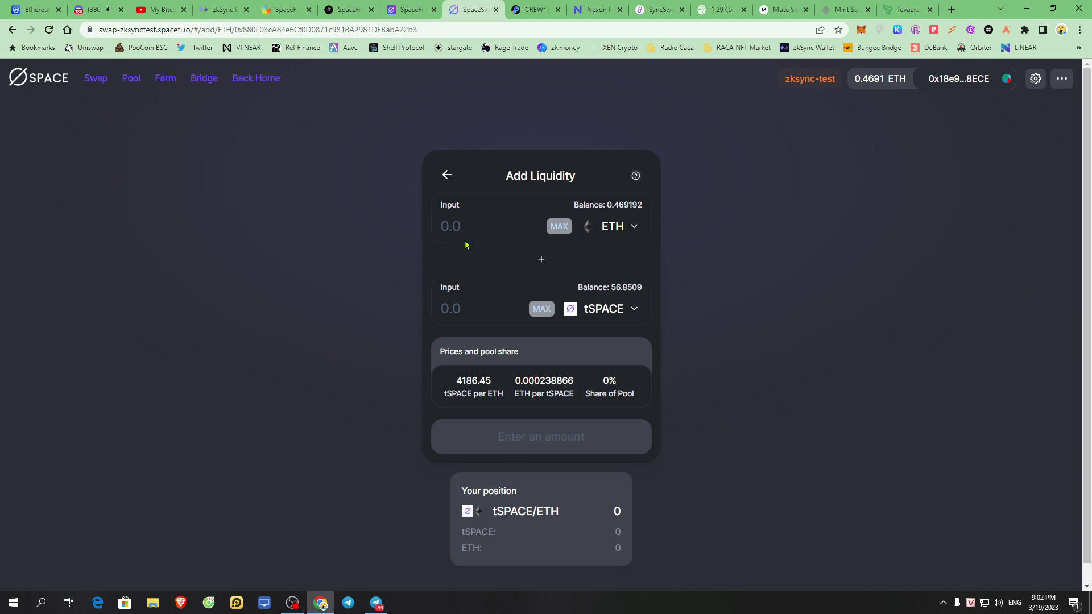
click(468, 311)
text(10)
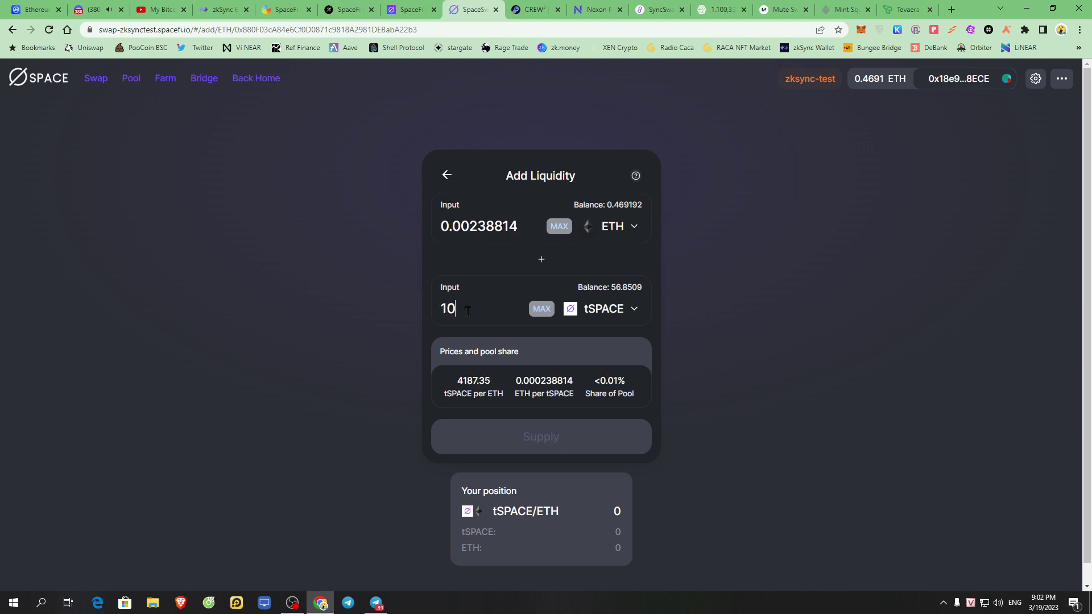
key(BackSpace)
key(BackSpace)
text(5)
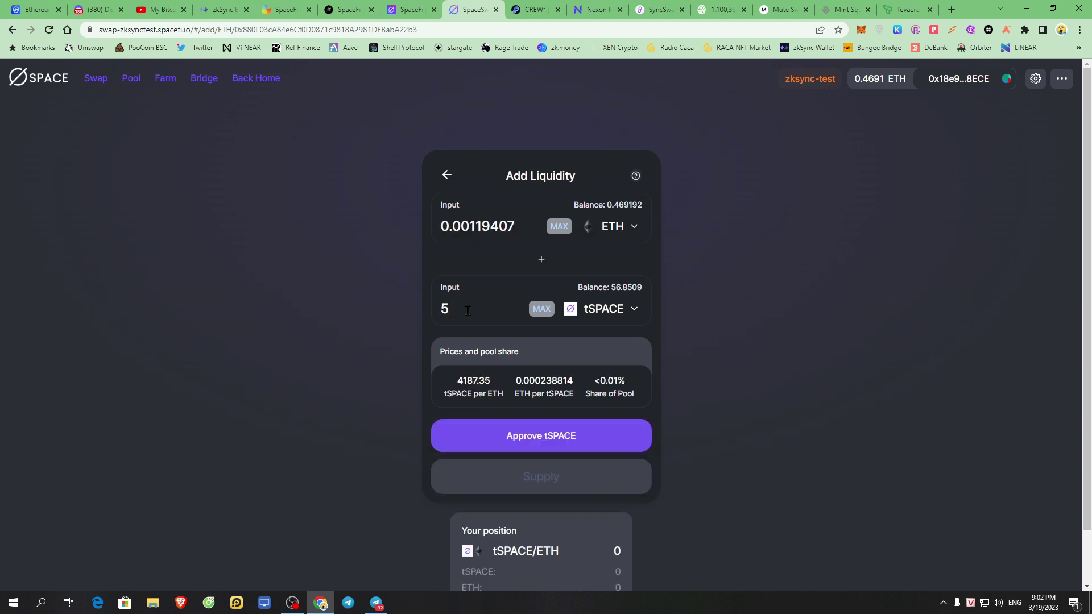
drag(476, 293, 415, 316)
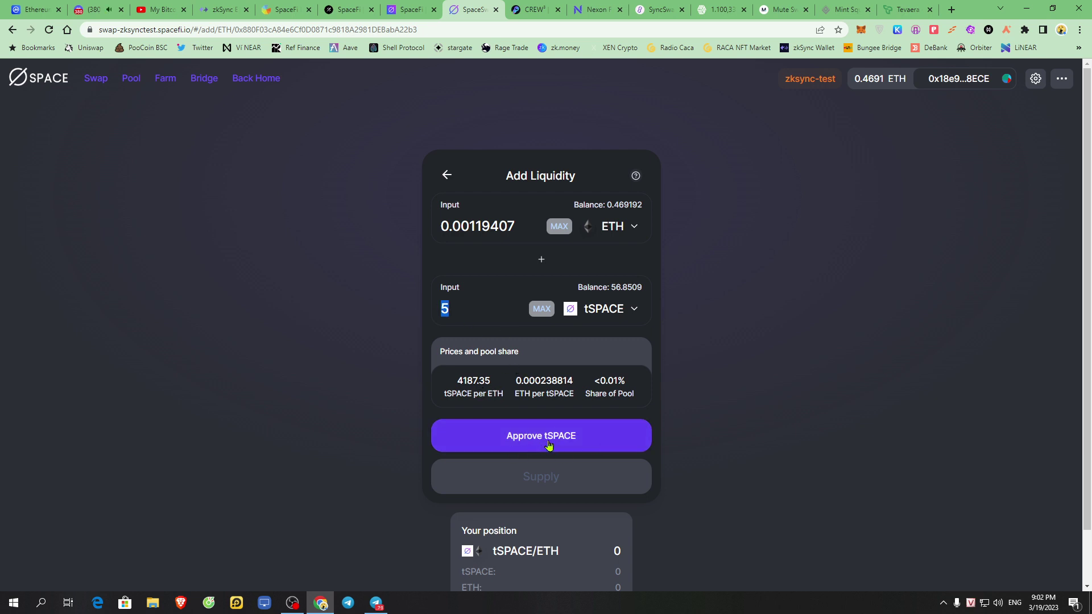
- Approve tSPACE for the liquidity pool in MetaMask with a custom spending cap of 5
click(548, 444)
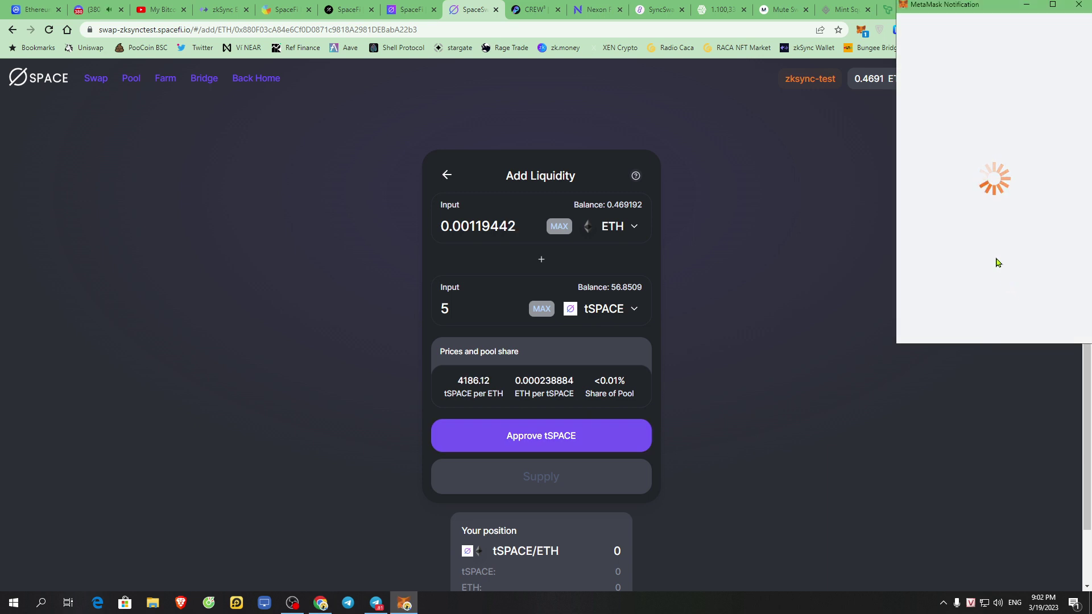
scroll(996, 263, down, 2)
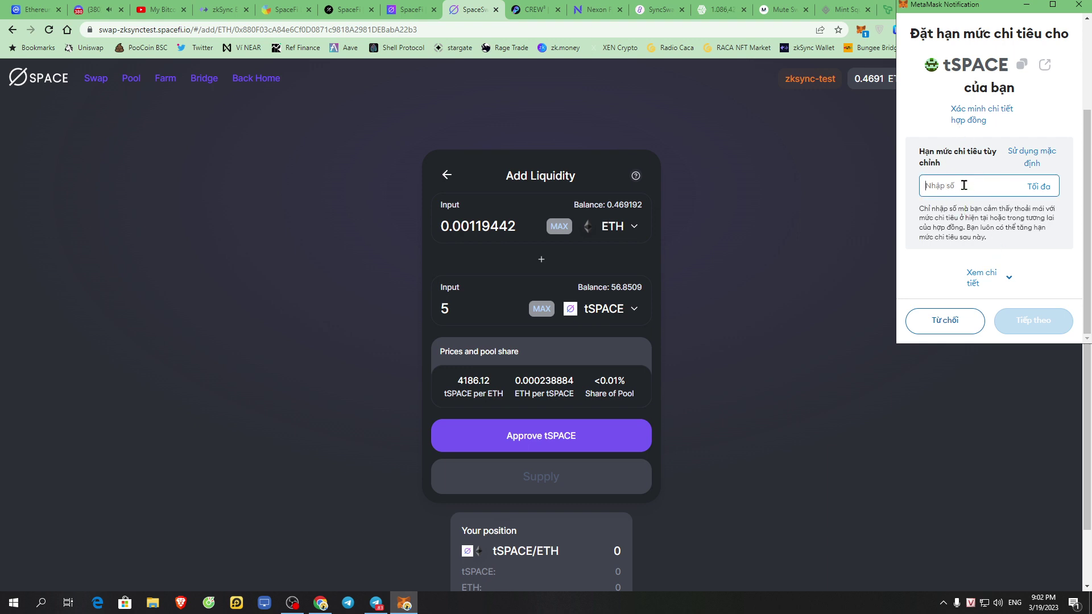
scroll(979, 170, up, 3)
scroll(992, 216, down, 3)
text(5)
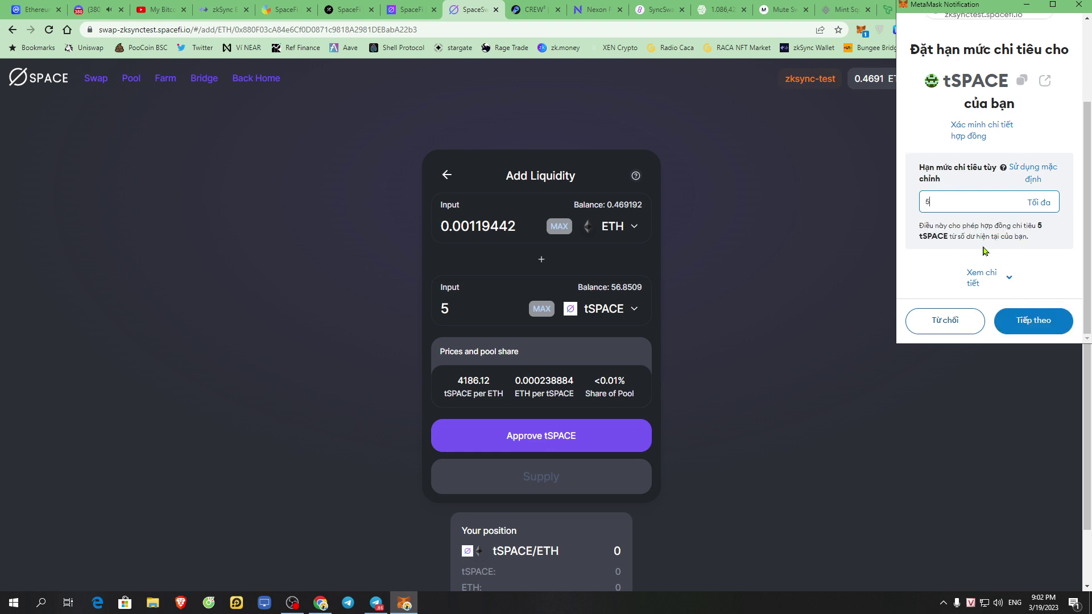
click(1032, 320)
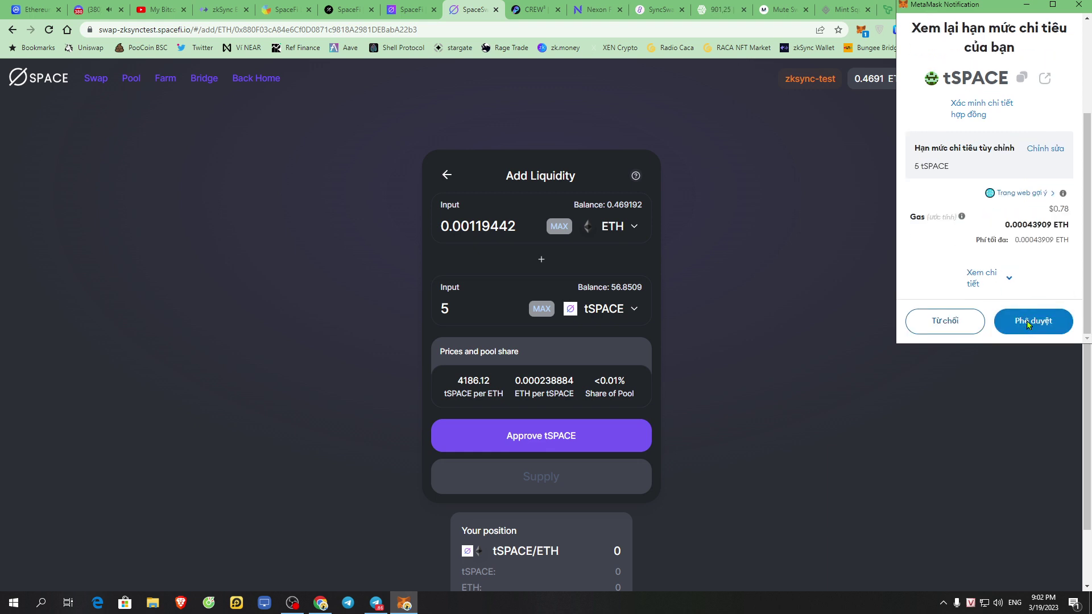
click(1029, 322)
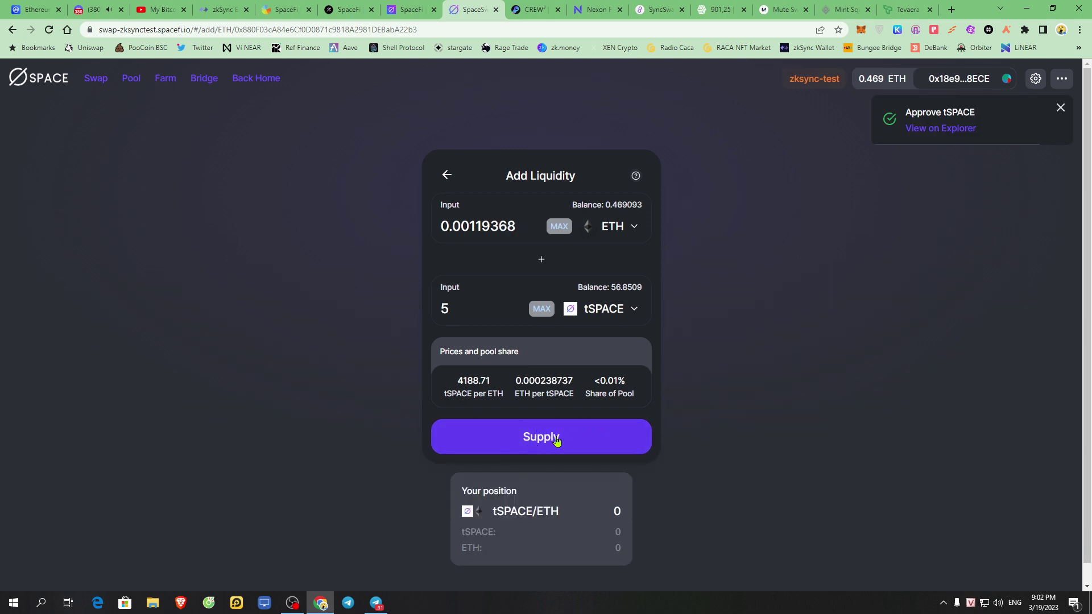
- Supply the ETH/tSPACE liquidity, confirm the transaction in MetaMask, and check the resulting pool position
click(552, 444)
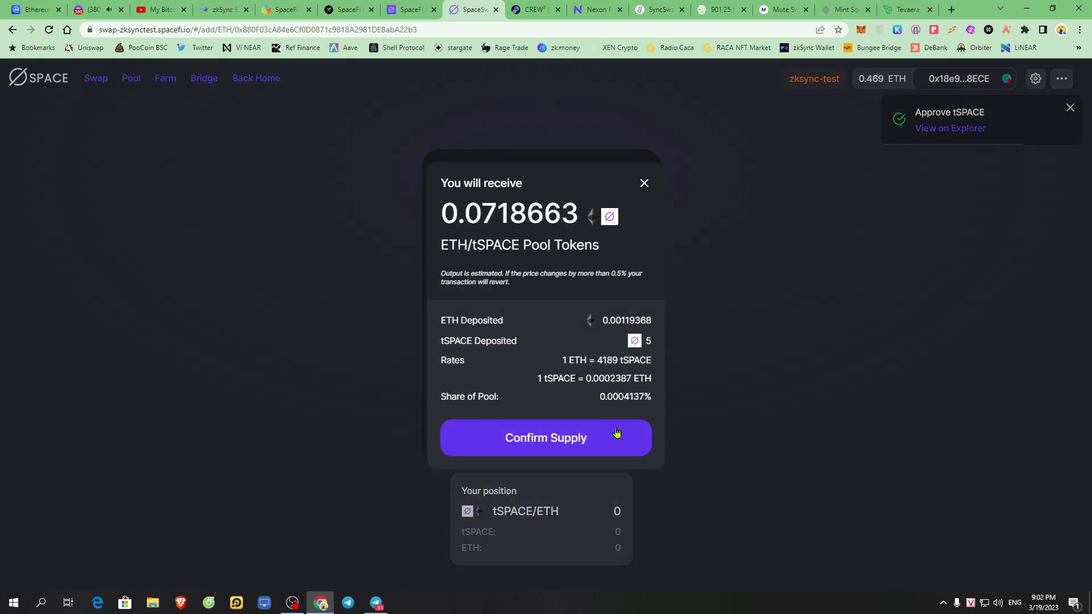
click(553, 444)
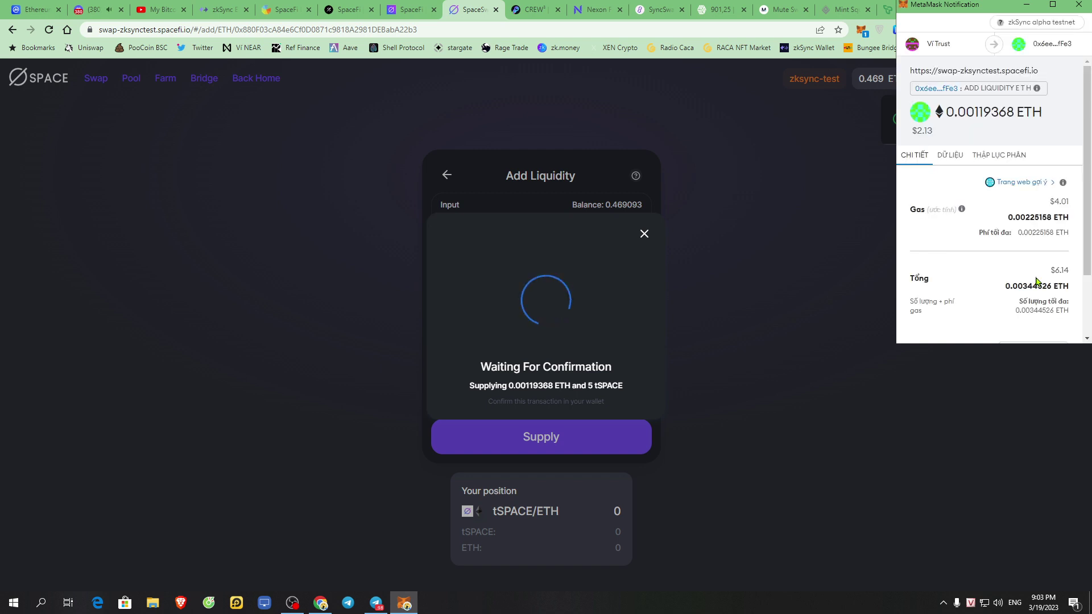
scroll(1035, 281, down, 3)
click(1031, 319)
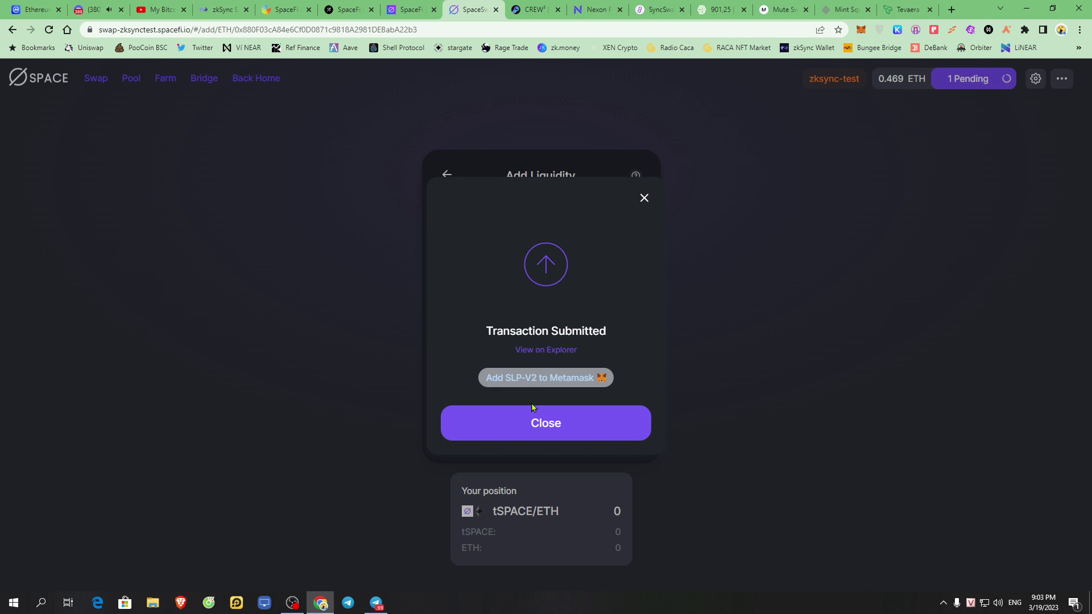
click(542, 424)
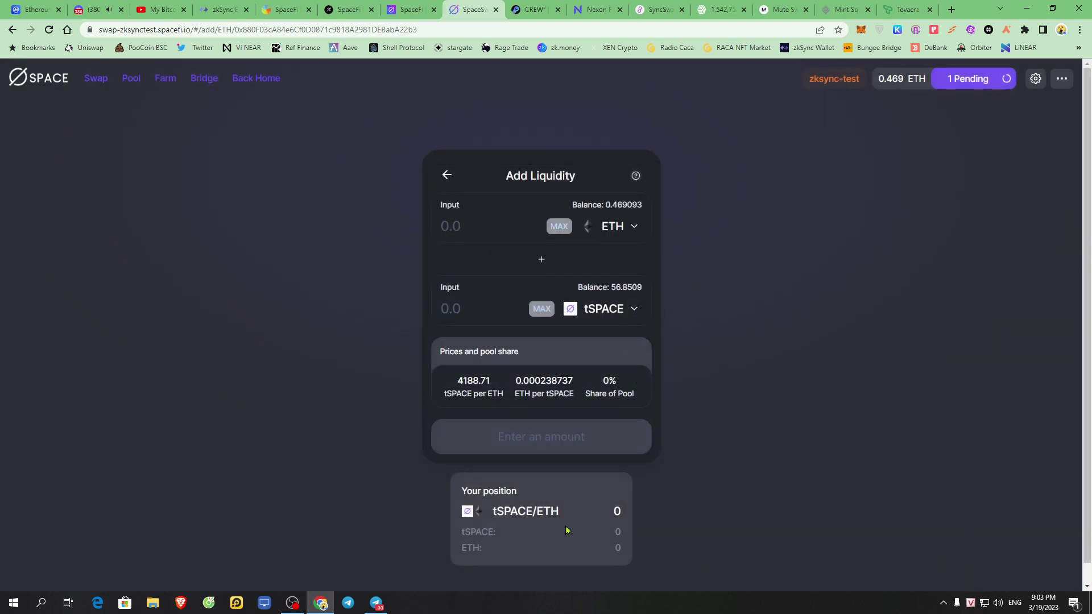
drag(574, 510, 637, 548)
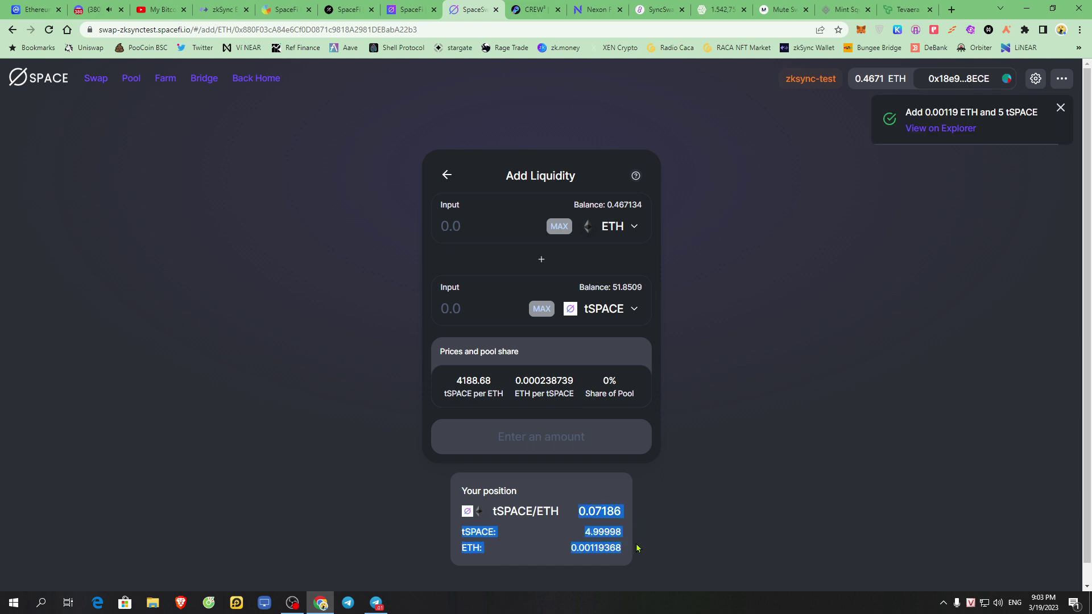
click(587, 509)
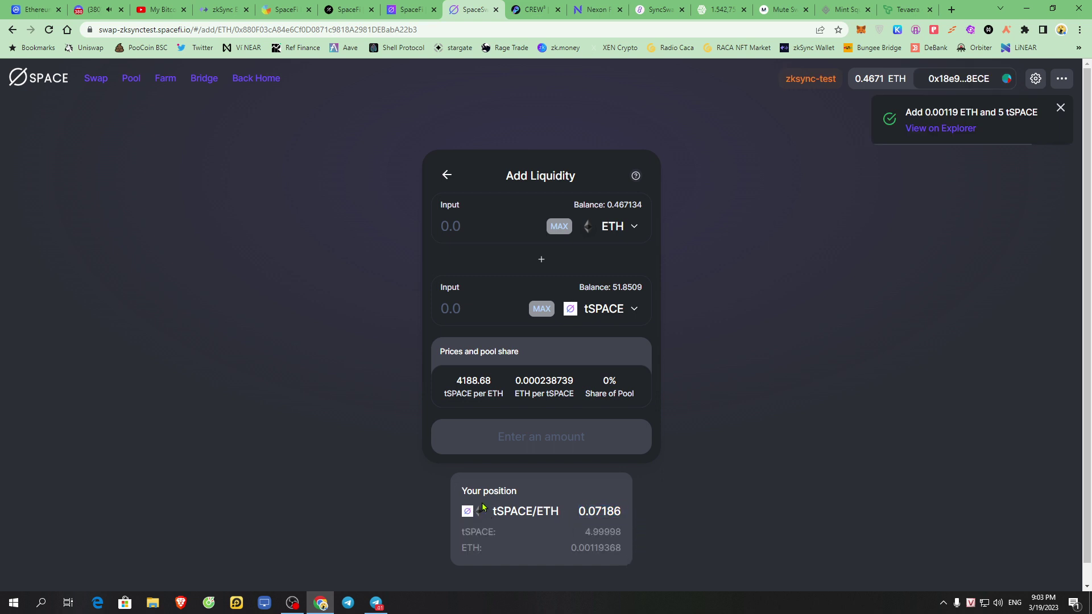
triple_click(506, 509)
drag(491, 511, 633, 513)
- Go to SpaceFi's Farm page and expand the tSPACE-ETH pool in the LP Pool list
click(399, 9)
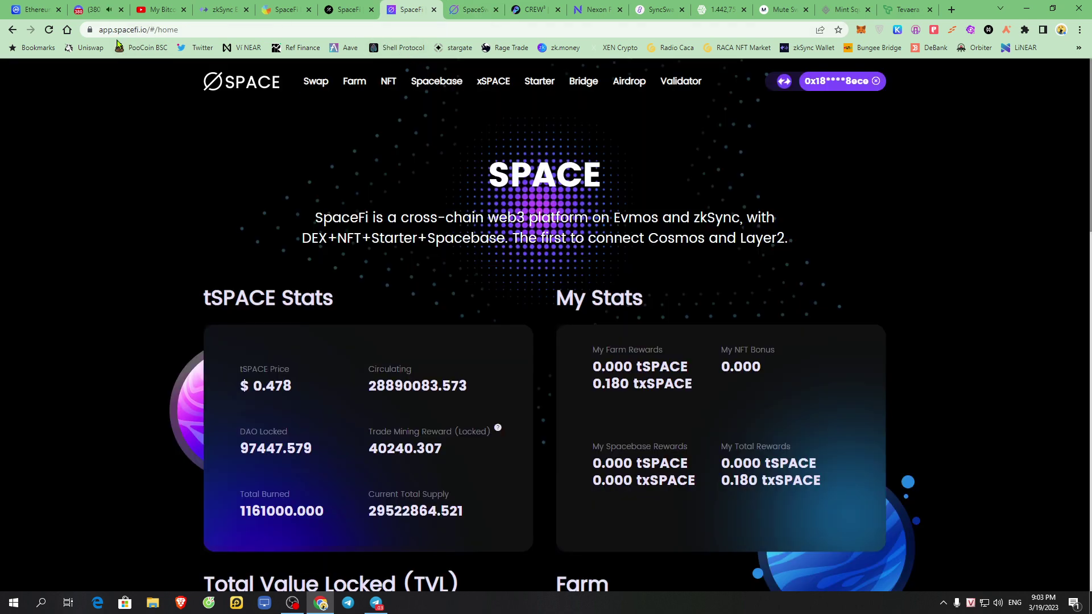
click(356, 84)
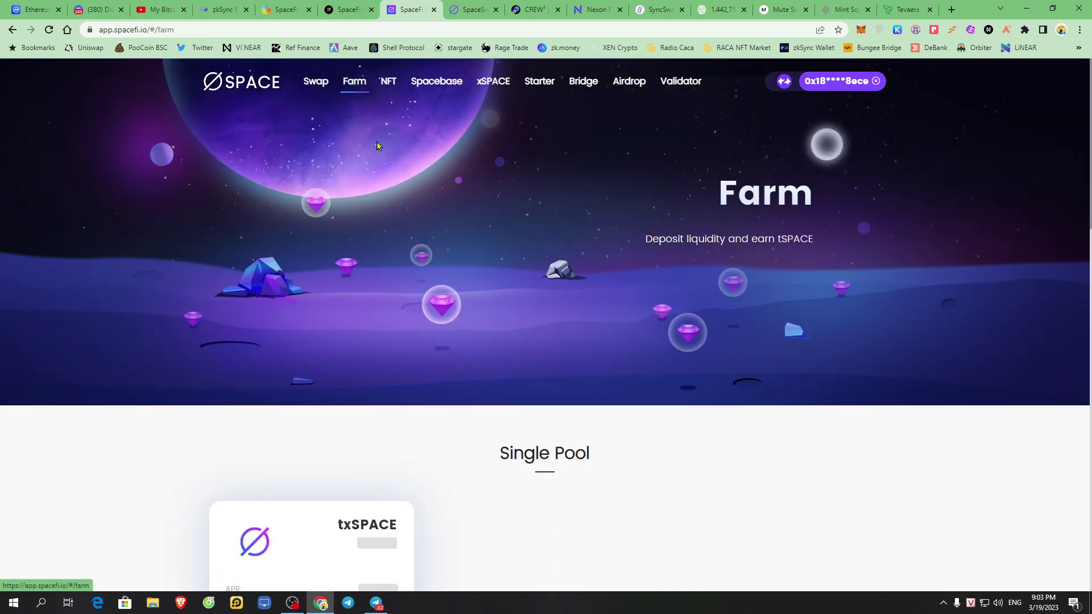
scroll(462, 309, down, 9)
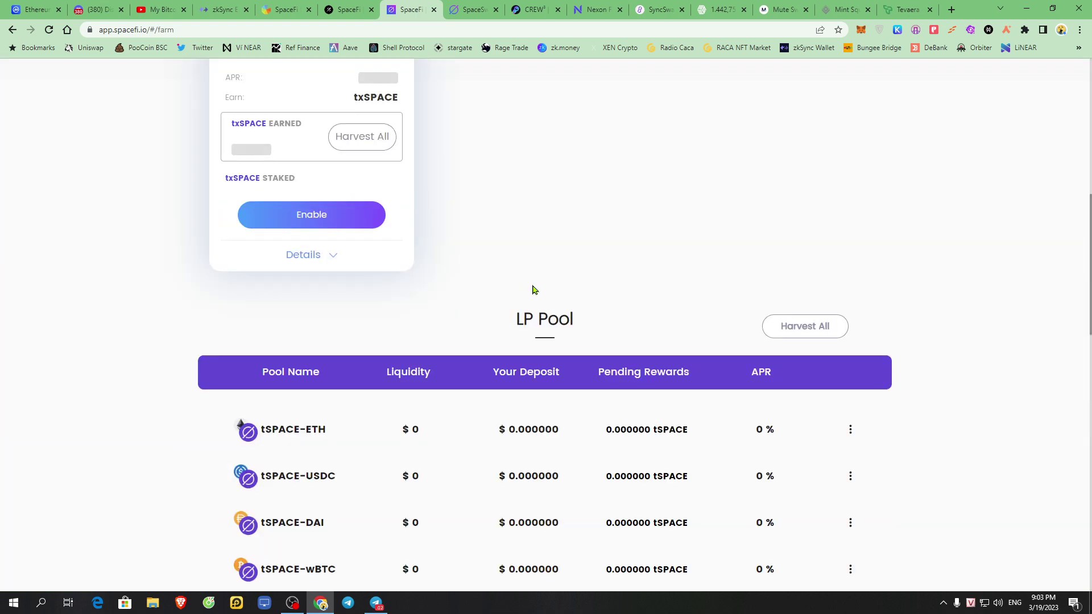
scroll(546, 251, down, 3)
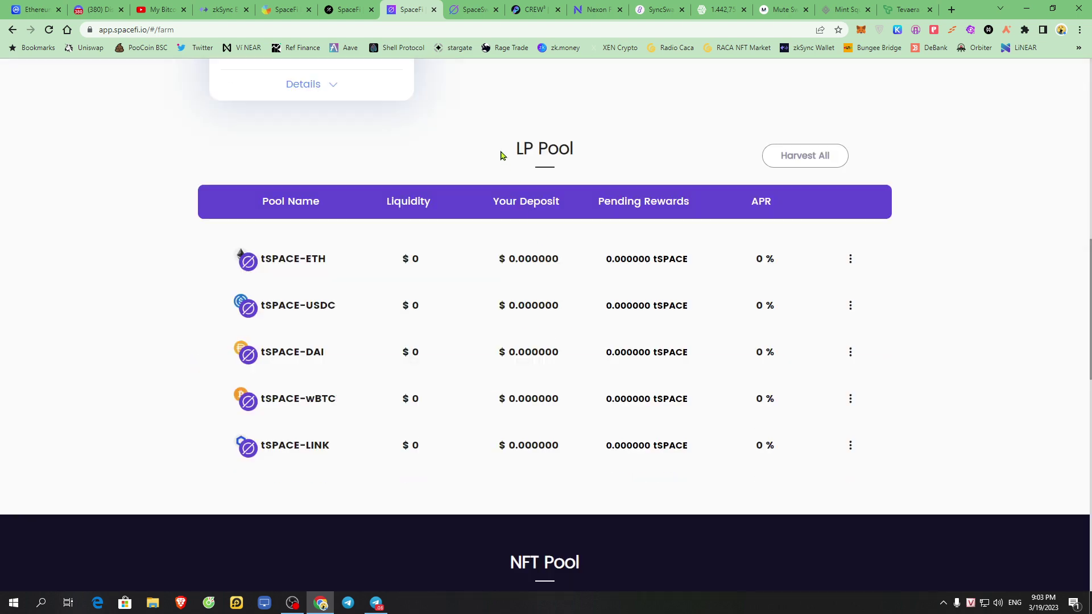
drag(501, 155, 574, 149)
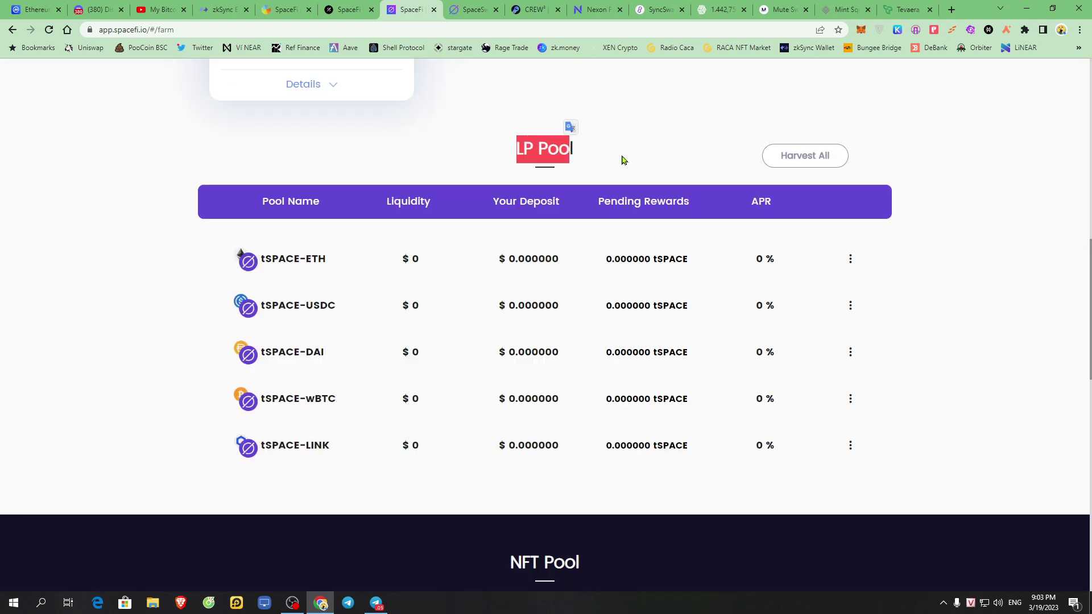
click(623, 160)
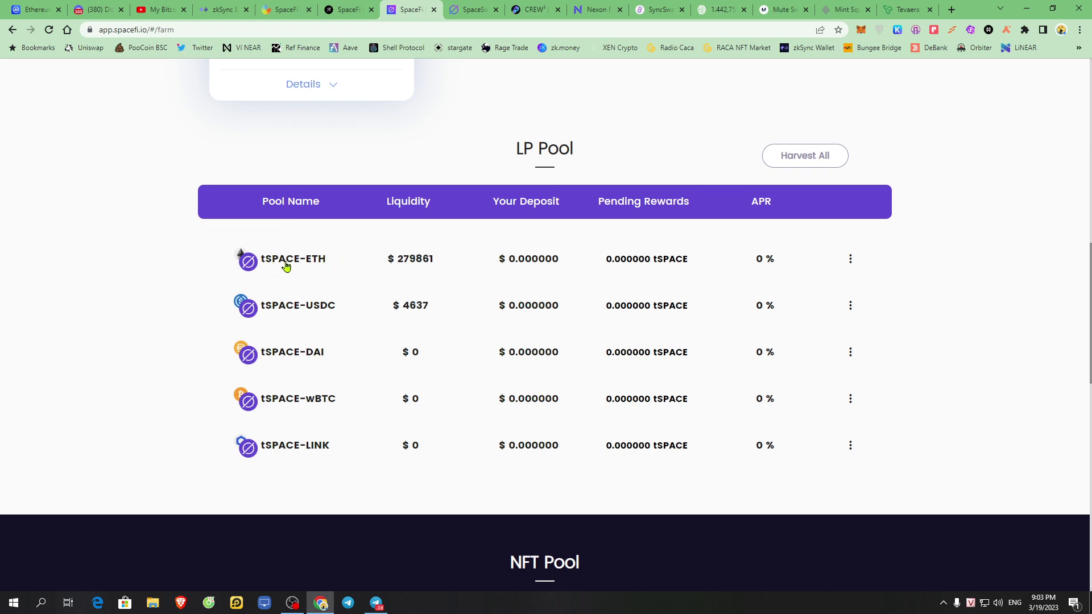
click(414, 273)
scroll(531, 317, down, 3)
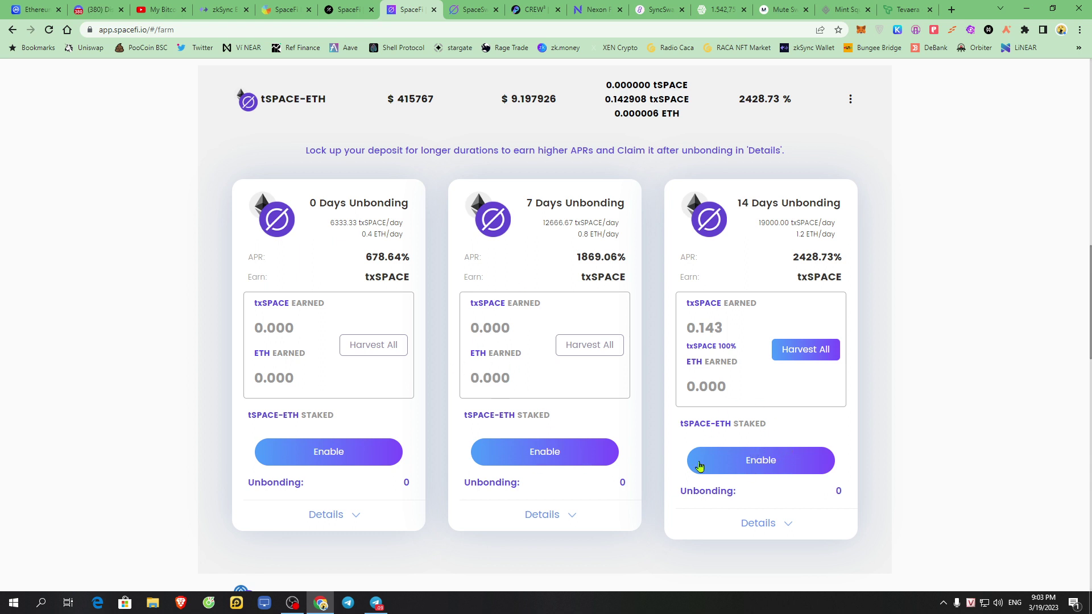
- Enable staking for the 14 Days Unbonding pool and approve the maximum SLP spending cap of 0.071866310993130223 in MetaMask
click(769, 462)
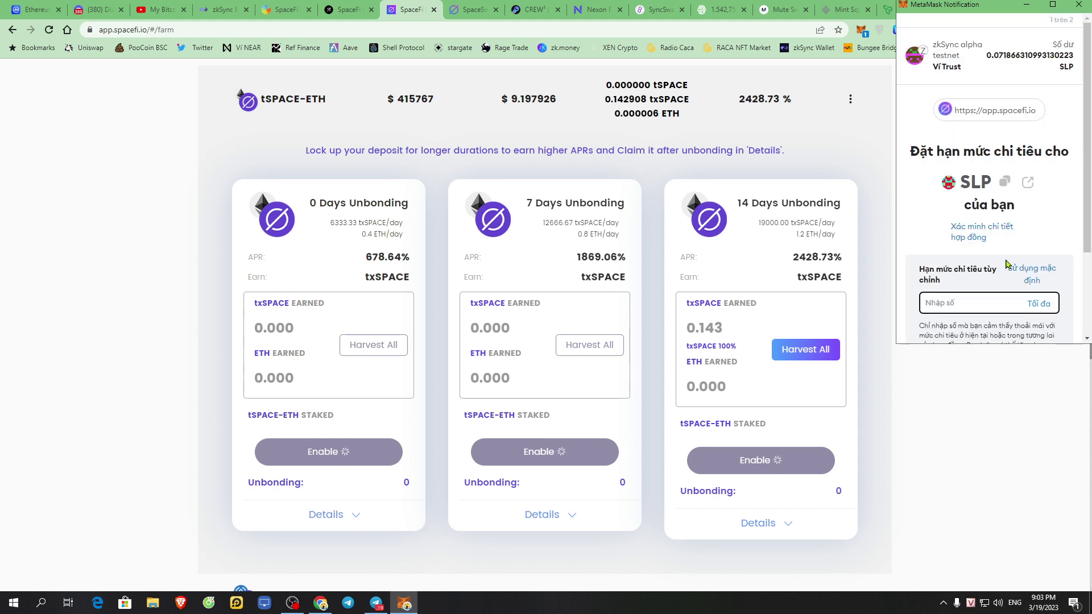
scroll(1006, 265, down, 3)
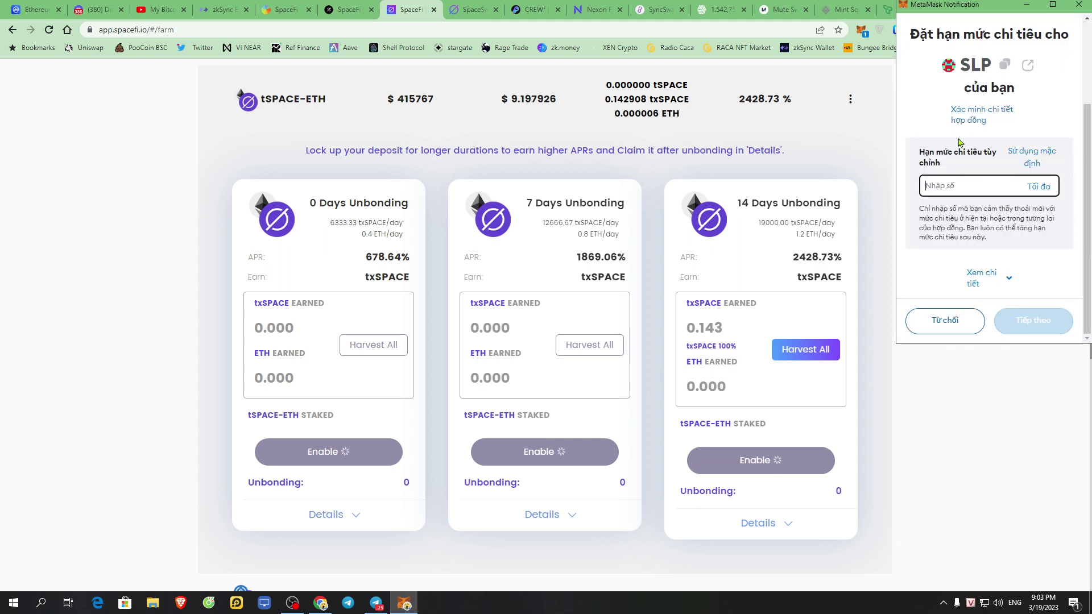
click(997, 190)
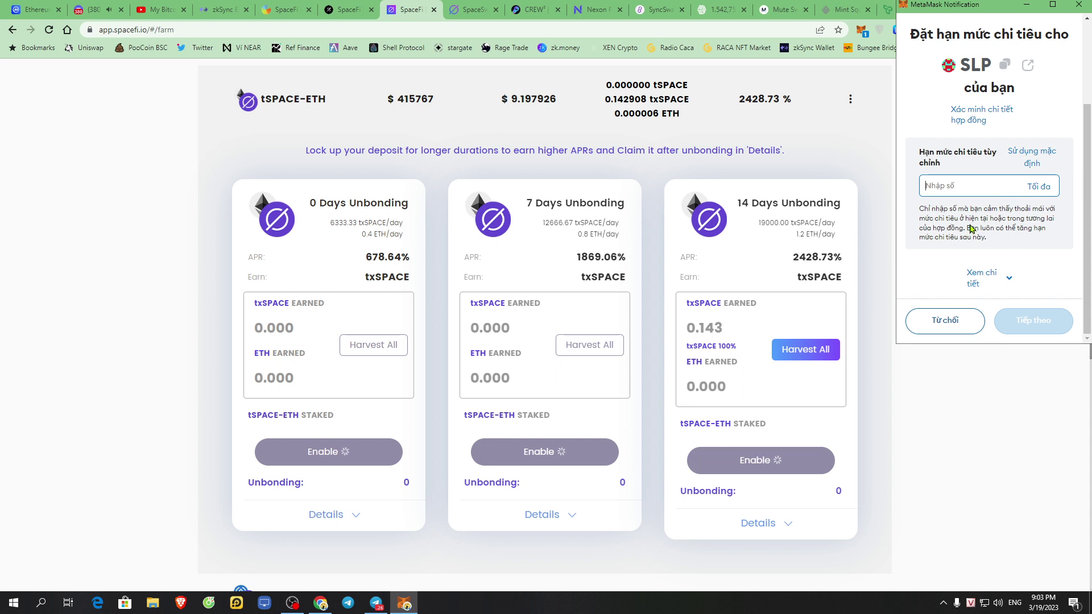
click(1038, 187)
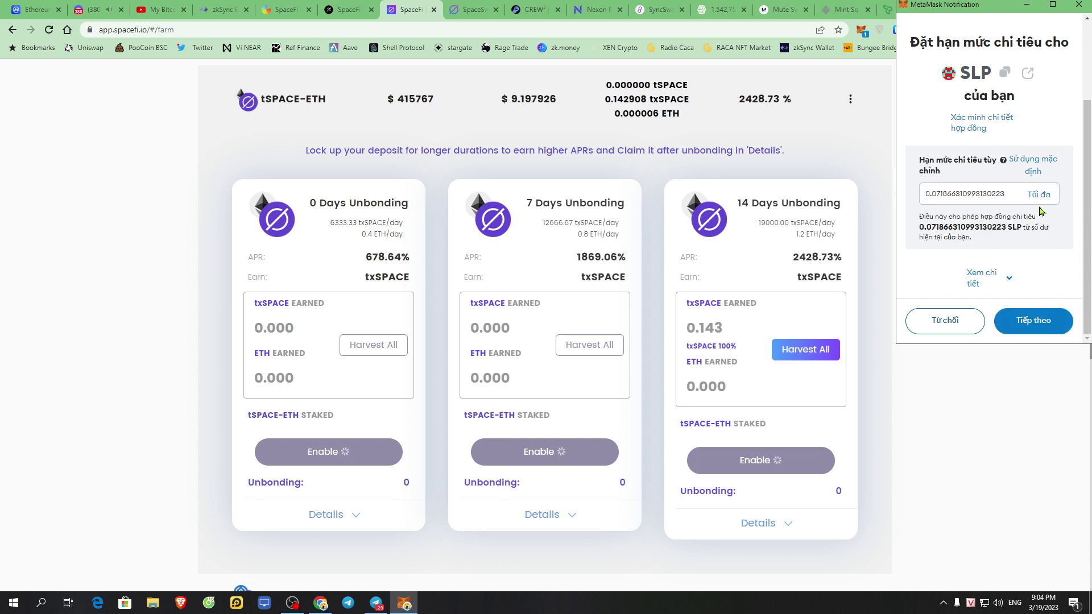
drag(1015, 191, 929, 196)
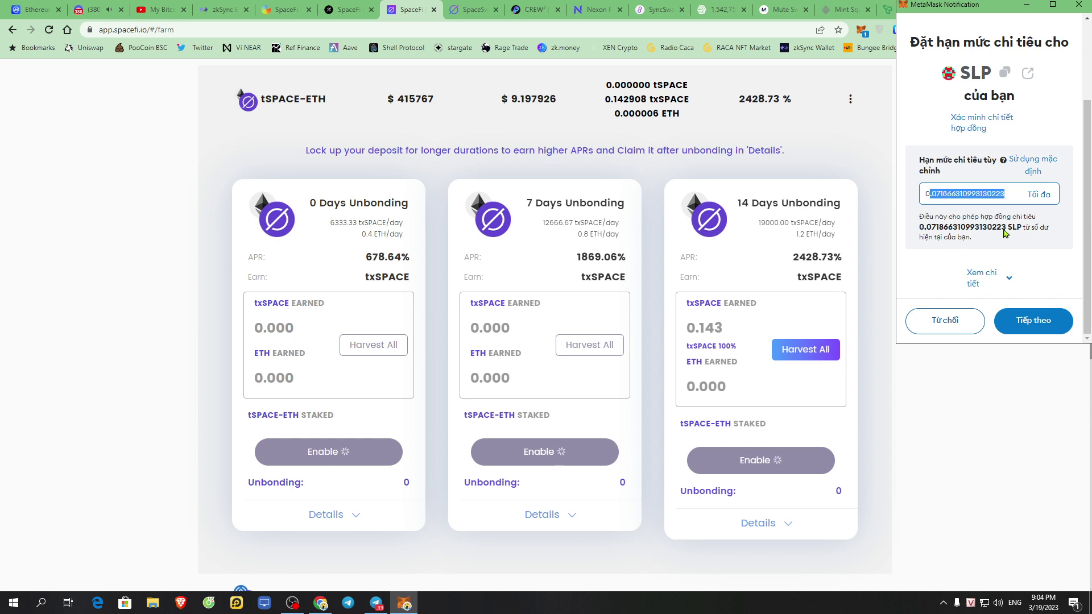
click(1032, 321)
scroll(1051, 239, down, 1)
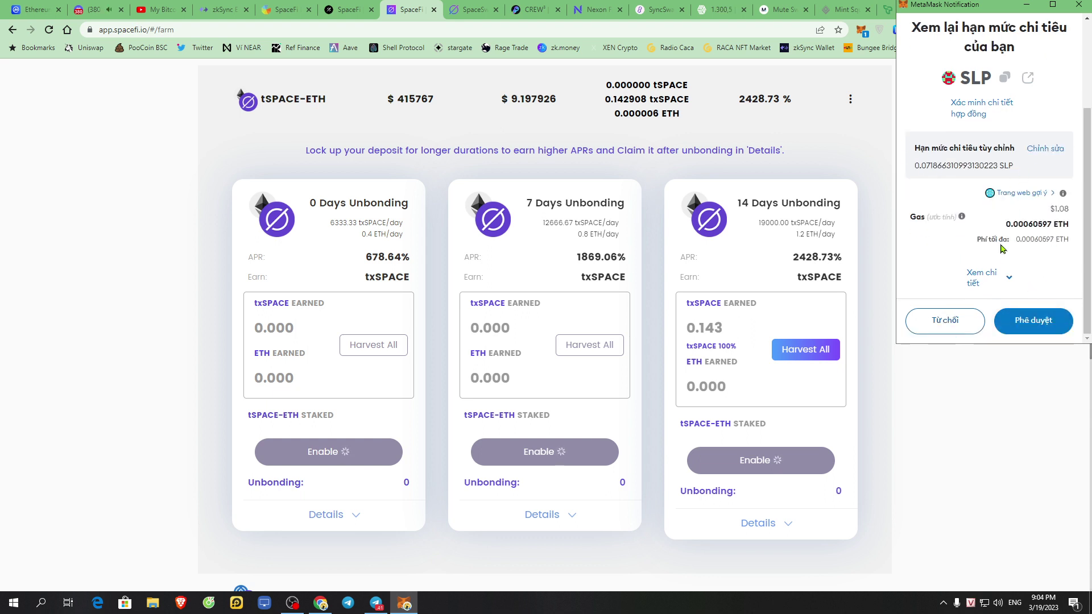
click(996, 273)
scroll(1003, 276, down, 1)
click(1033, 320)
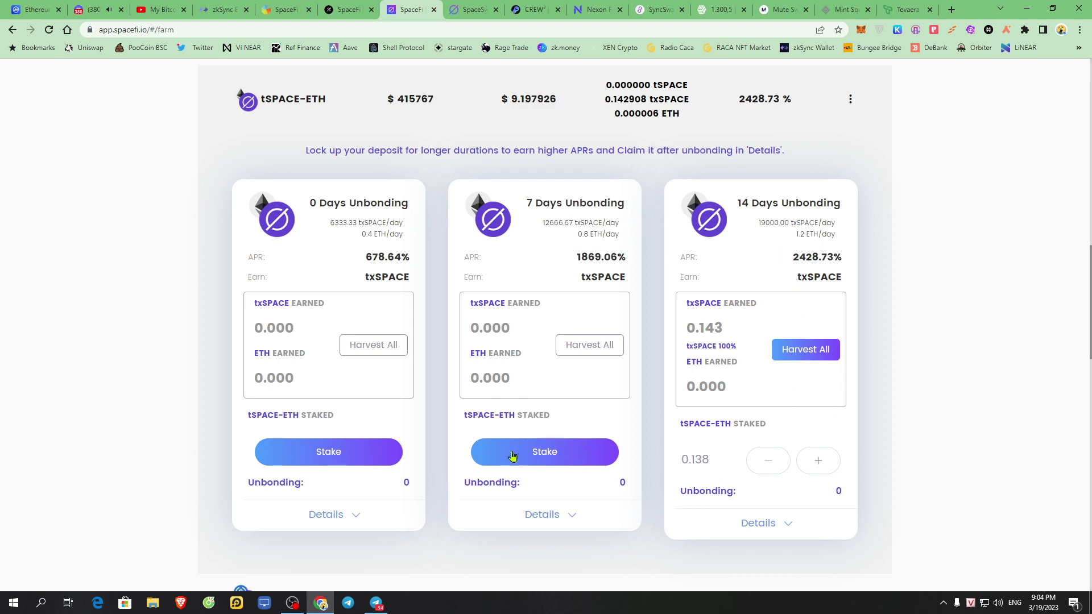
- Start increasing the 14 Days Unbonding deposit, accept the reward harvest, and set the amount to the maximum 0.071866310993130223 tSPACE-ETH
click(560, 458)
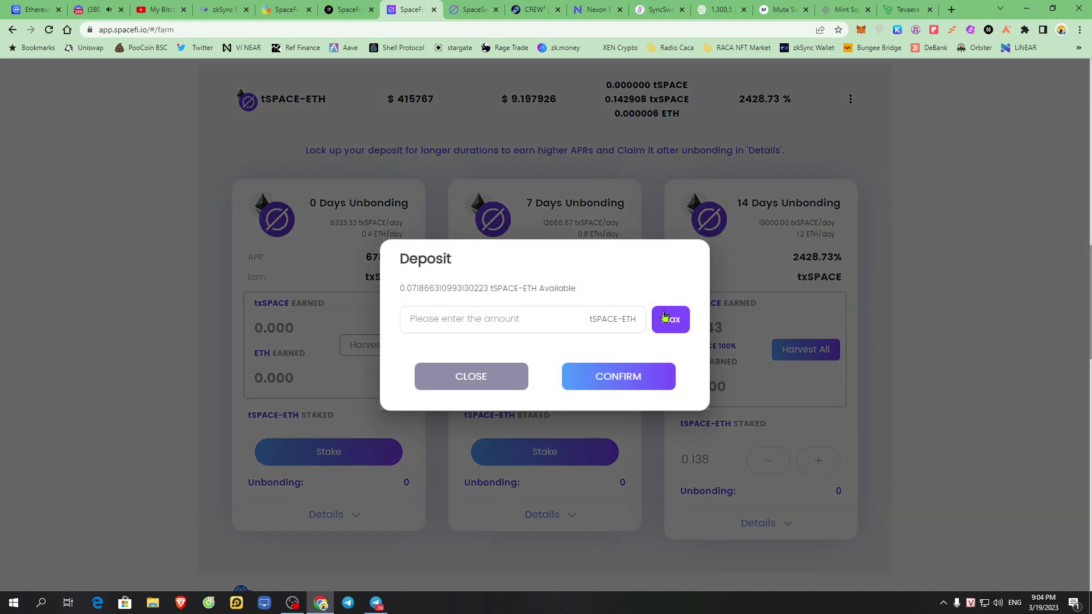
click(473, 382)
click(817, 460)
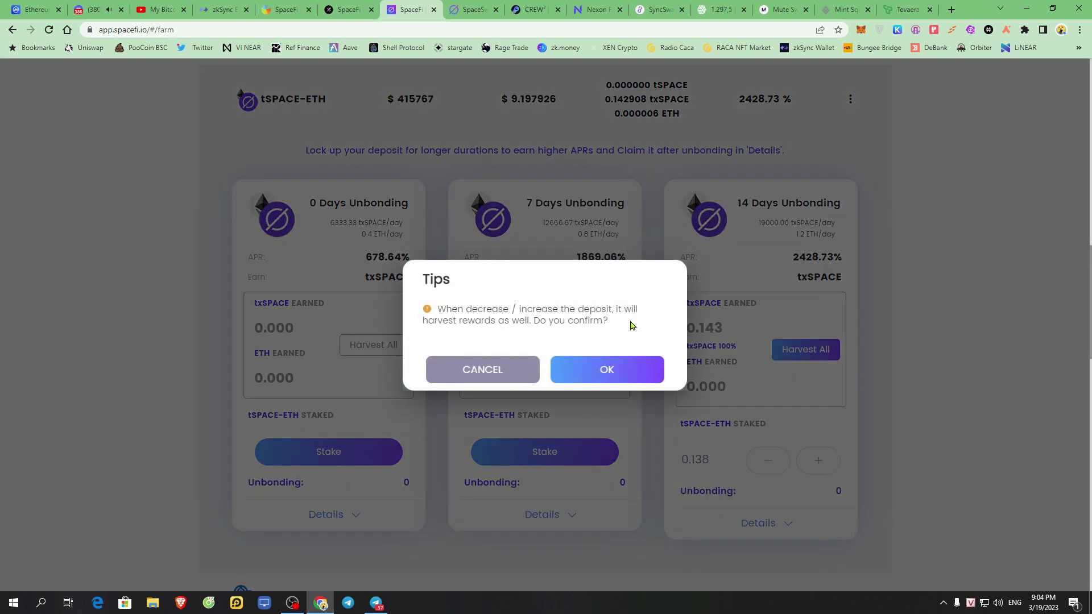
click(620, 378)
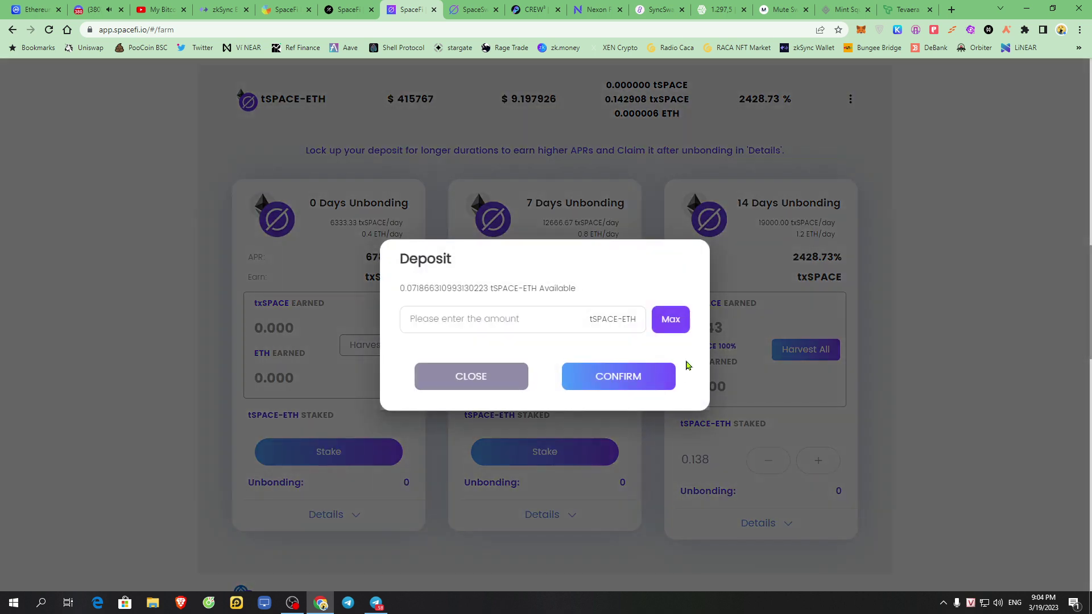
click(670, 320)
drag(400, 291, 585, 292)
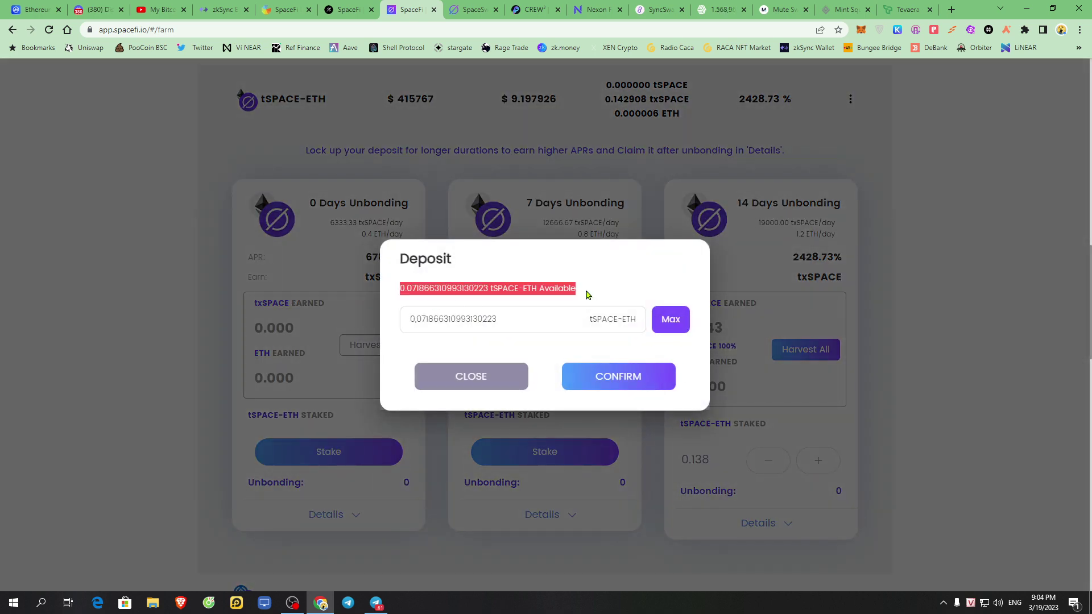
click(586, 323)
double_click(537, 318)
click(663, 325)
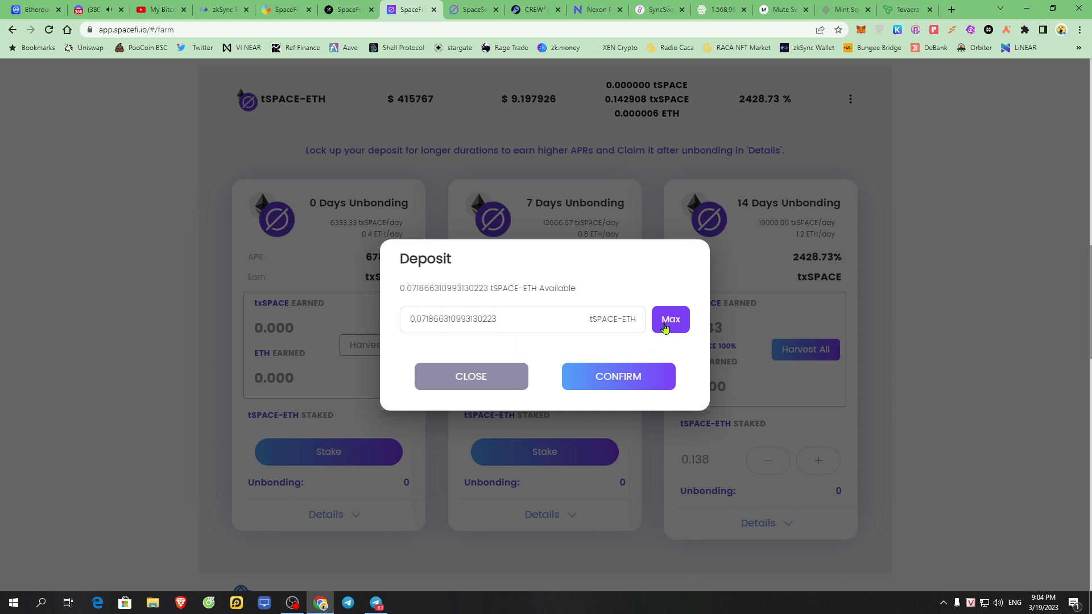
- Submit the tSPACE-ETH deposit, confirm its transaction in MetaMask, and dismiss the success dialog
click(617, 382)
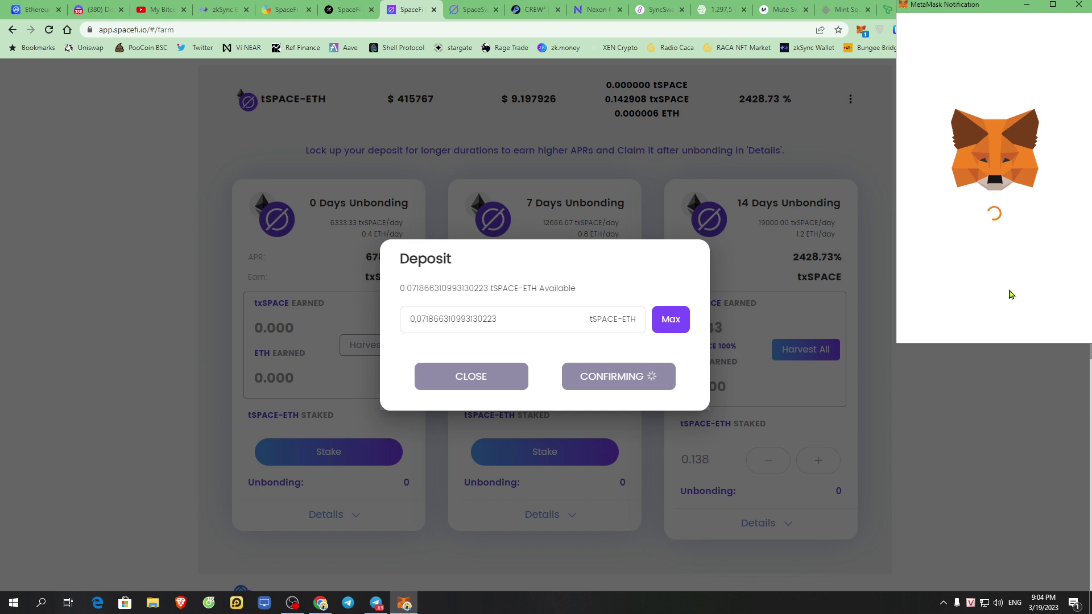
scroll(1016, 296, down, 1)
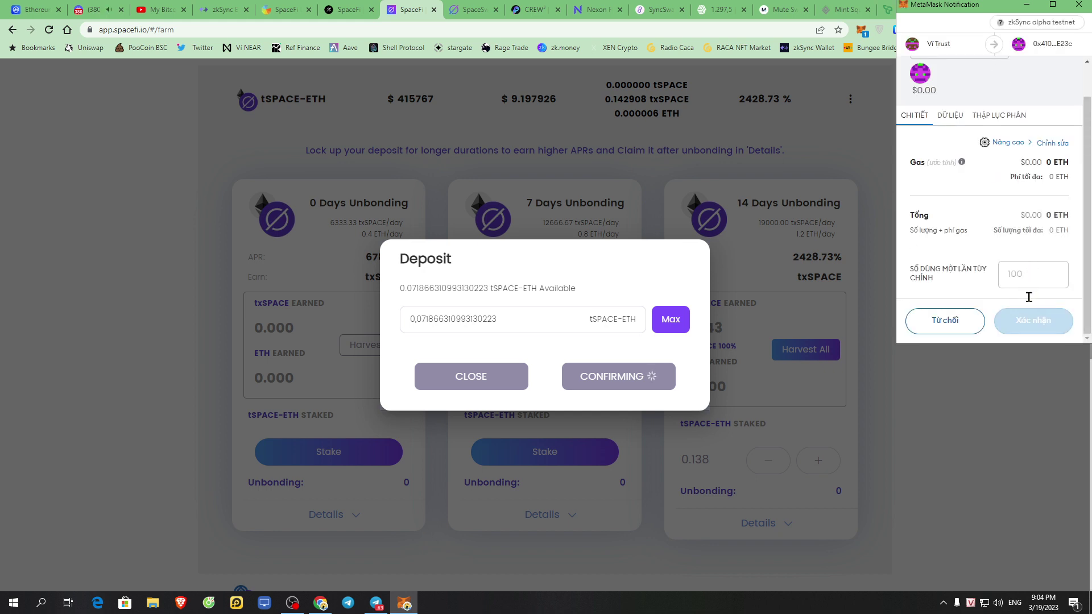
scroll(1033, 306, down, 1)
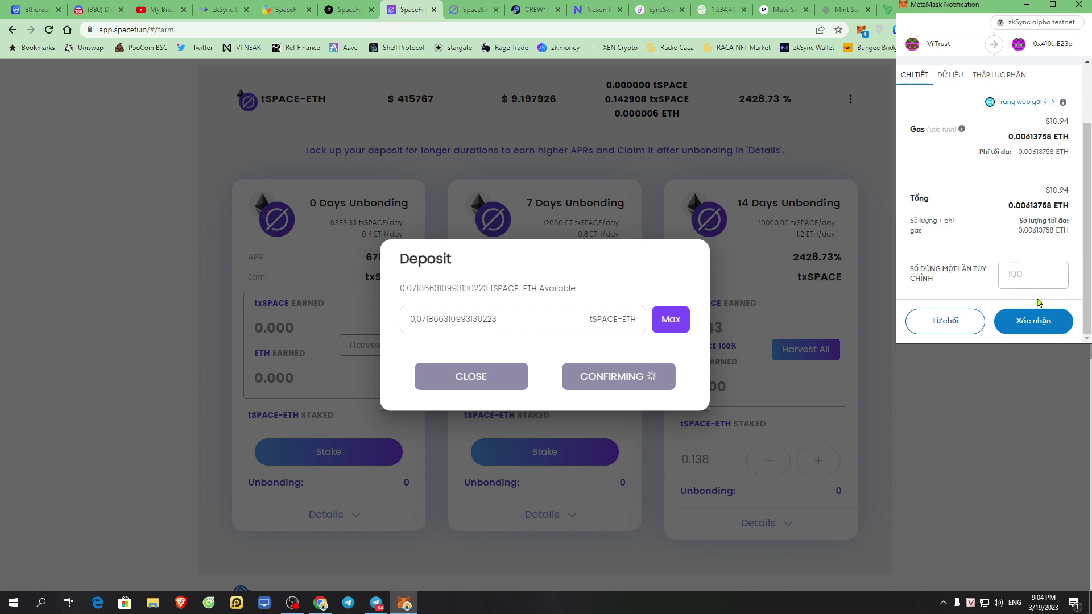
click(1031, 314)
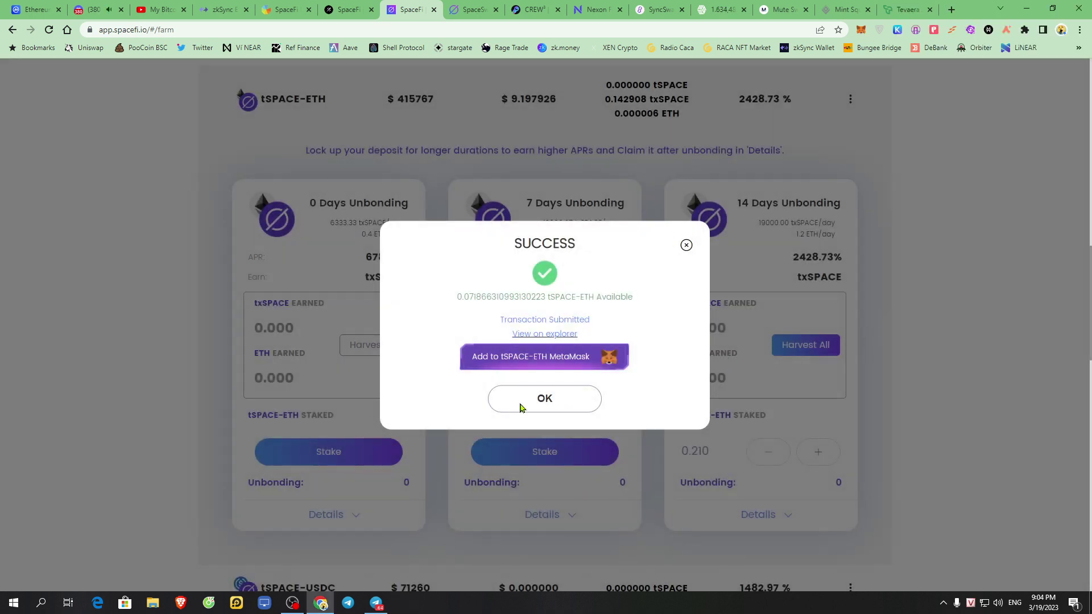
click(544, 399)
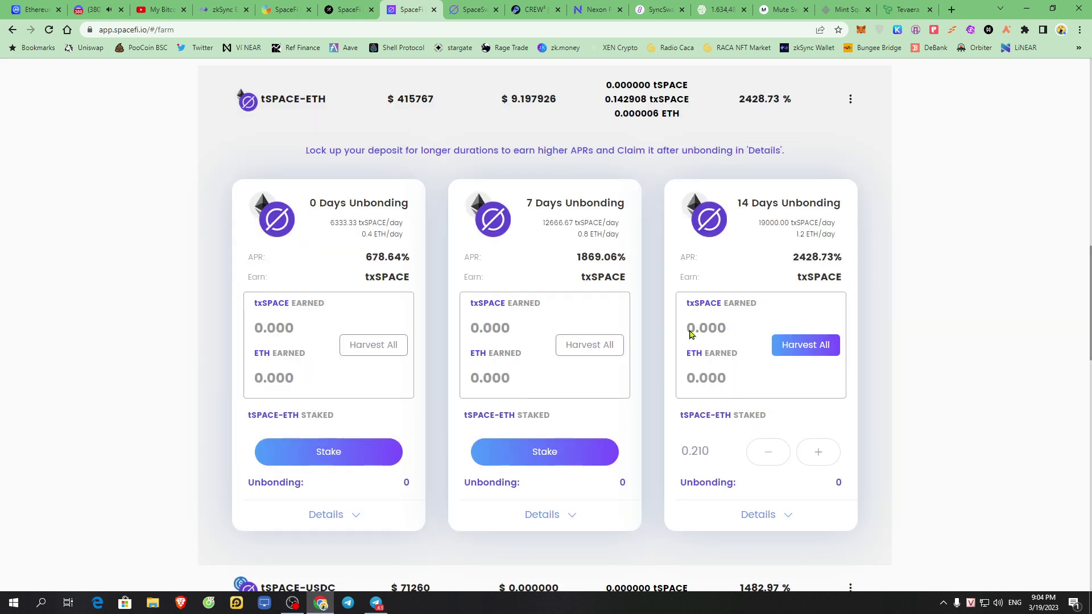
- Examine the txSPACE and ETH rewards of the 14 Days Unbonding pool and look over the other farm pools
drag(689, 334, 726, 357)
click(700, 355)
drag(688, 307, 761, 310)
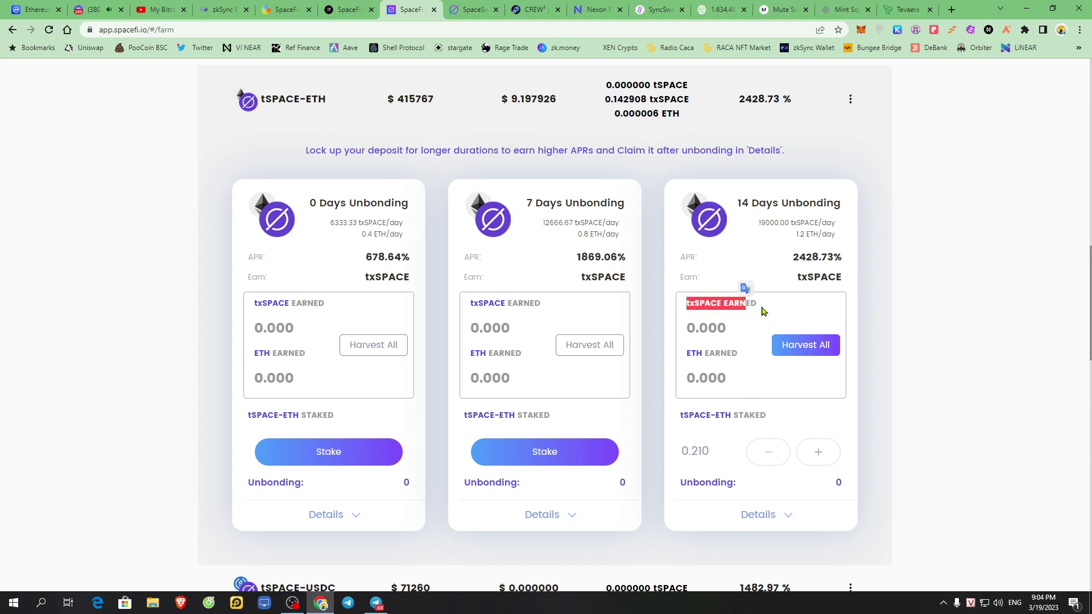
click(721, 353)
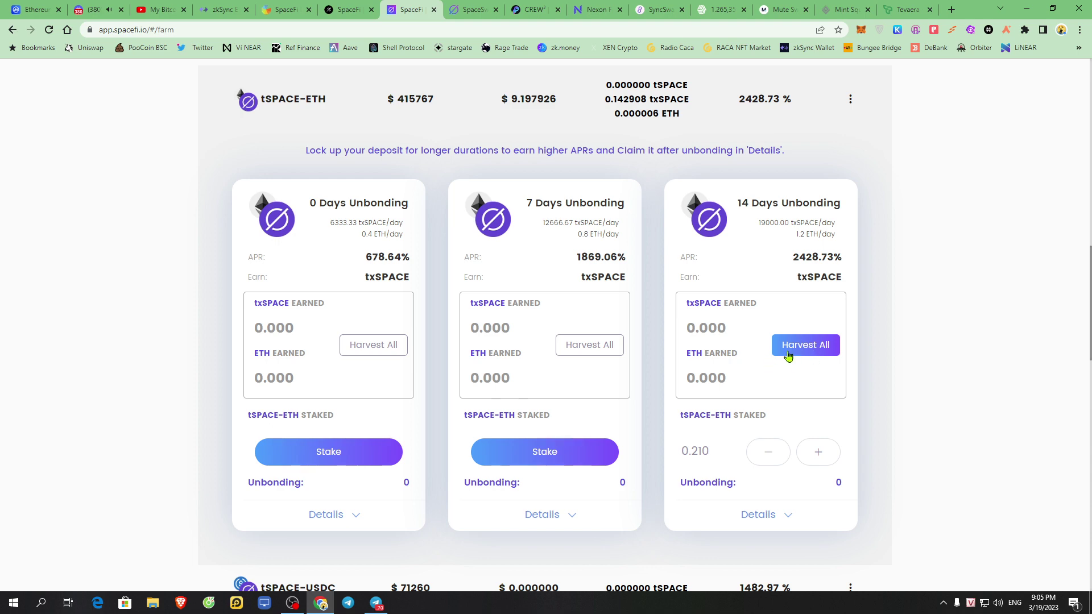
scroll(733, 385, down, 5)
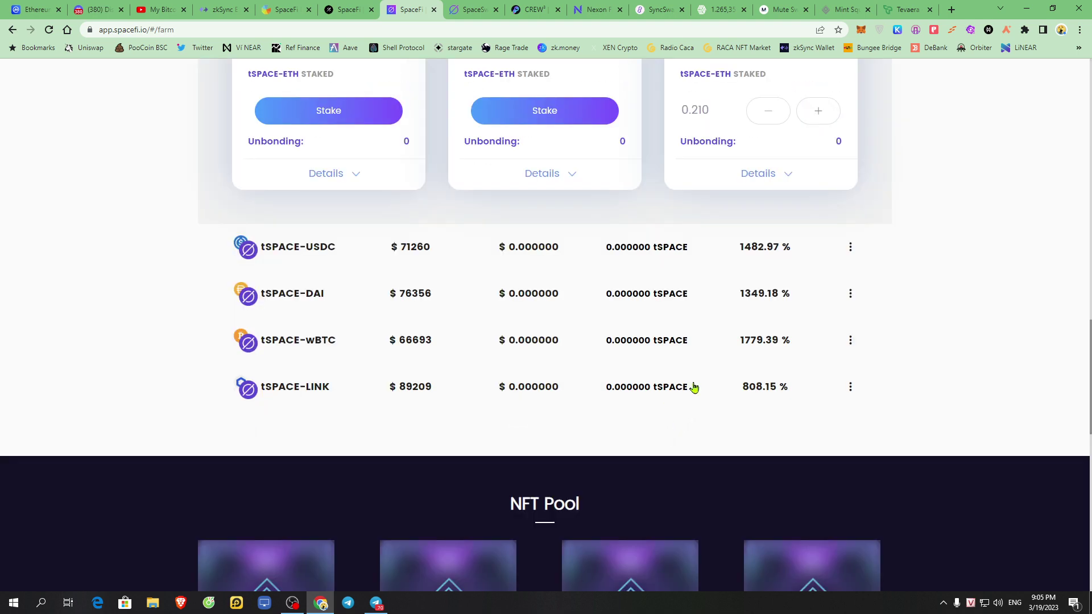
scroll(672, 370, up, 20)
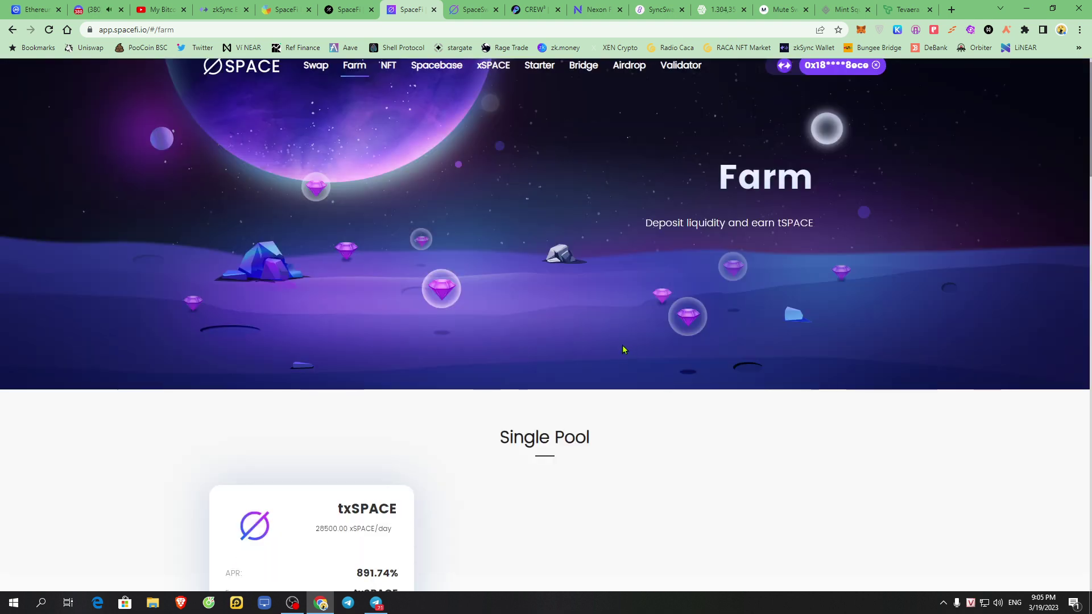
scroll(622, 346, down, 6)
scroll(428, 287, up, 6)
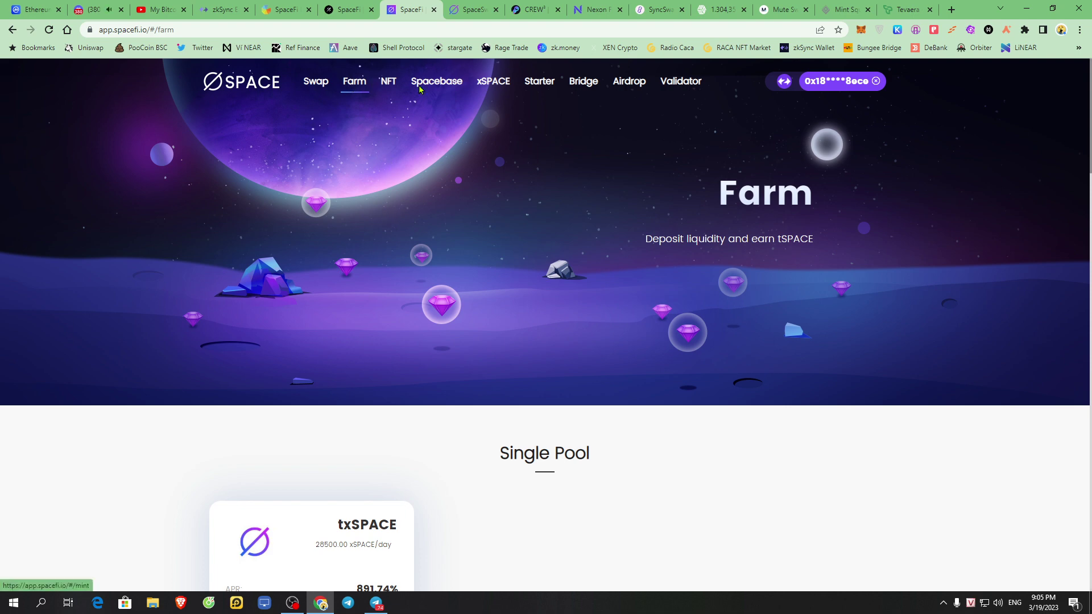
- View the xSPACE page's txSPACE balances and conversion section, and check the tSPACE balance on the Add Liquidity page
click(496, 91)
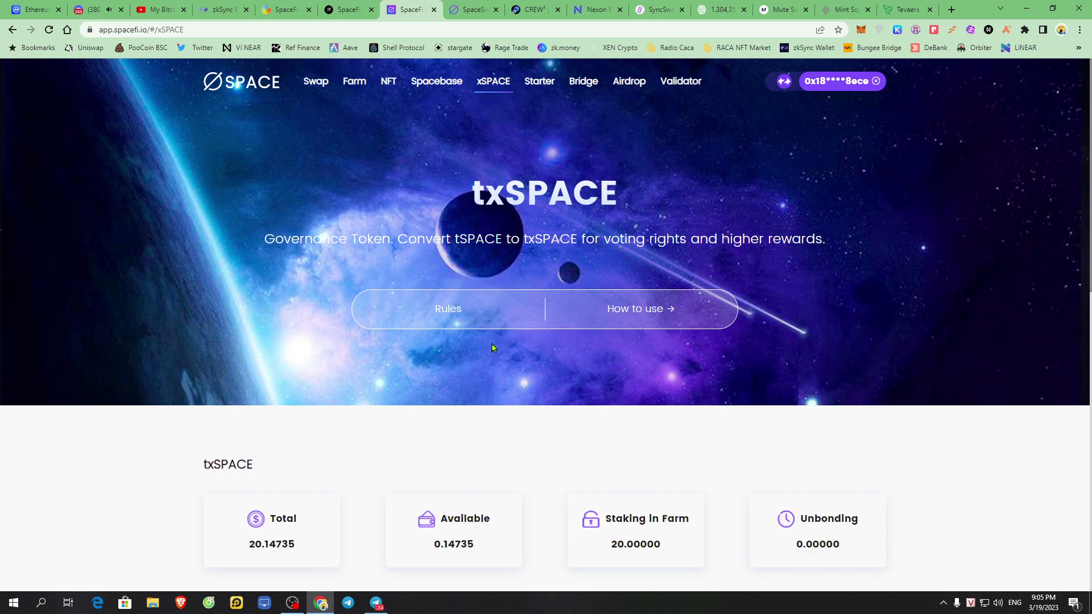
scroll(492, 347, down, 6)
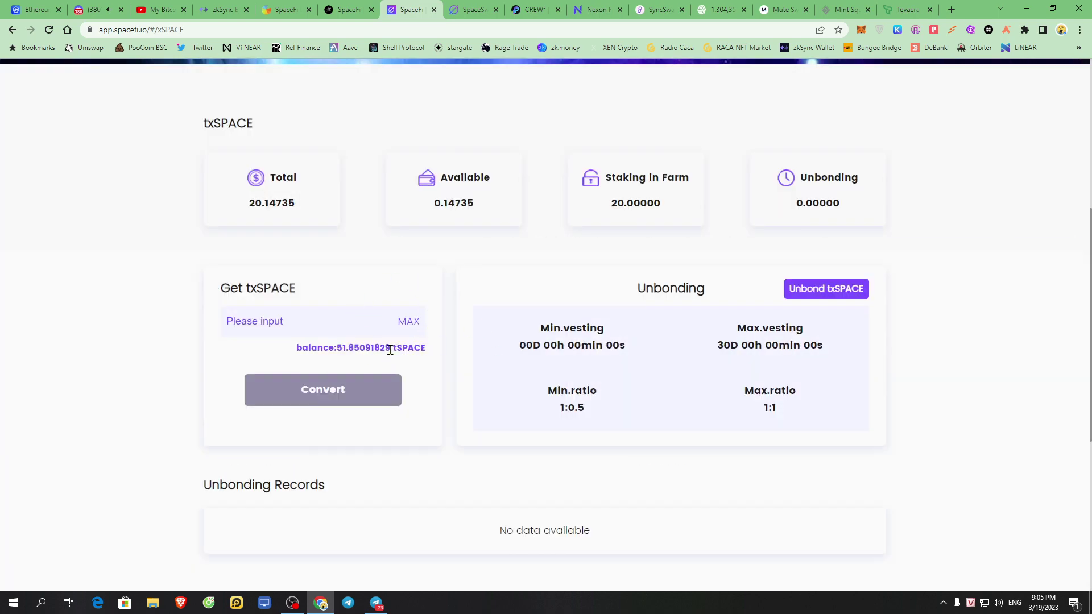
click(472, 9)
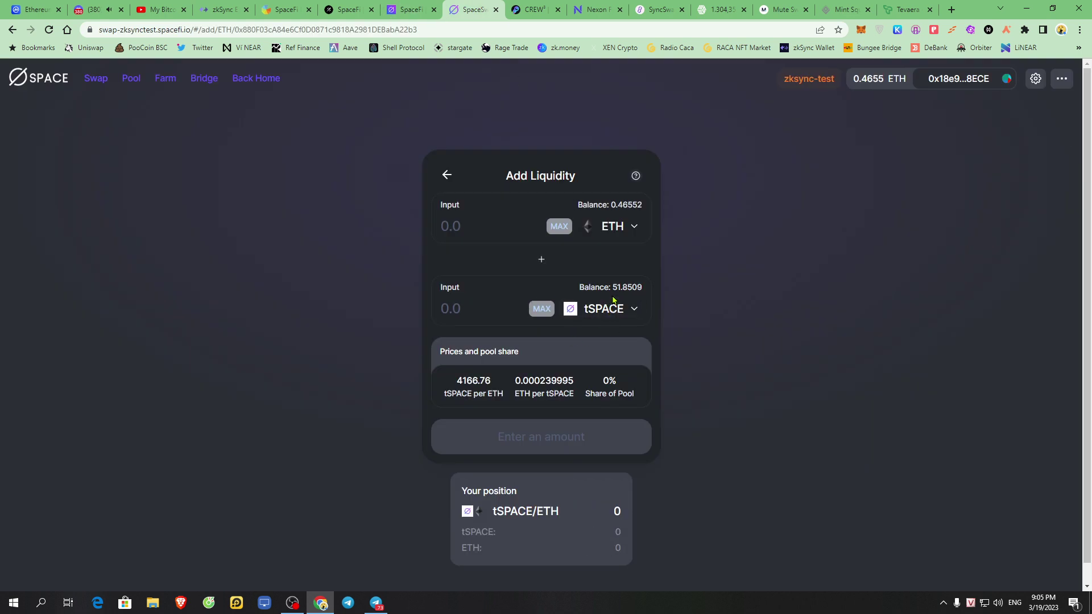
click(422, 6)
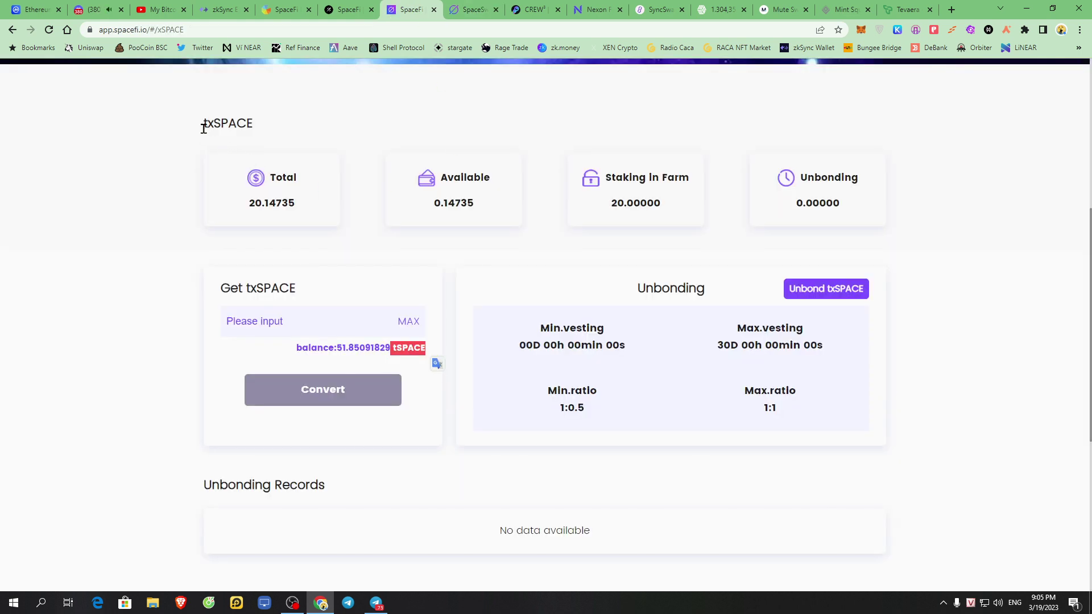
drag(204, 128, 263, 131)
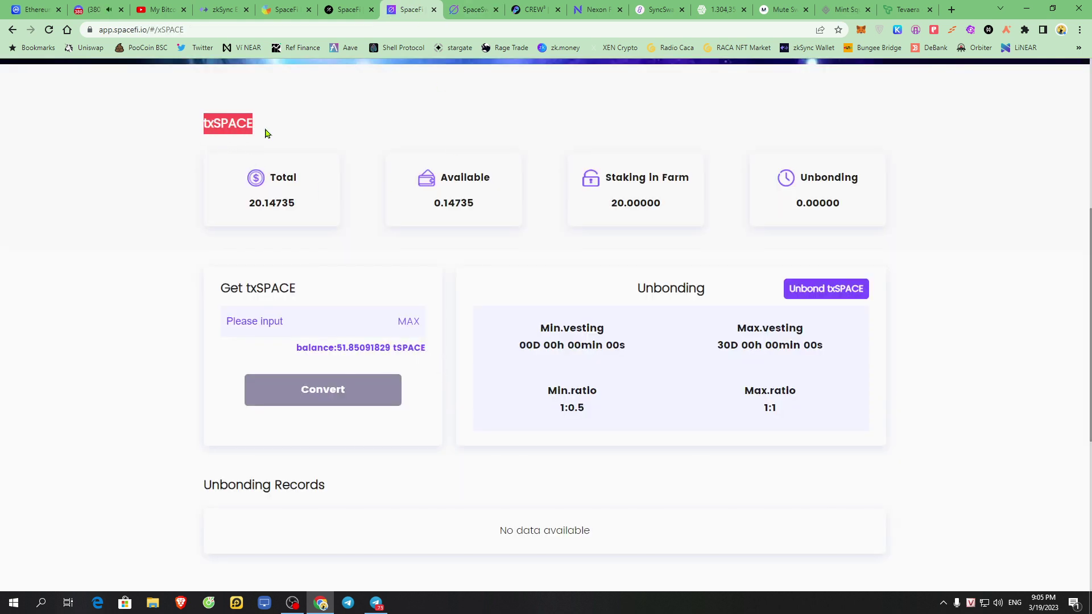
click(366, 145)
scroll(392, 242, up, 6)
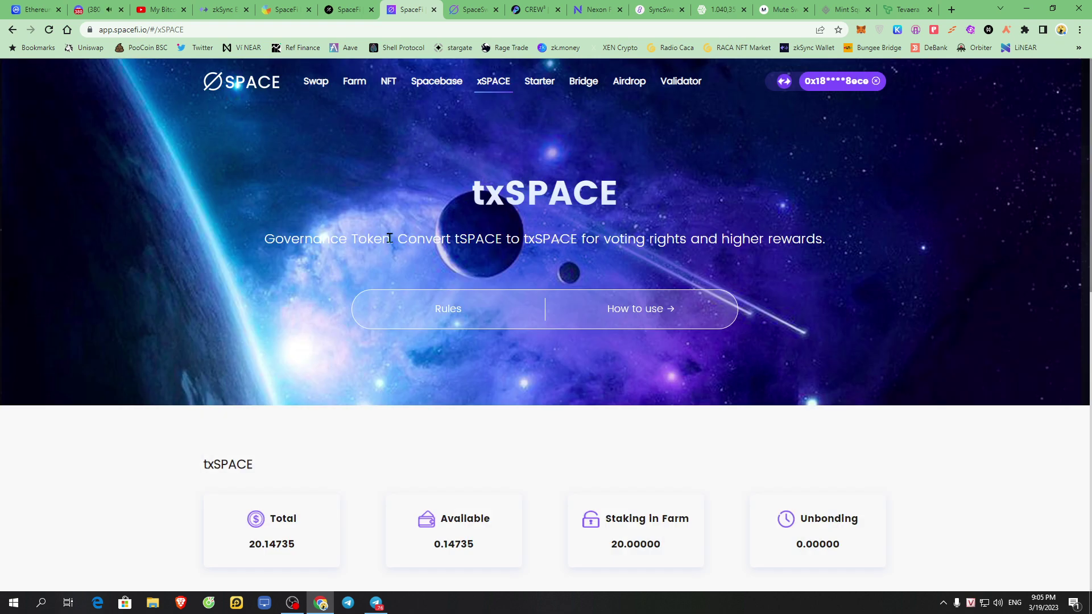
- Enter 5 tSPACE as the amount for getting txSPACE and submit the conversion
scroll(377, 352, down, 3)
scroll(376, 352, down, 3)
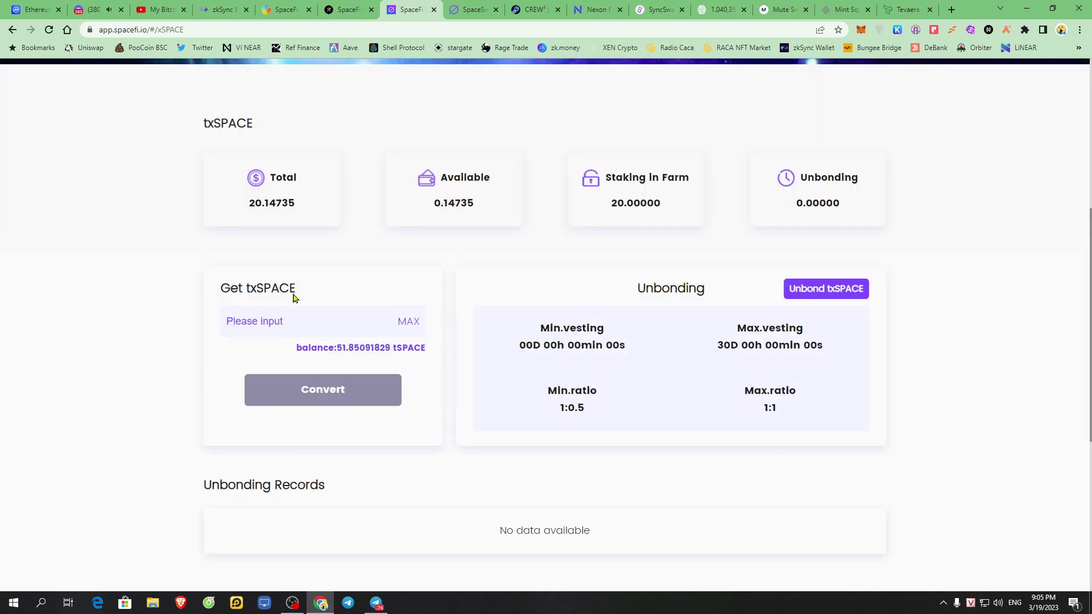
drag(213, 291, 270, 290)
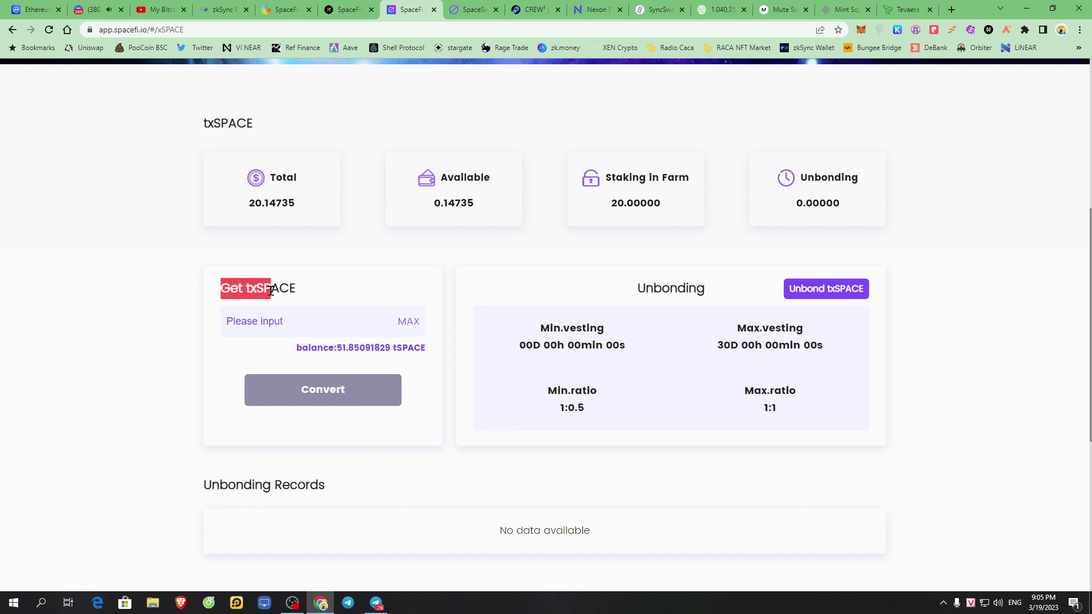
click(306, 322)
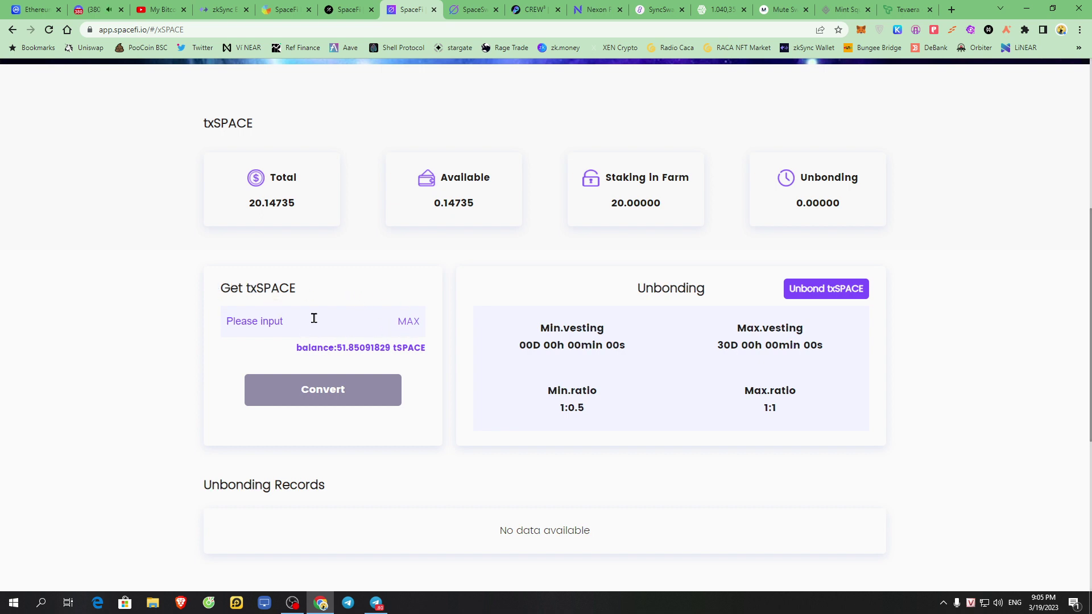
drag(295, 352, 438, 354)
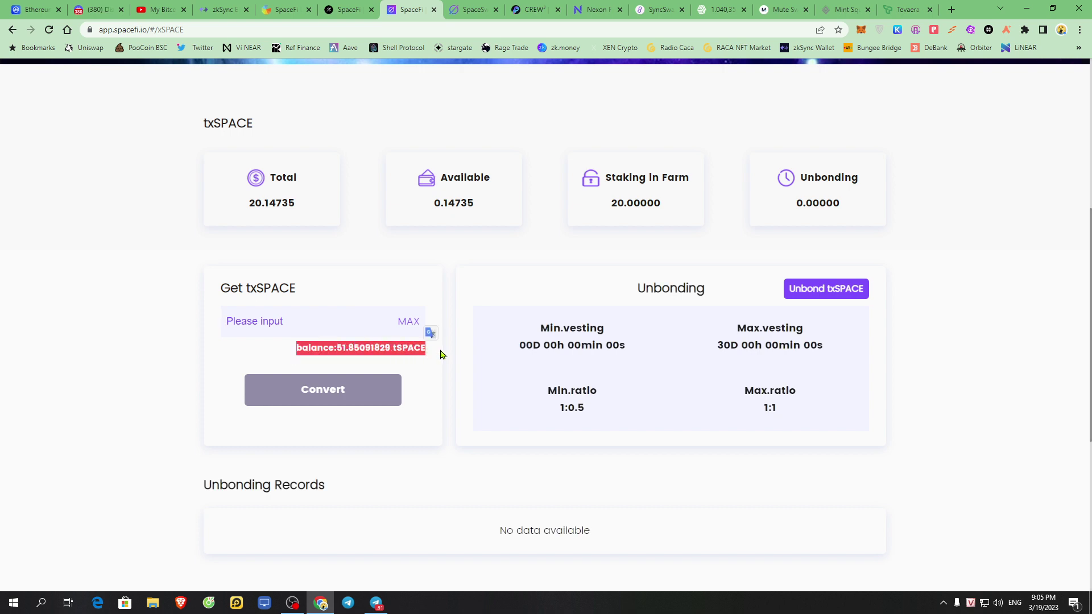
click(267, 336)
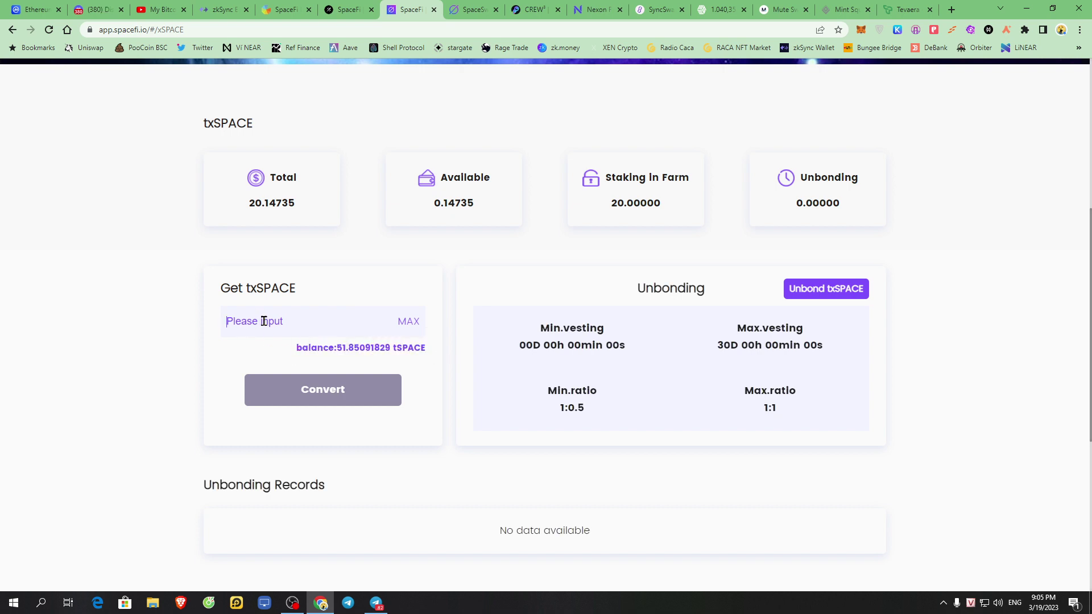
click(266, 322)
text(5)
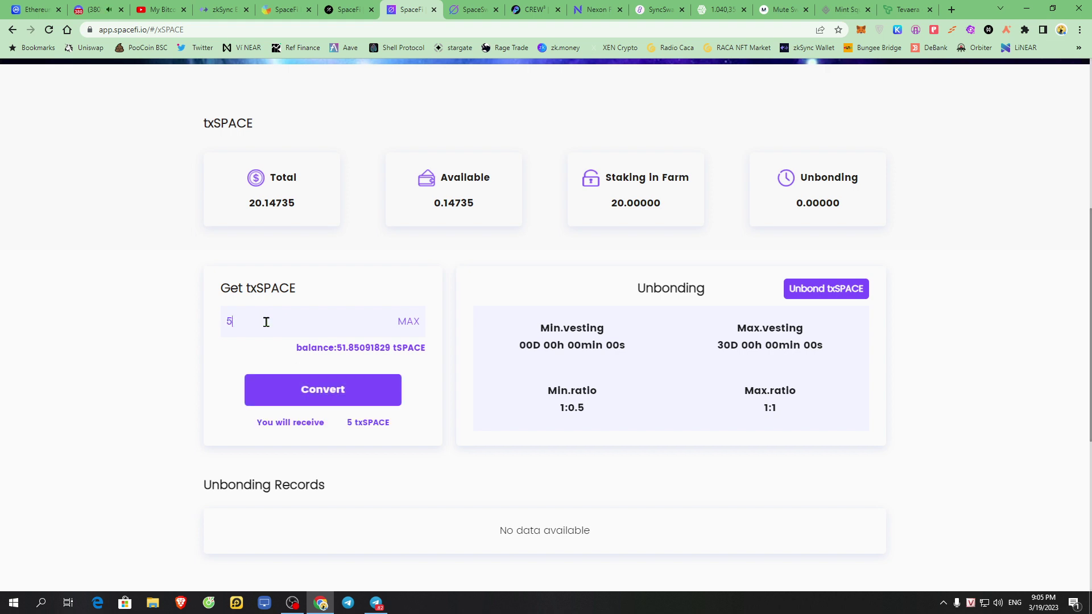
drag(243, 321, 217, 319)
click(333, 395)
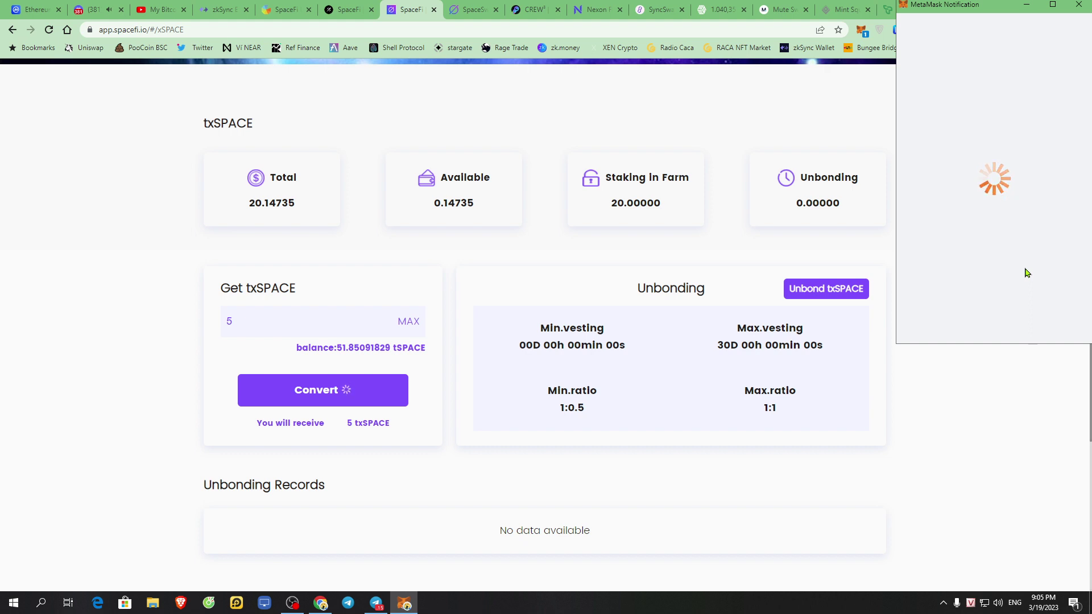
- Set a custom spending cap of 5 tSPACE in MetaMask and approve it
scroll(1034, 251, down, 2)
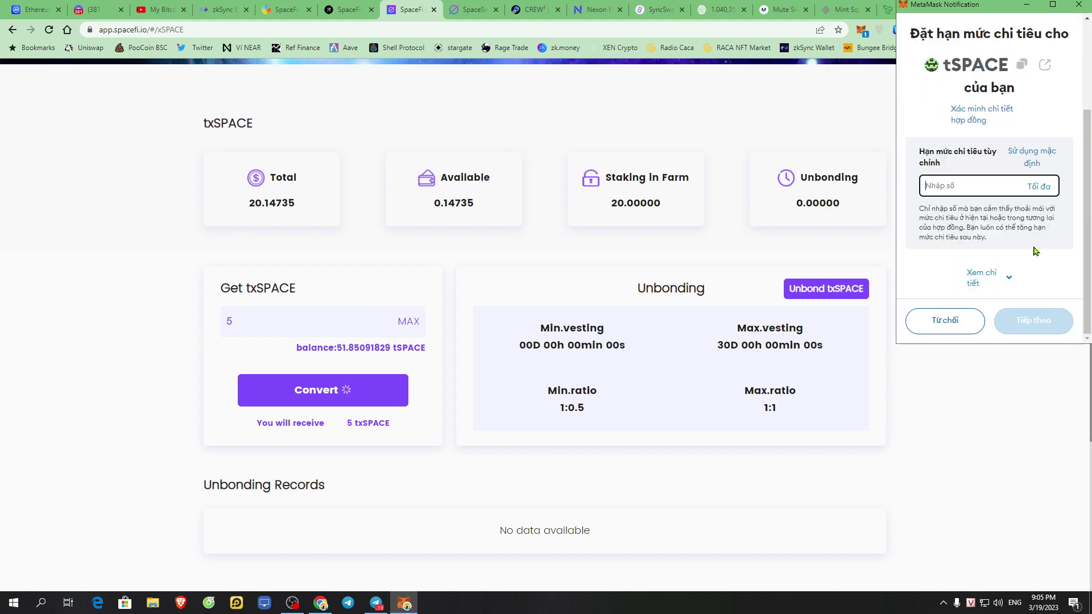
click(1038, 187)
double_click(972, 193)
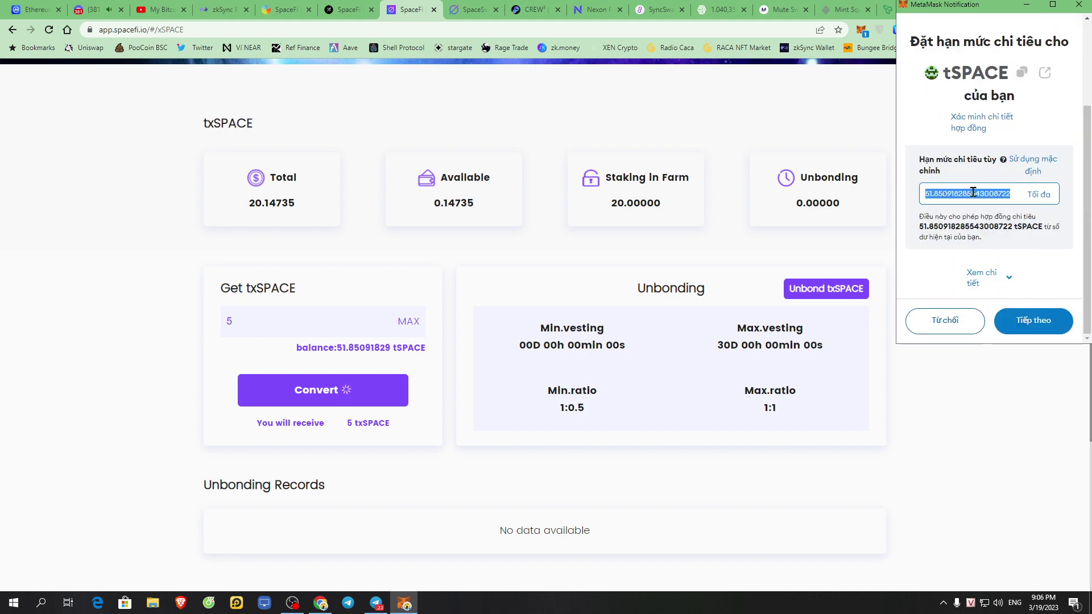
text(5)
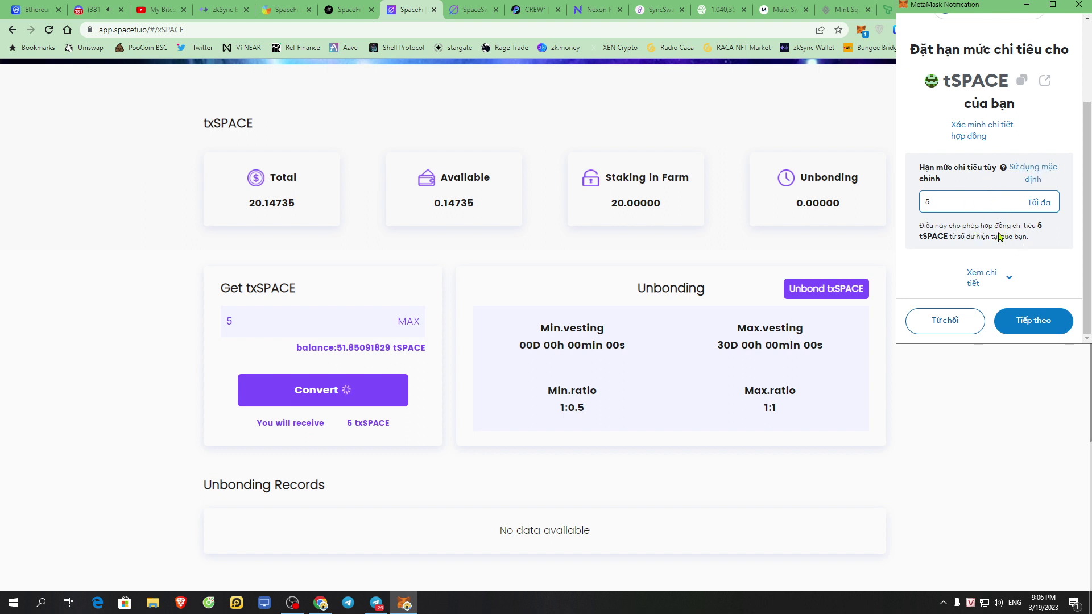
click(1026, 316)
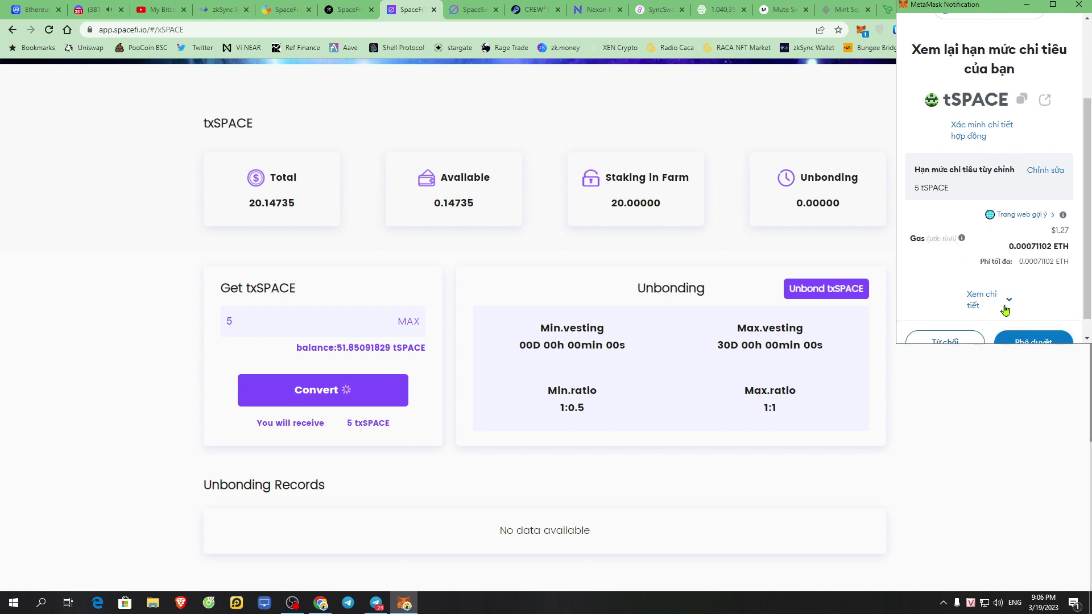
click(1030, 319)
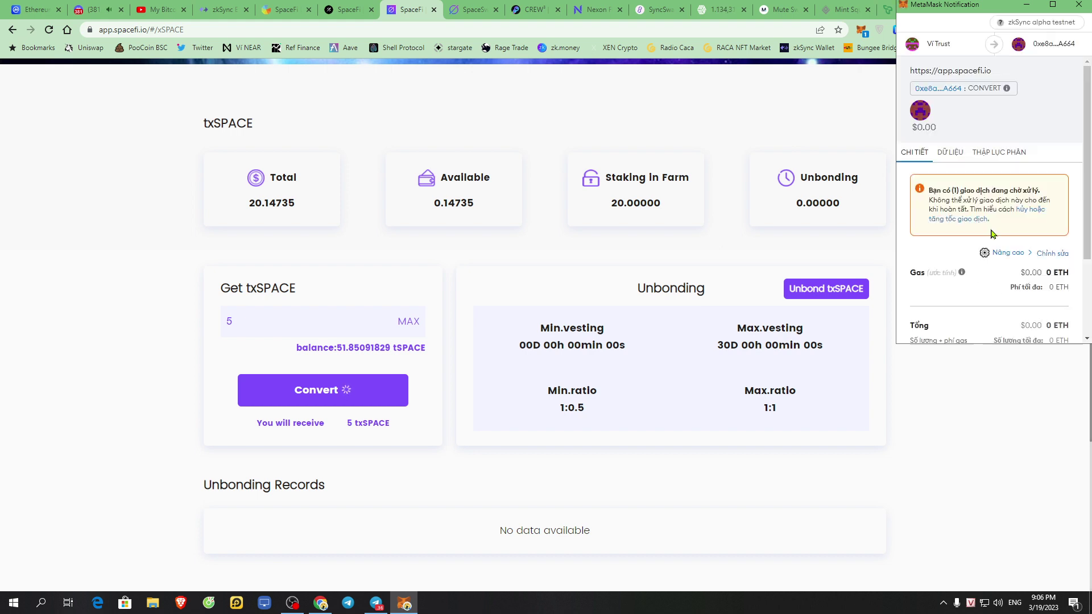
- Confirm the txSPACE conversion transaction in MetaMask, dismiss the success dialog, and check the total txSPACE balance
scroll(938, 262, down, 1)
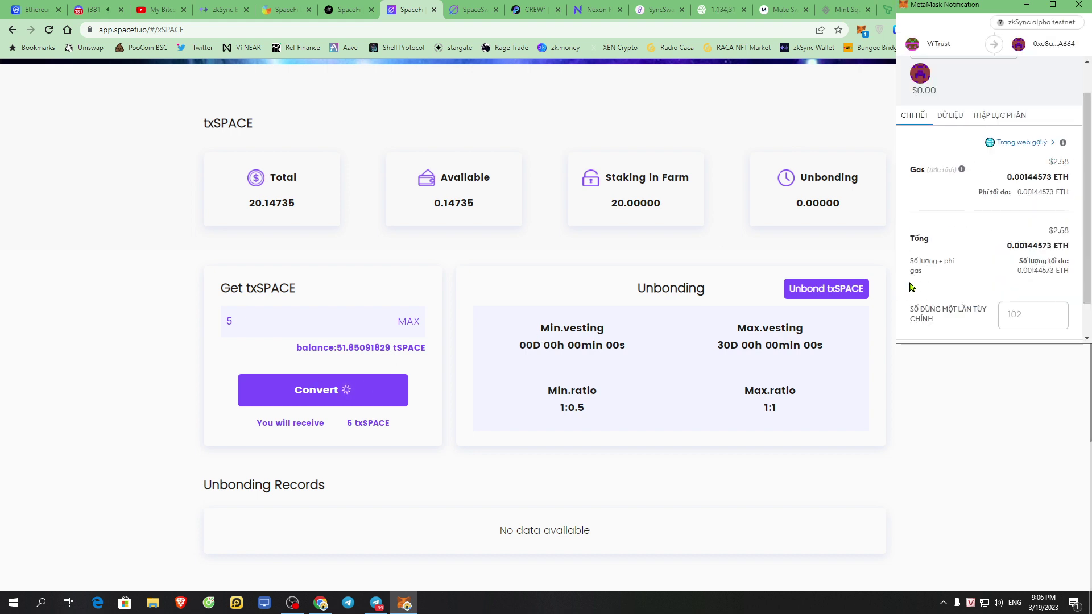
scroll(966, 281, down, 1)
click(1031, 319)
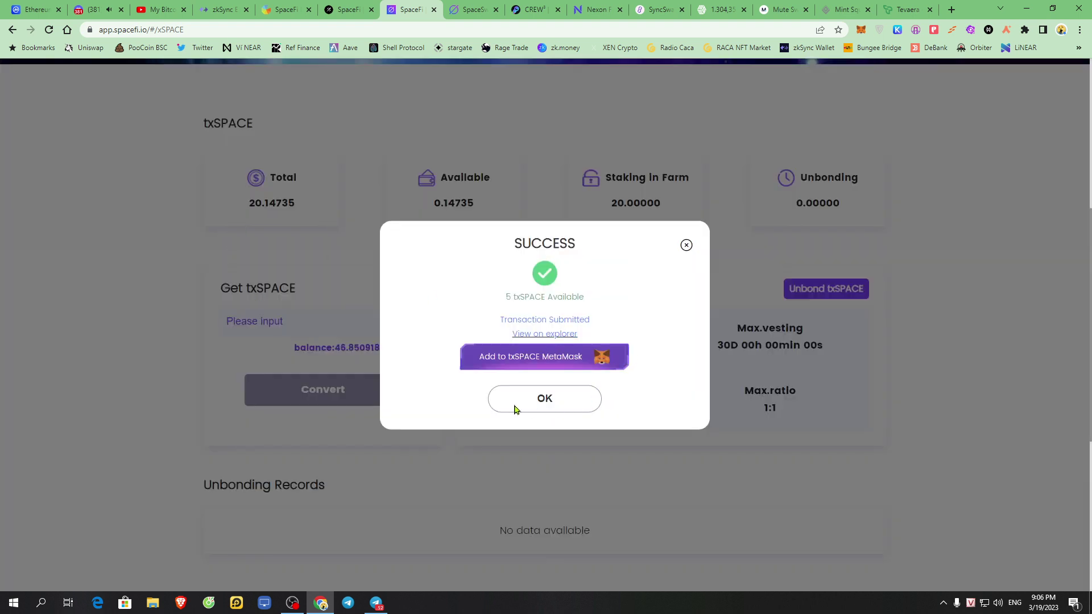
click(544, 409)
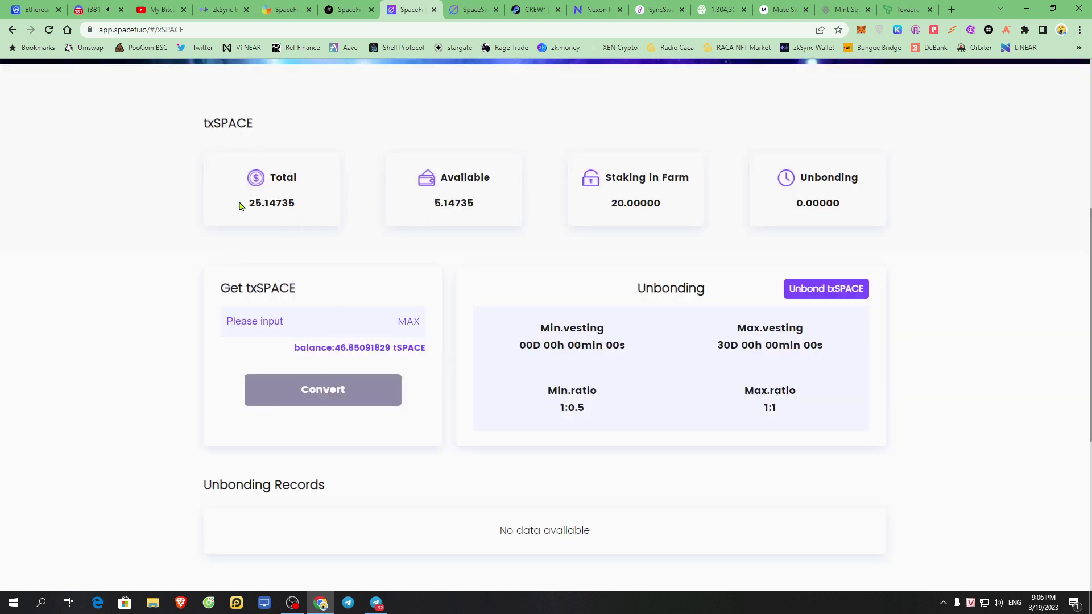
drag(238, 206, 313, 205)
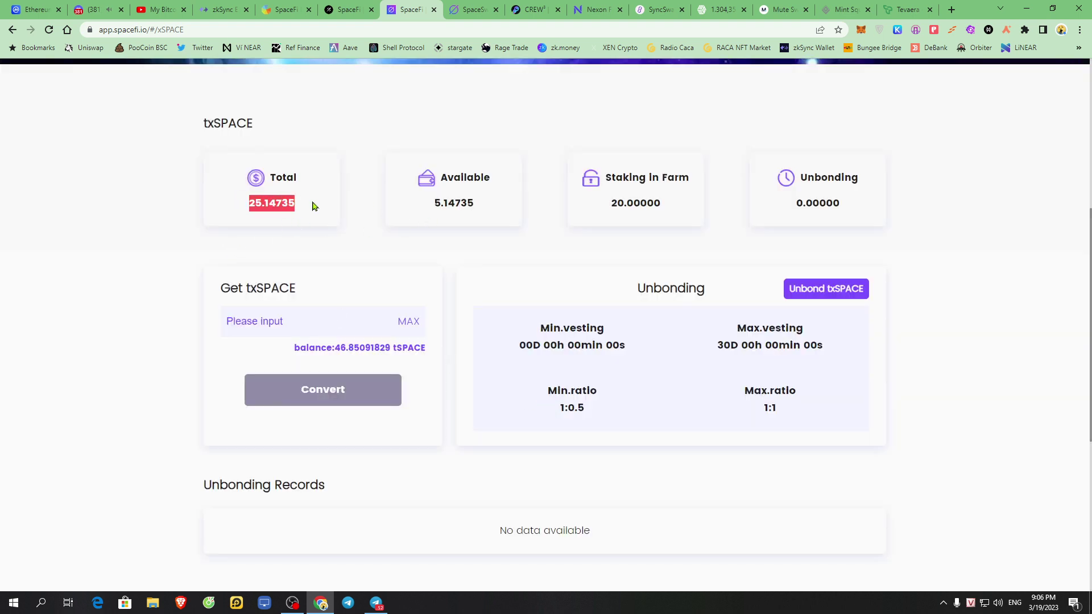
double_click(204, 124)
drag(287, 105, 521, 189)
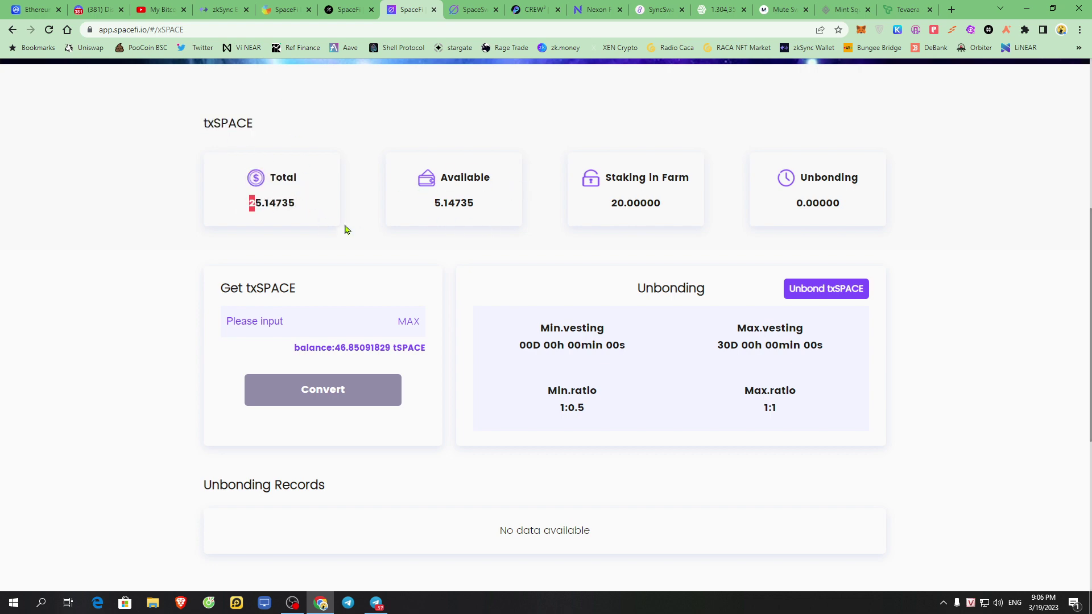
- Go to the Farm page's Single Pool section and start enabling the txSPACE pool
scroll(423, 225, up, 6)
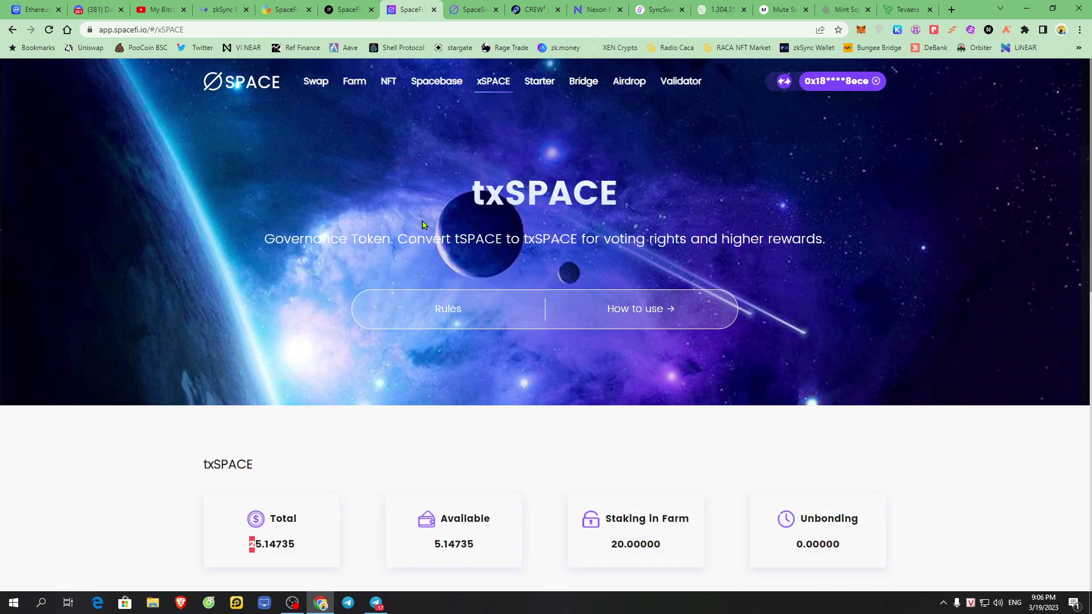
click(358, 82)
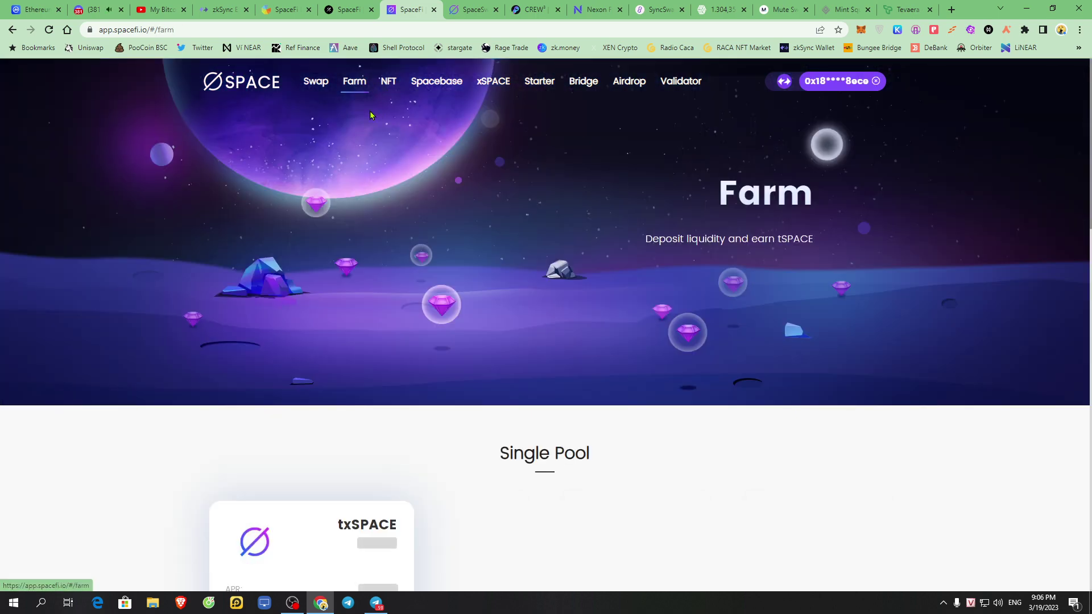
scroll(370, 116, down, 6)
drag(490, 115, 618, 117)
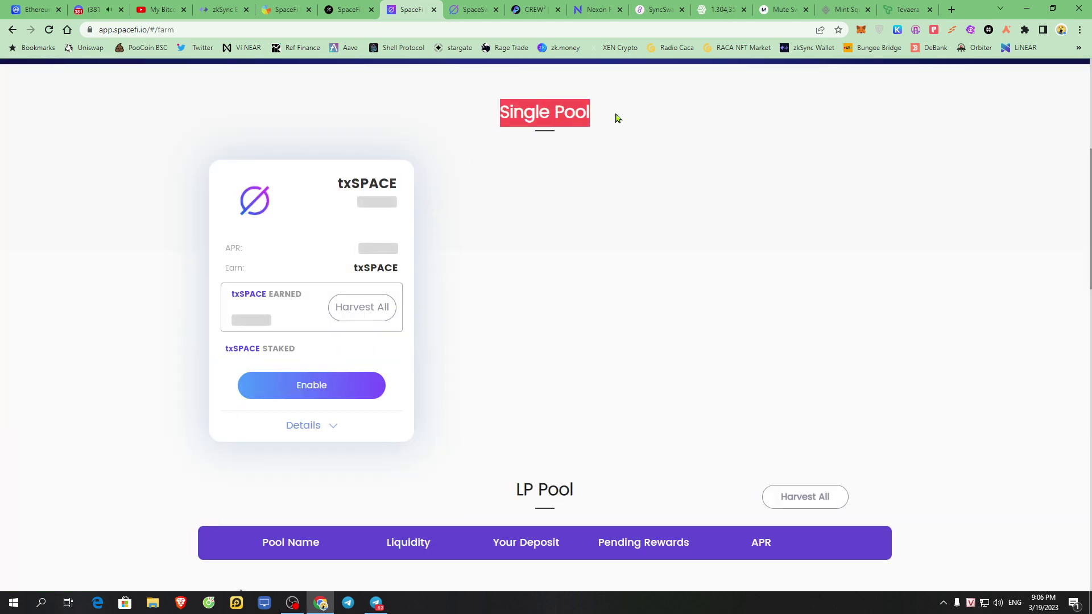
drag(485, 163, 646, 126)
double_click(340, 185)
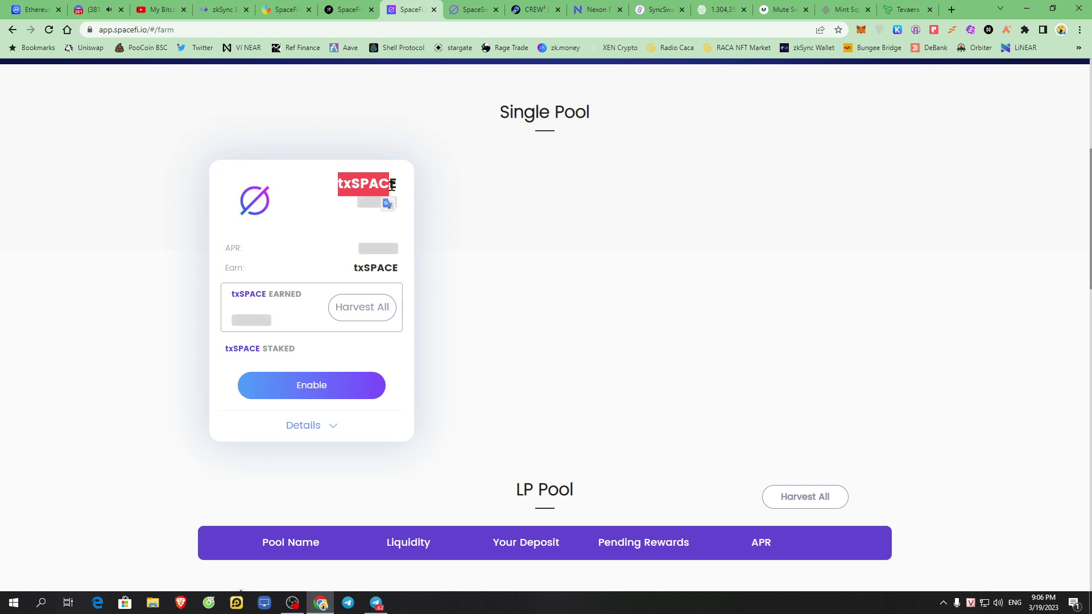
click(477, 187)
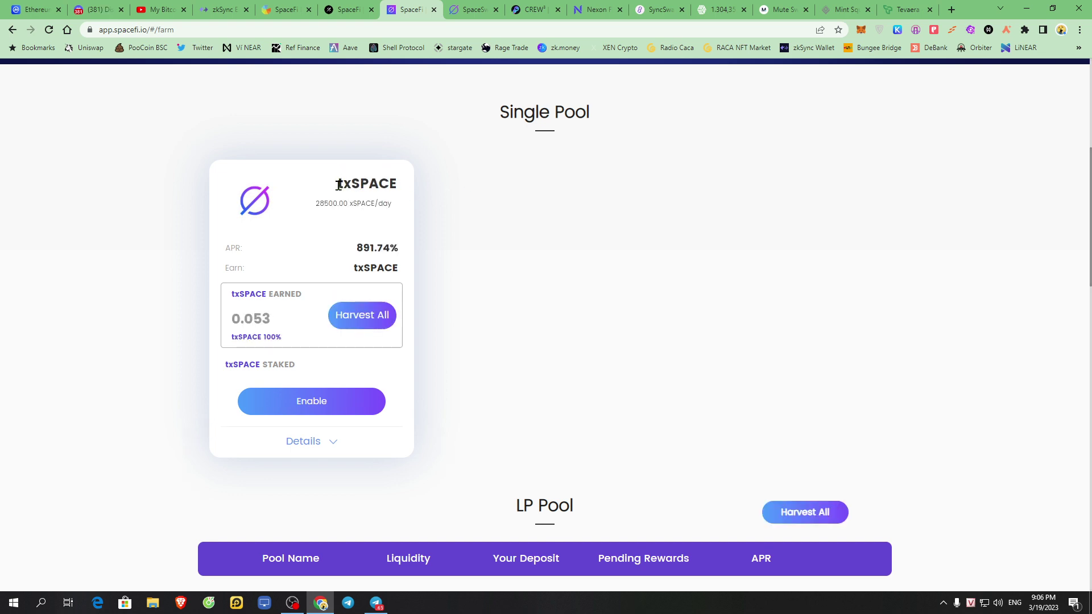
click(316, 407)
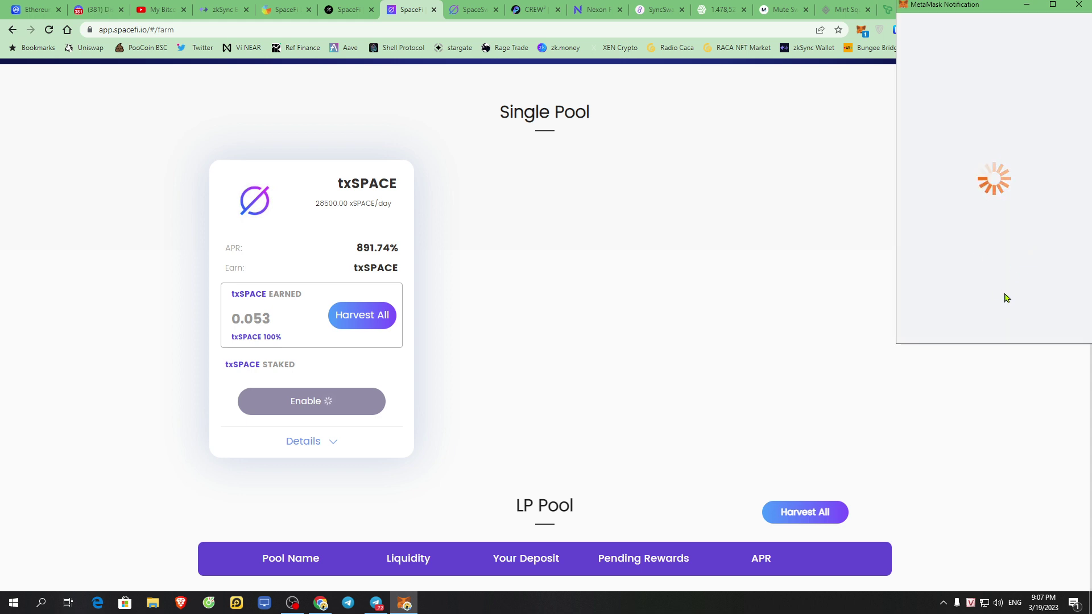
- Set the txSPACE spending cap to the maximum 5.147352646220758554 in MetaMask and approve it
click(973, 307)
text(5.147352646220758554)
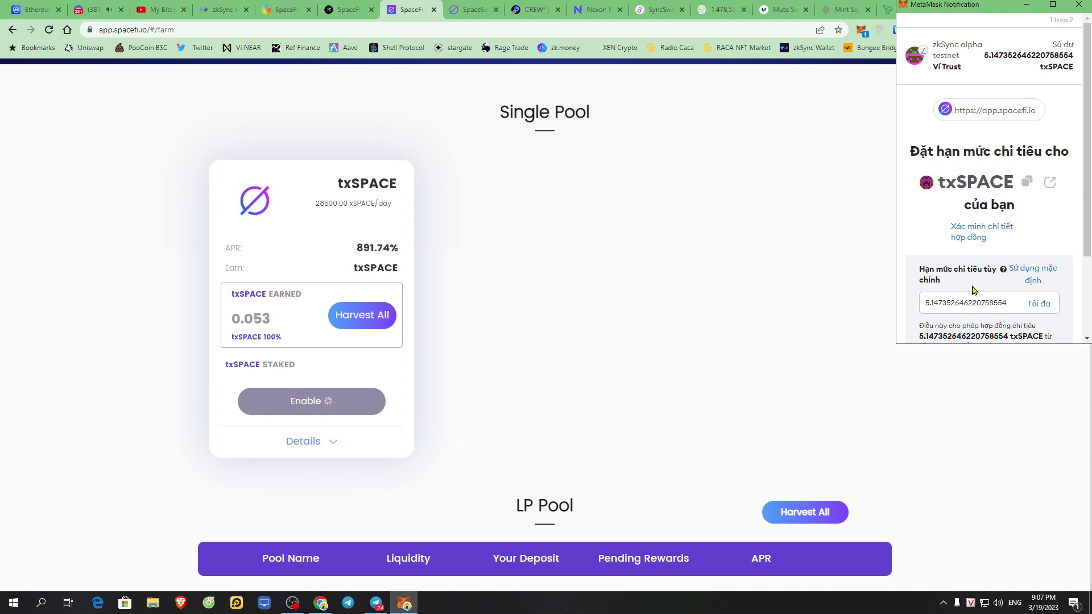
scroll(973, 290, down, 2)
double_click(1011, 195)
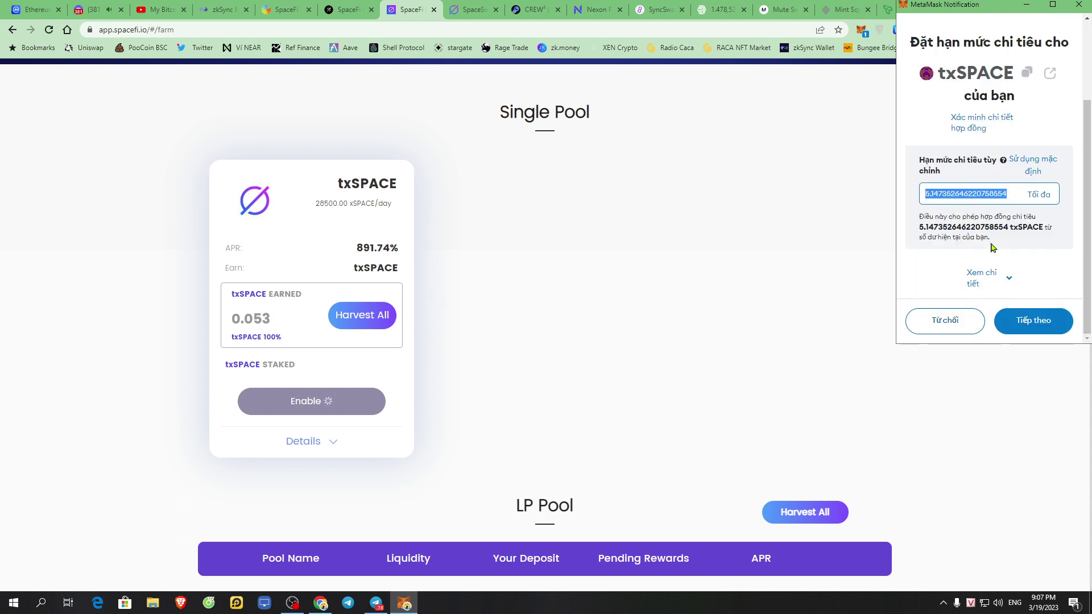
click(1053, 322)
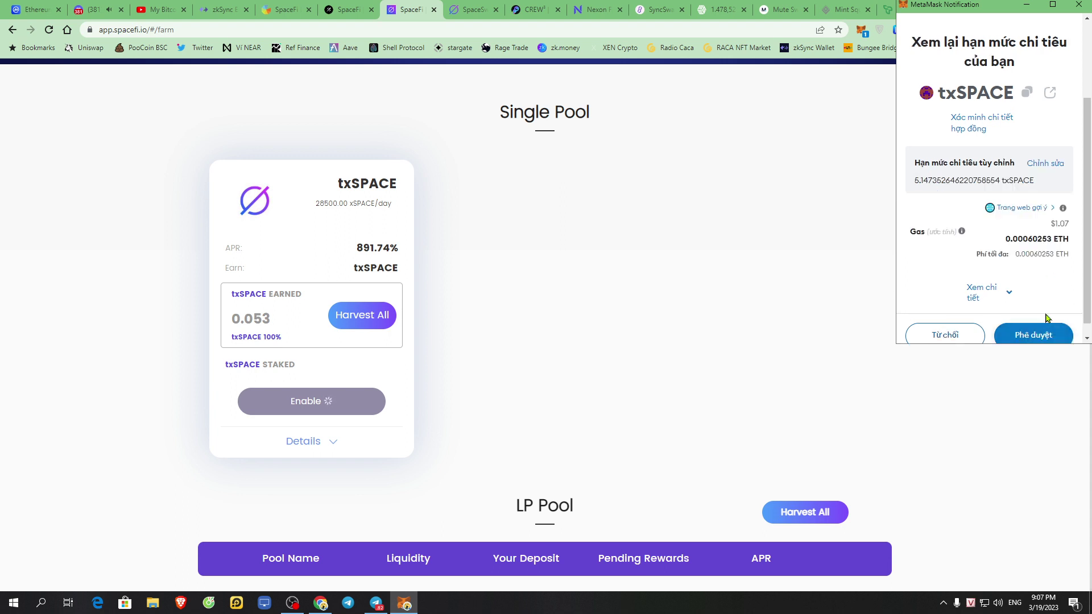
click(1034, 320)
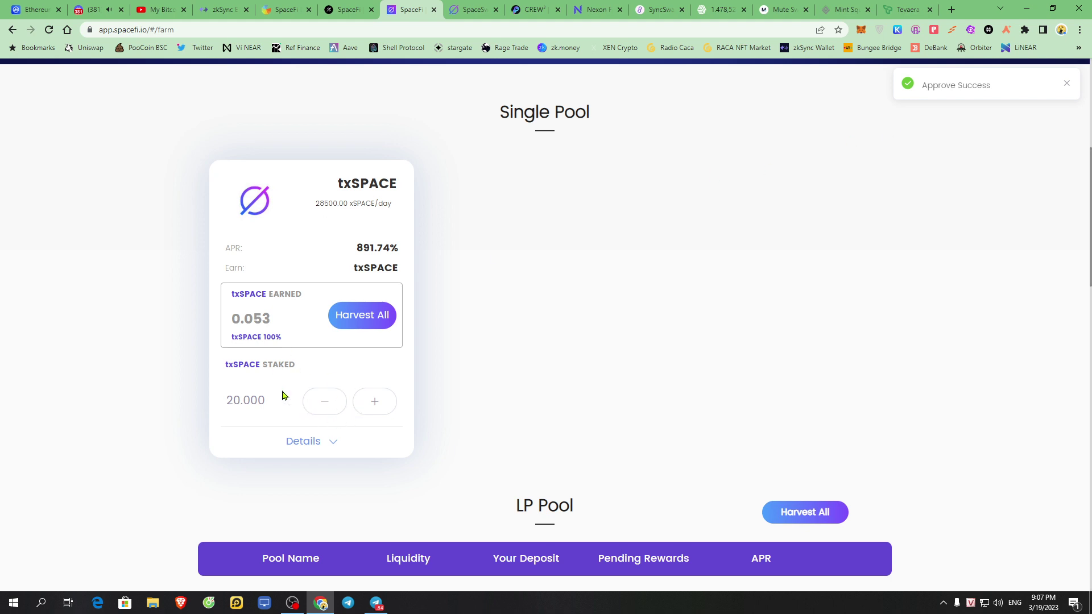
- Start adding to the txSPACE pool stake and set the deposit amount to the maximum 5.147352646220758554 txSPACE
click(378, 406)
click(630, 362)
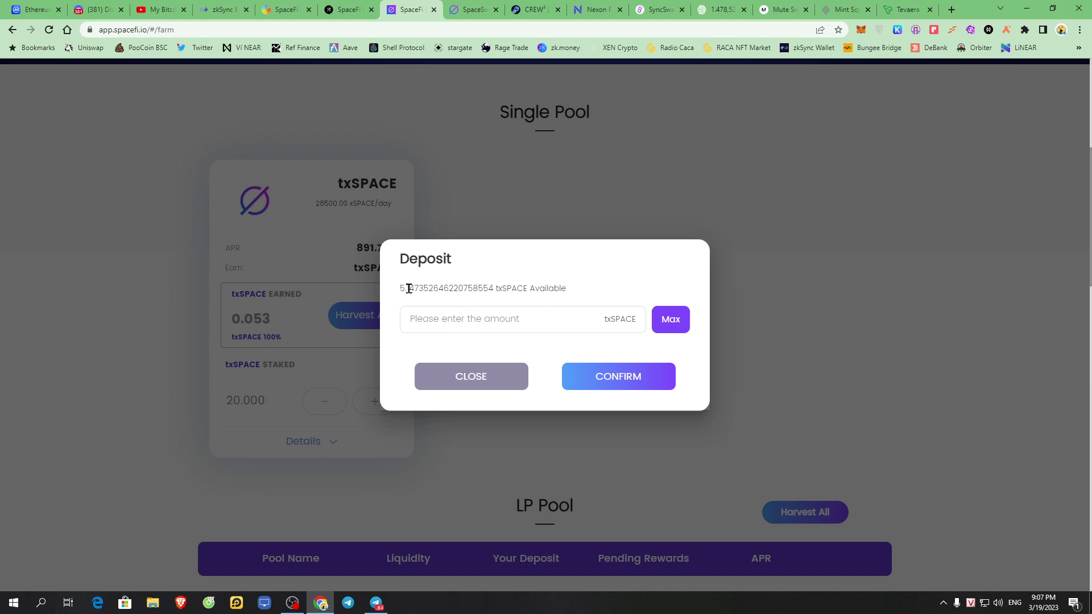
drag(408, 288, 629, 290)
click(672, 320)
double_click(517, 312)
click(579, 334)
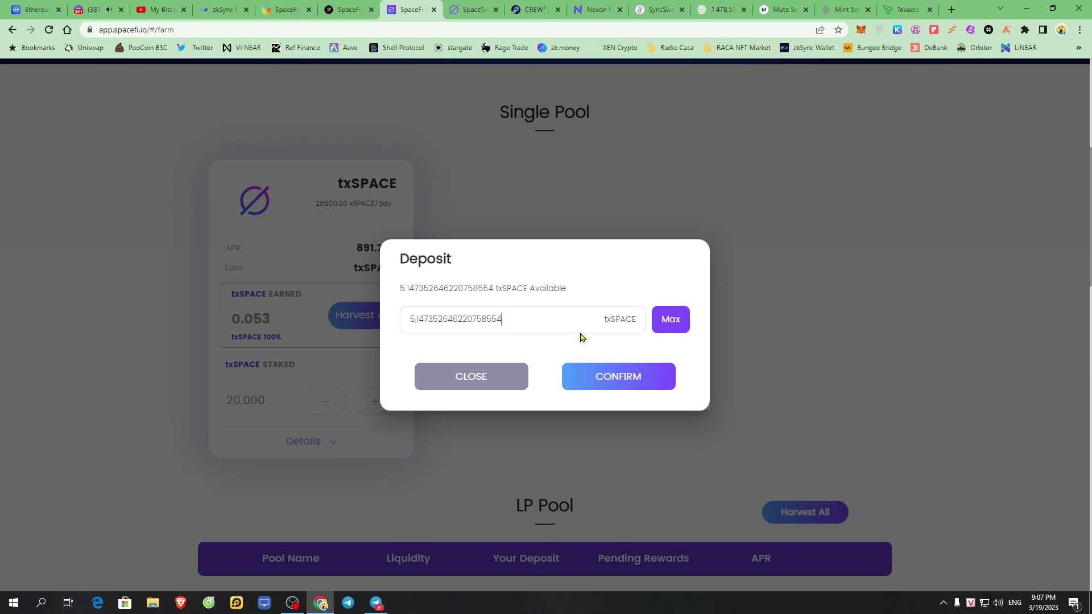
- Submit the txSPACE deposit, confirm its transaction in MetaMask, and dismiss the success dialog
click(632, 385)
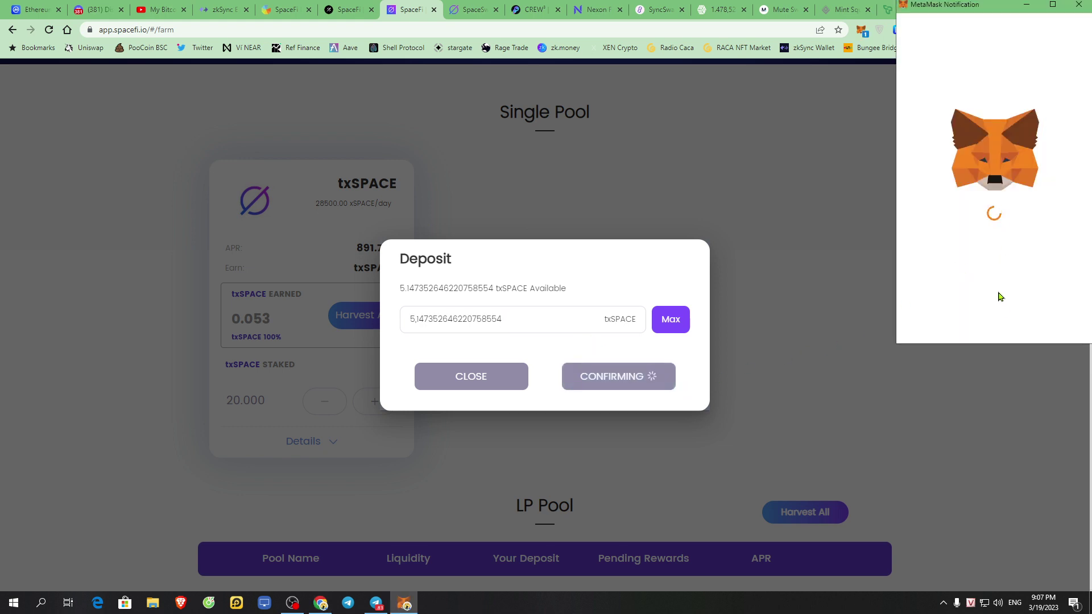
scroll(1026, 259, down, 2)
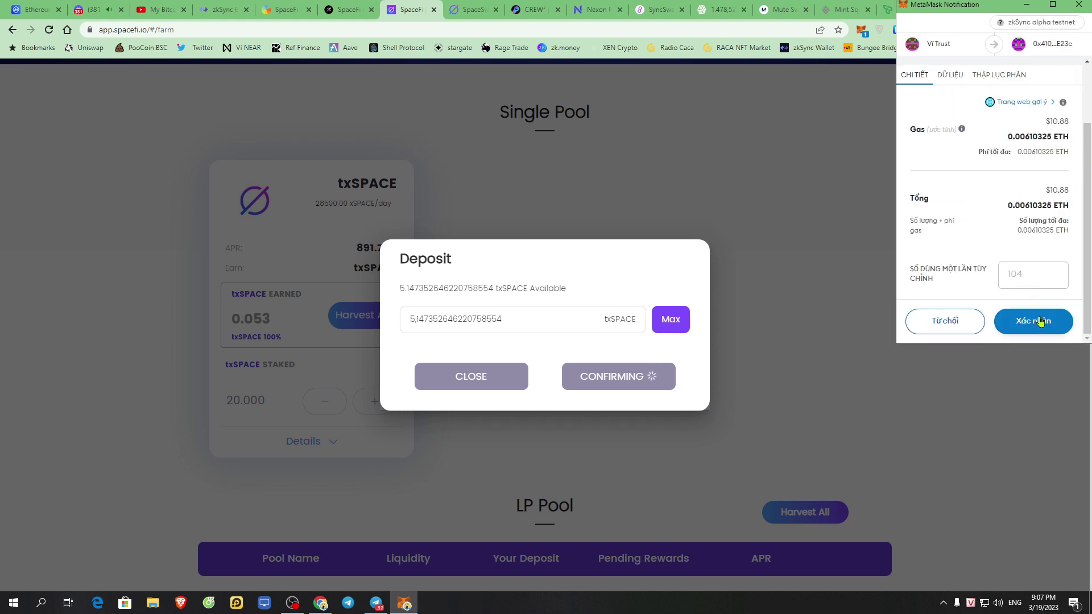
click(1039, 322)
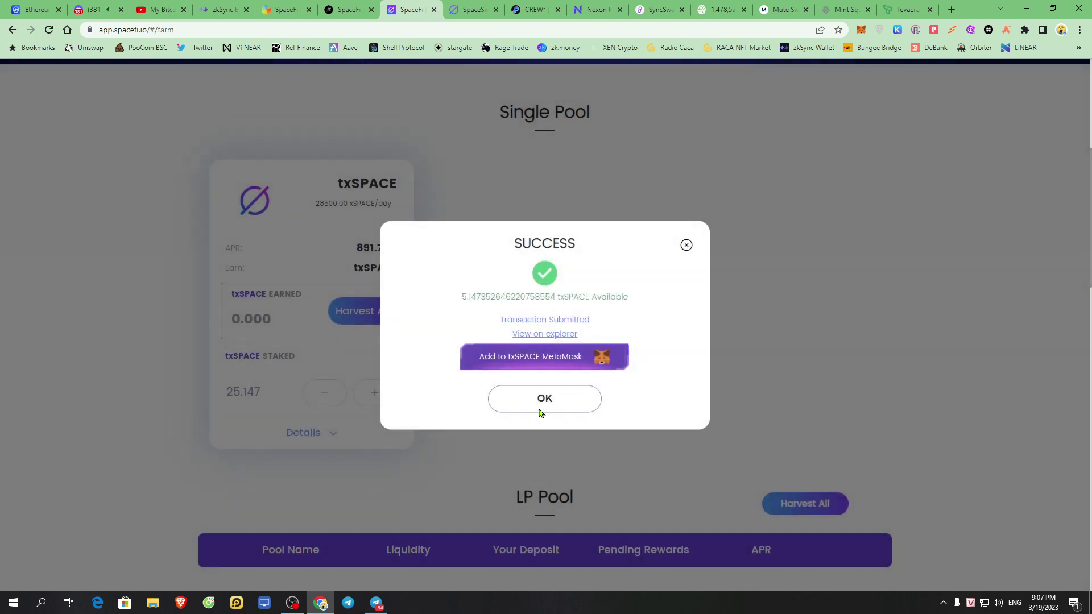
click(541, 405)
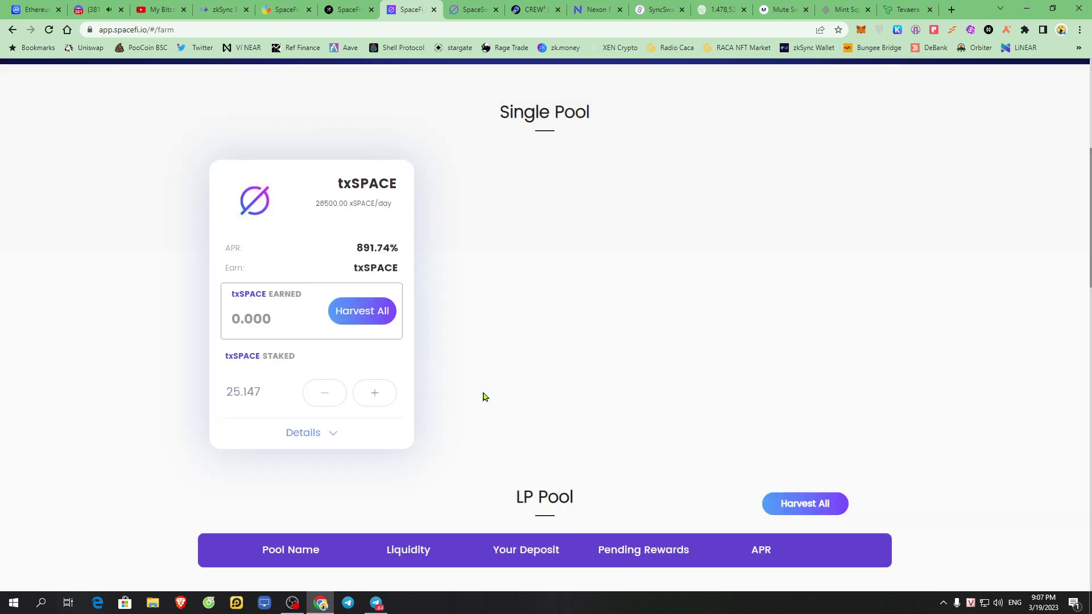
- Open SpaceFi's Airdrop page
scroll(472, 392, up, 3)
scroll(463, 390, up, 3)
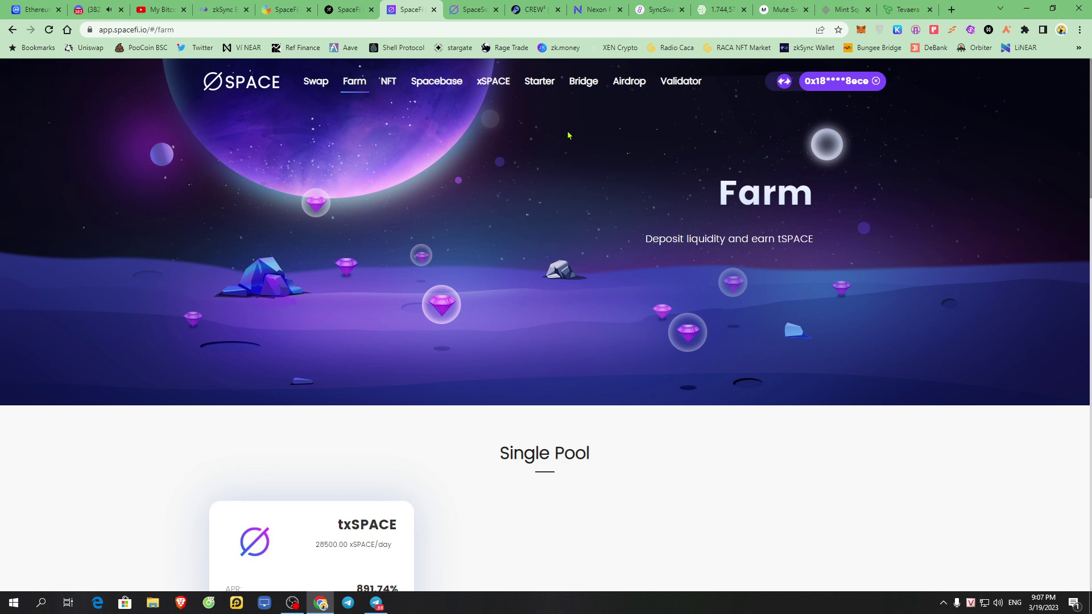
click(628, 81)
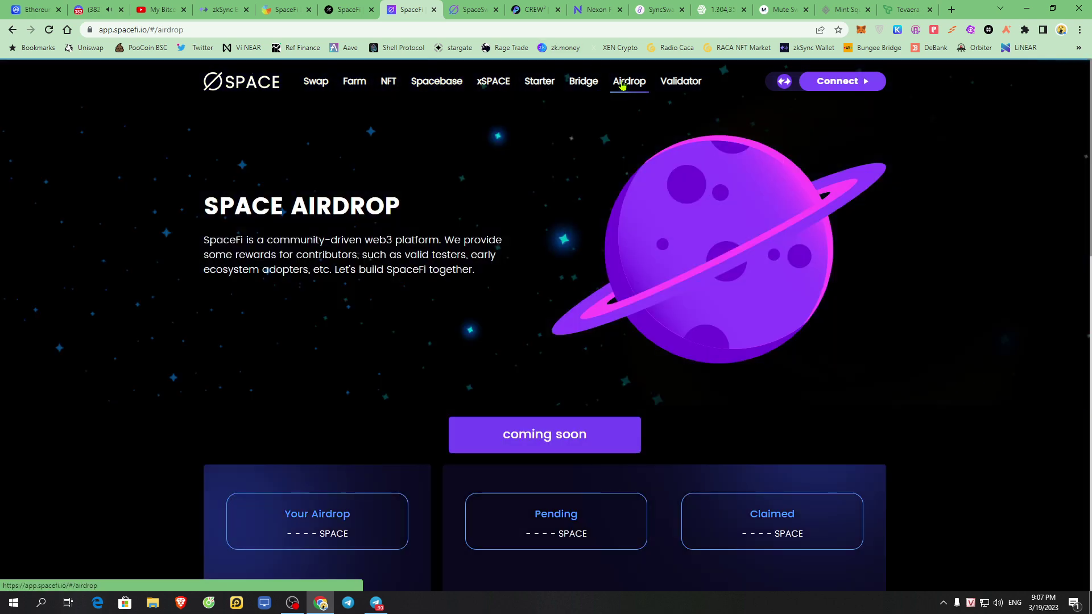
- Look over SpaceFi's airdrop page, then open the SpaceFi Tester Badge on zkSync campaign on Galxe and read its minting fee note
scroll(401, 362, down, 3)
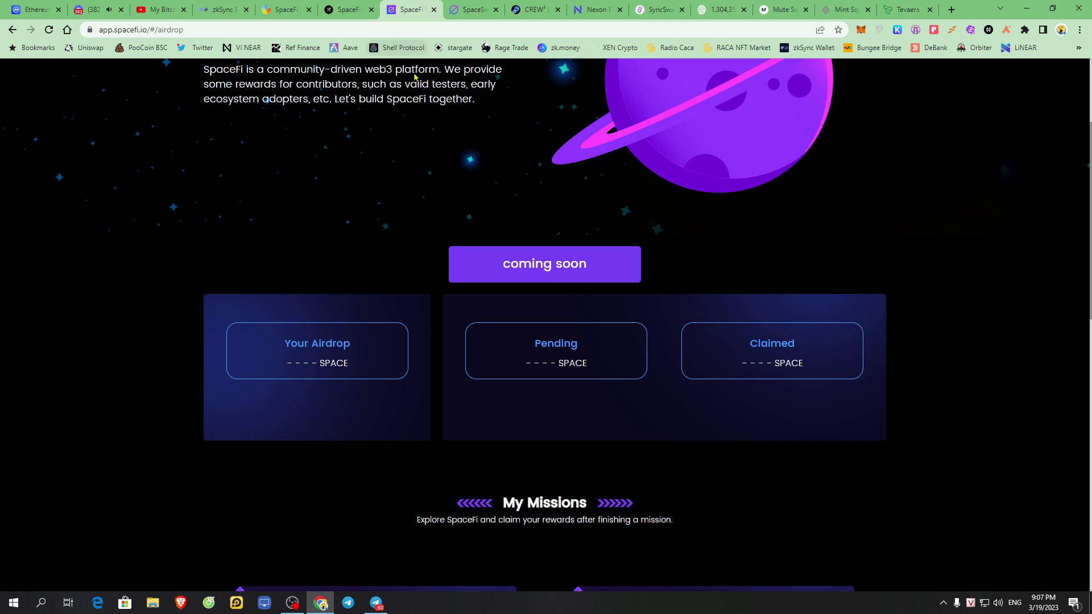
click(349, 8)
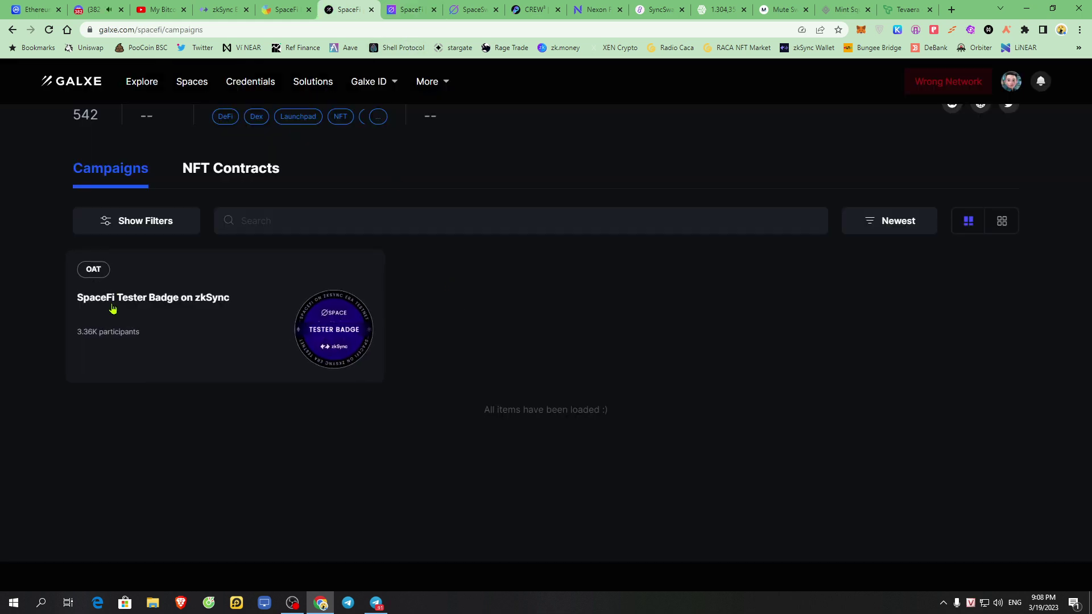
click(213, 325)
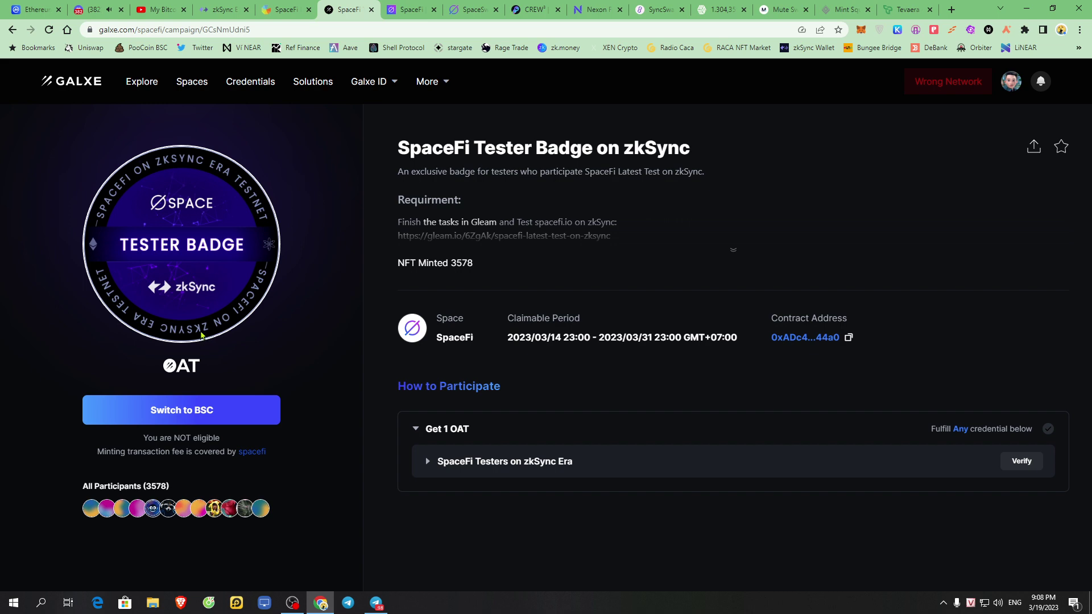
drag(96, 452, 193, 453)
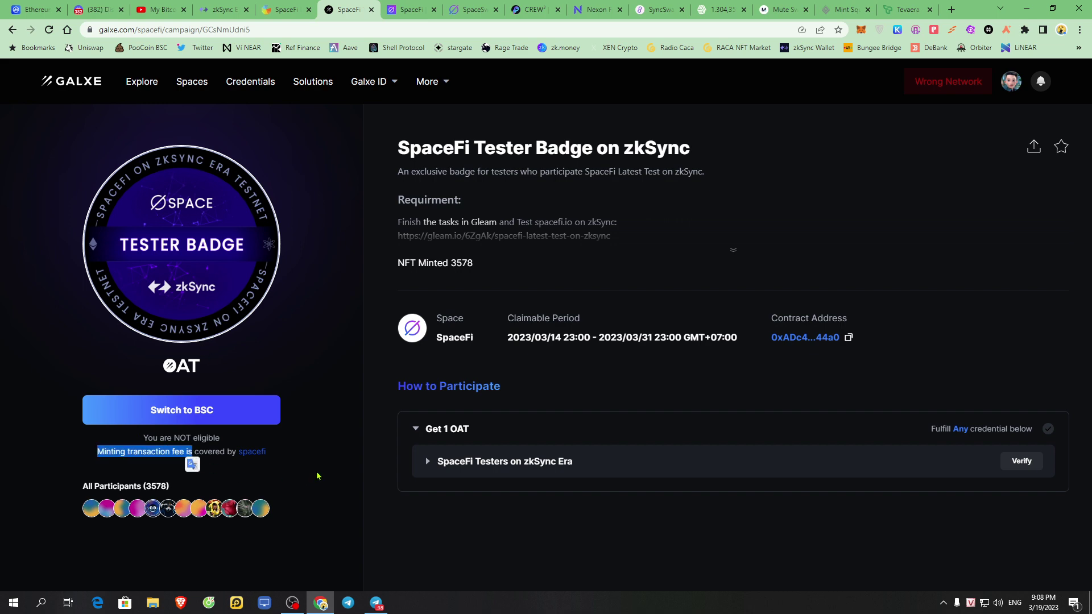
- Switch to SpaceFi's Crew3 questboard and read the project's title and description
click(411, 9)
click(484, 5)
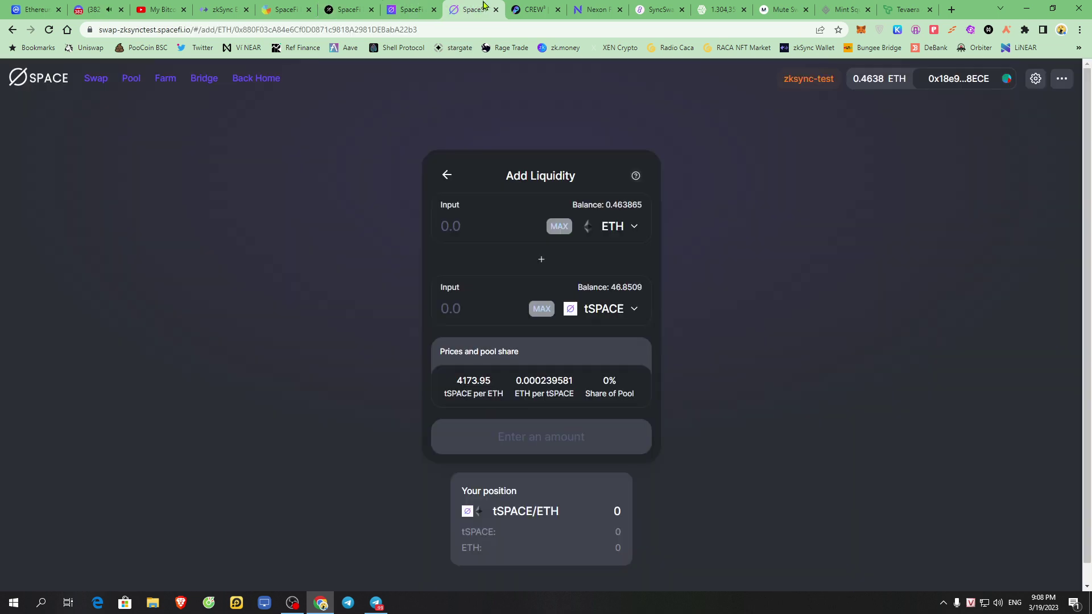
click(409, 10)
click(520, 8)
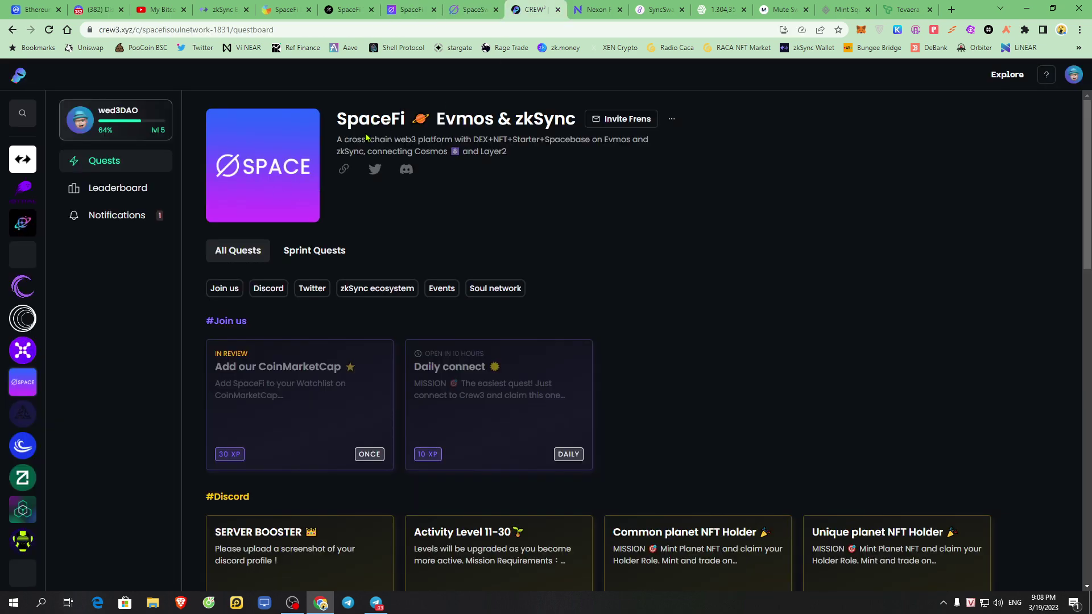
drag(339, 118, 415, 139)
click(510, 142)
- Review SpaceFi's quests in the Join us, Discord, Twitter, zkSync ecosystem, Events and Soul network sections
scroll(334, 329, down, 3)
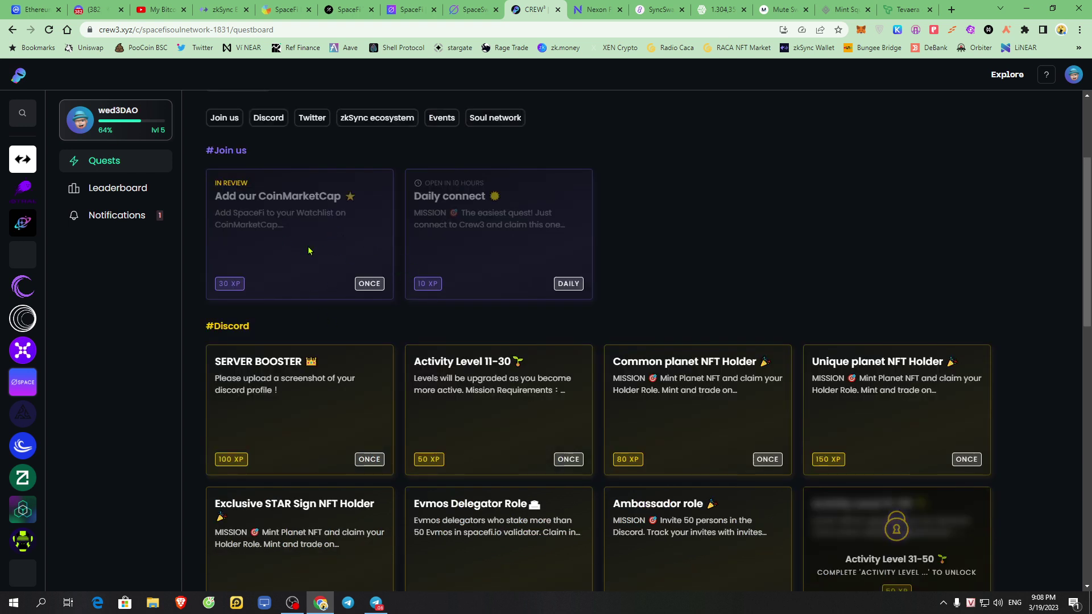
scroll(583, 251, down, 3)
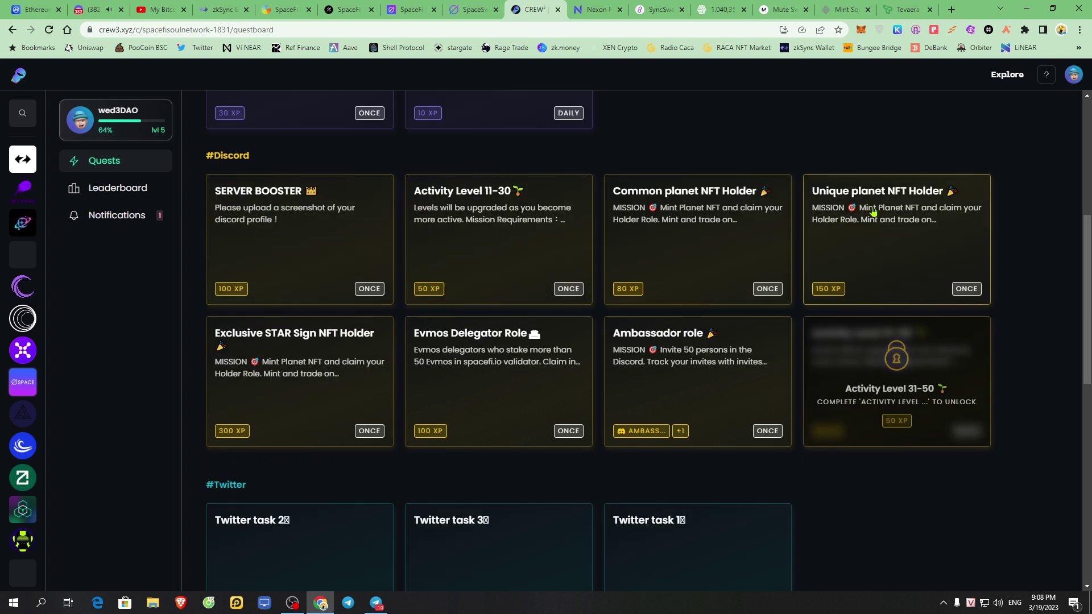
scroll(453, 366, down, 3)
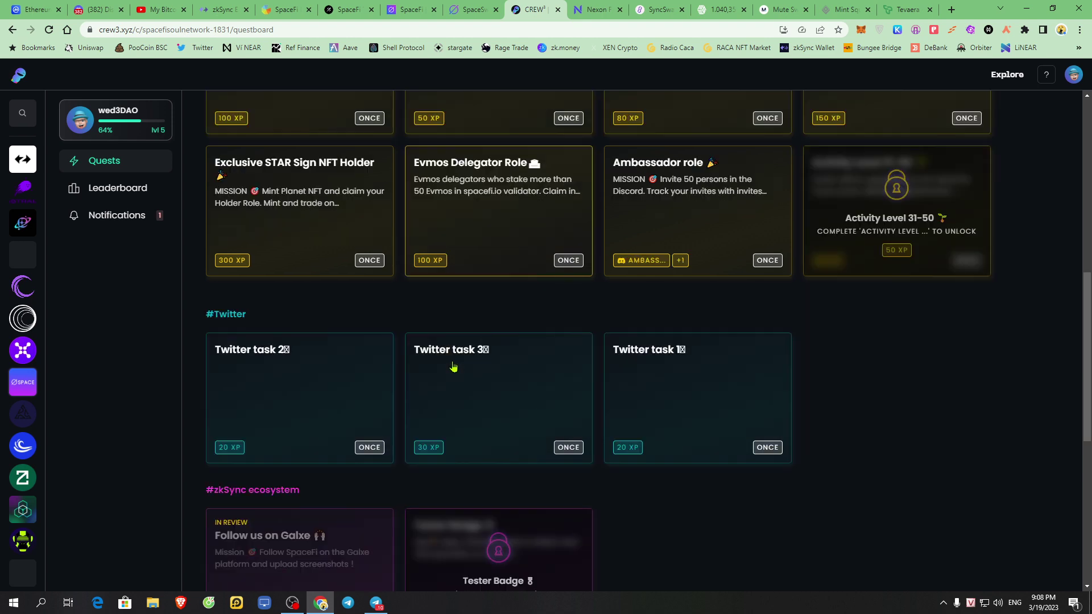
scroll(453, 367, down, 3)
double_click(292, 195)
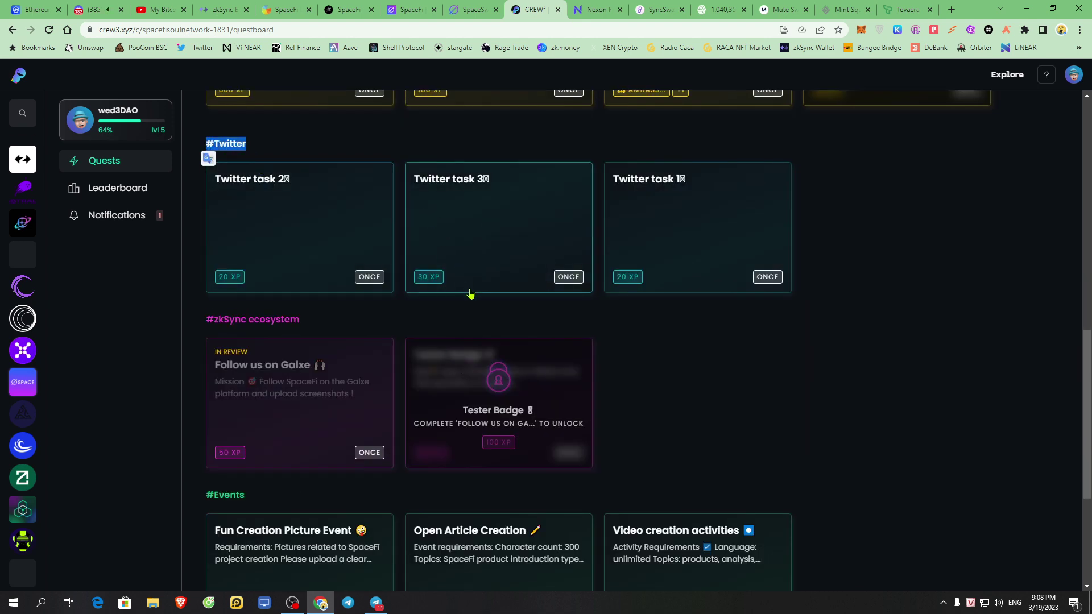
scroll(593, 337, down, 3)
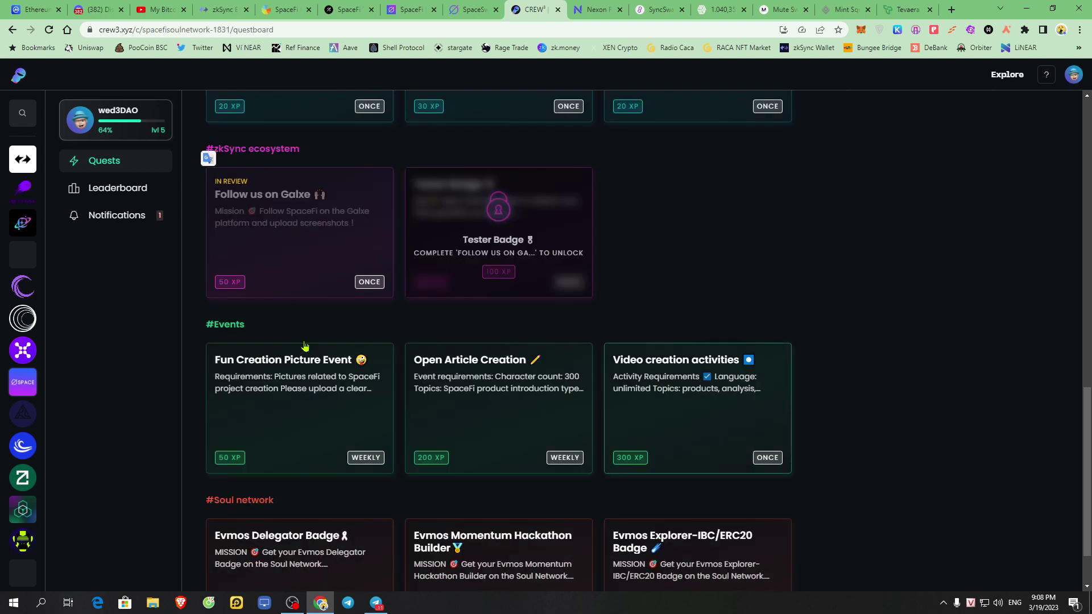
double_click(225, 325)
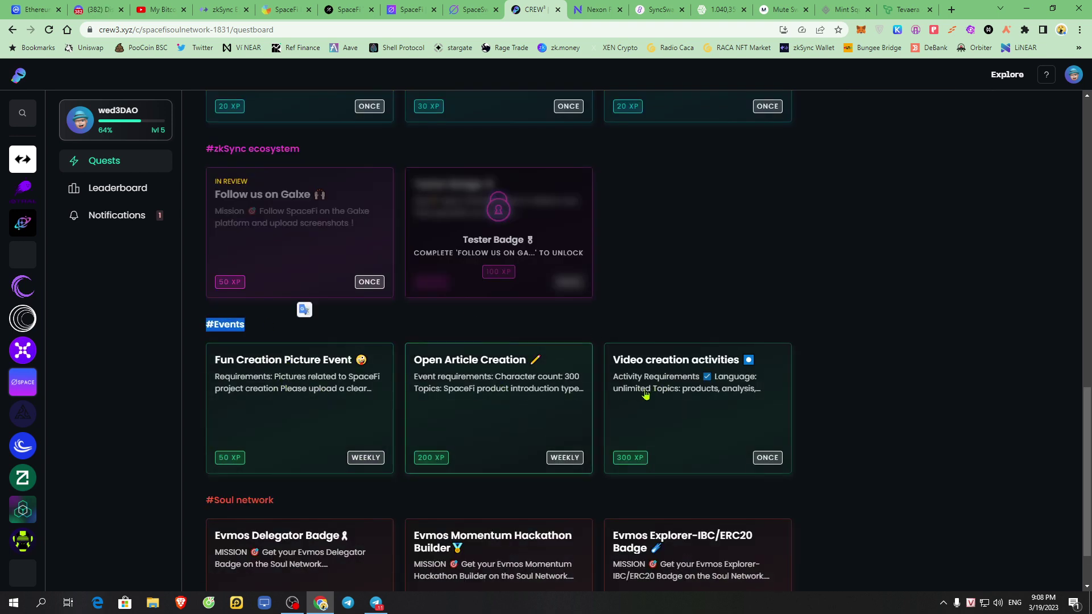
scroll(802, 357, down, 1)
drag(220, 424, 317, 427)
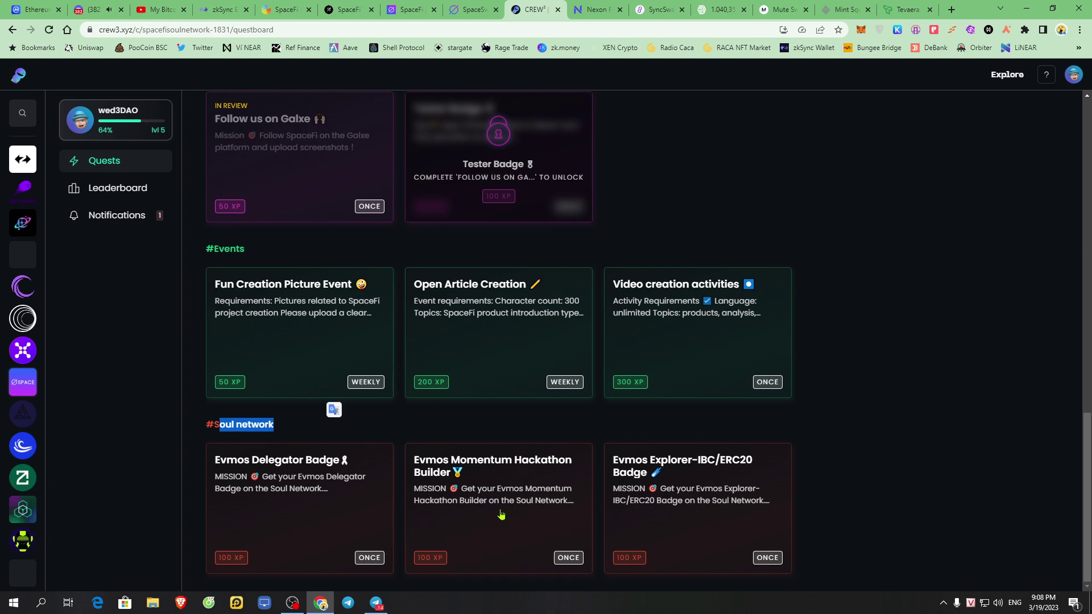
scroll(636, 419, up, 12)
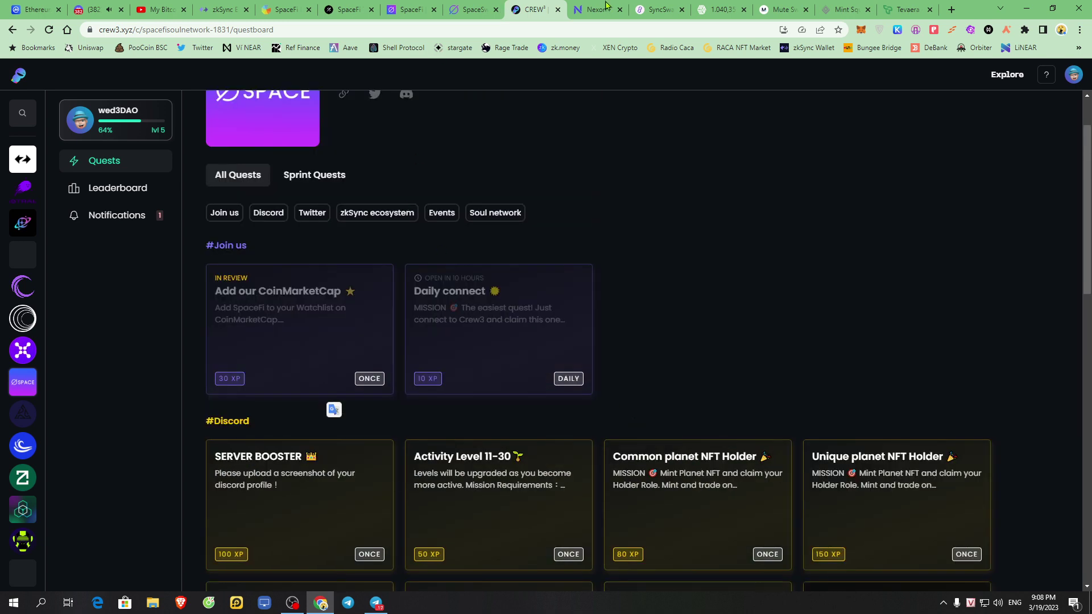
- View Nexon Finance's testnet page, then return to its Crew3 questboard and check for available quests
click(606, 6)
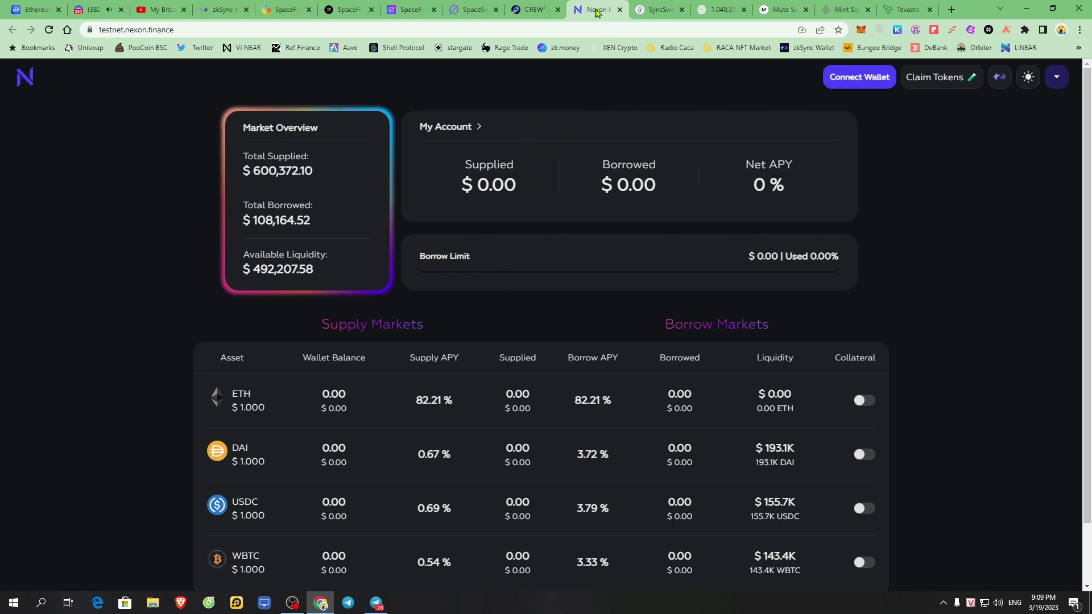
click(405, 8)
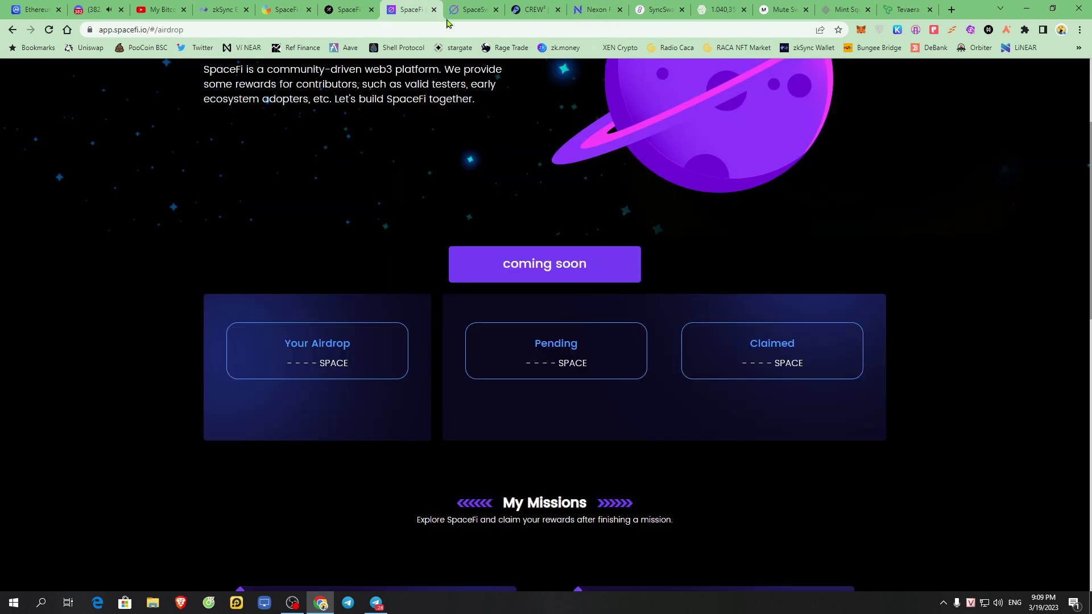
click(543, 8)
key(alt+Left)
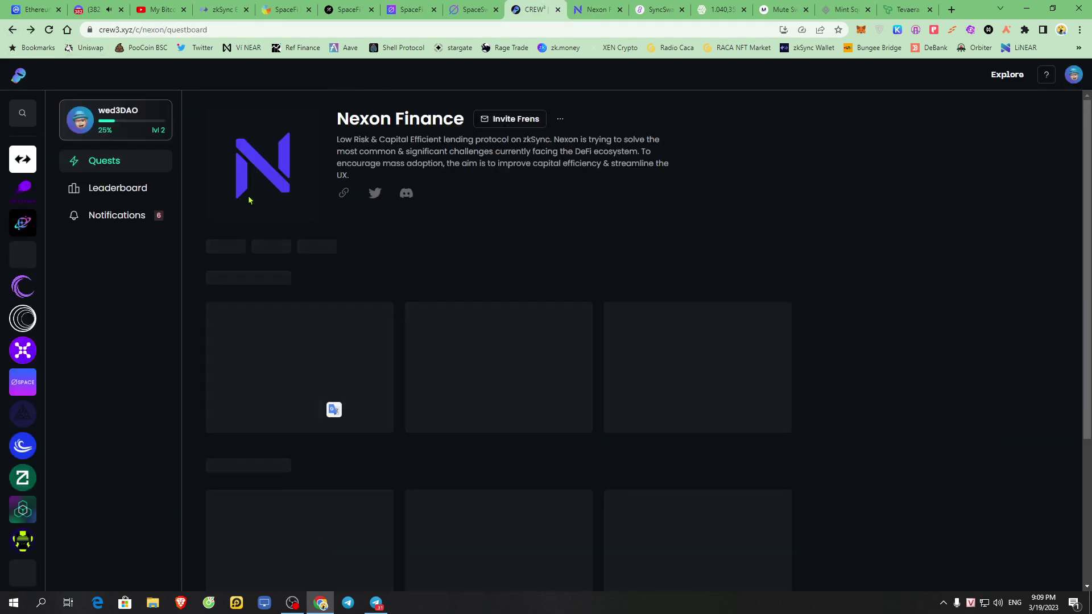
drag(328, 127, 425, 119)
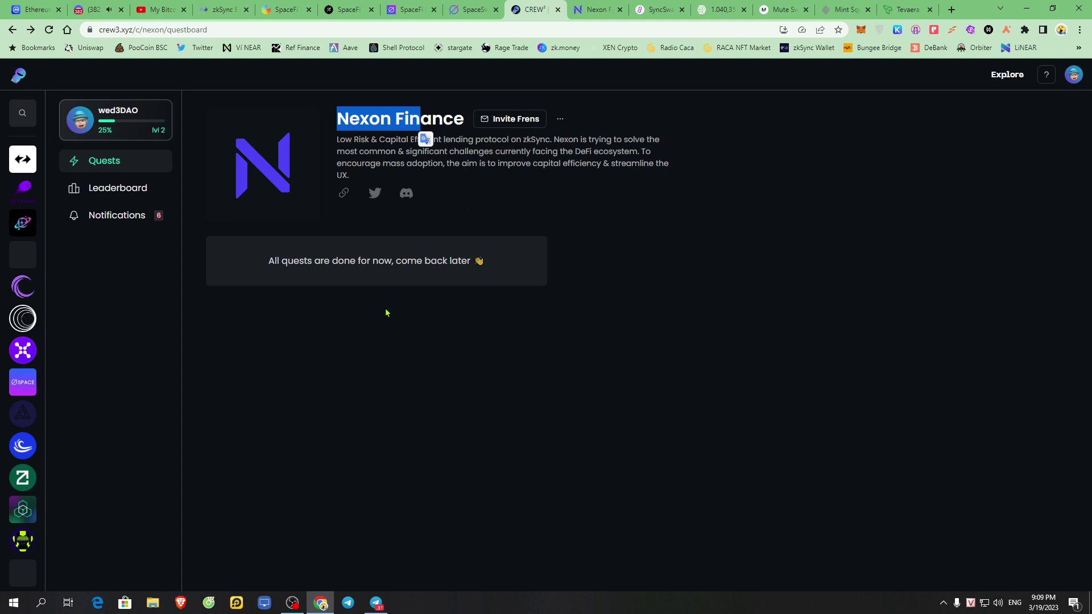
click(490, 292)
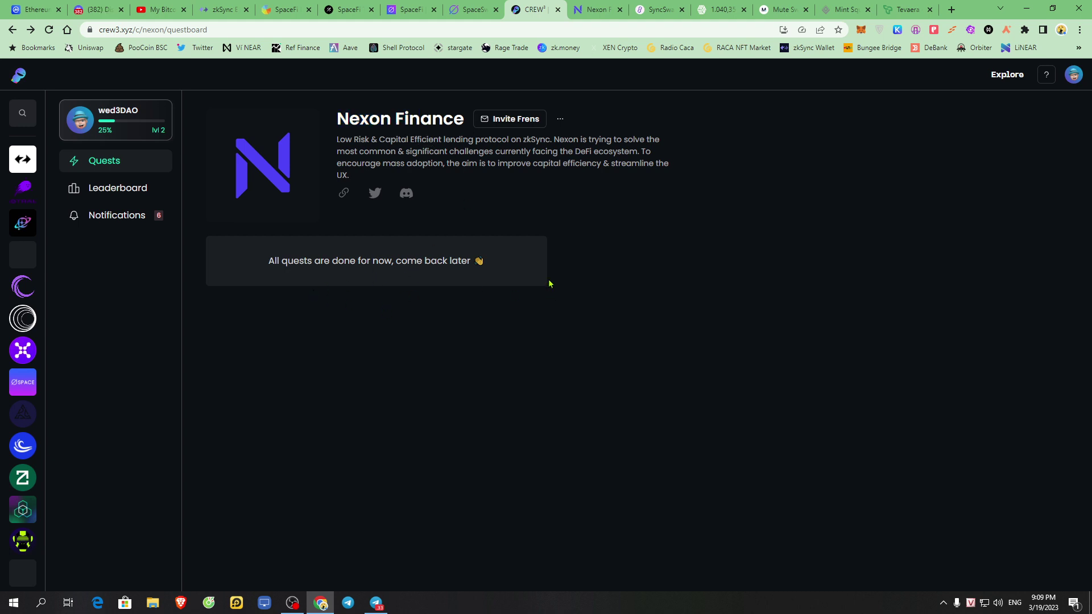
drag(310, 260, 392, 261)
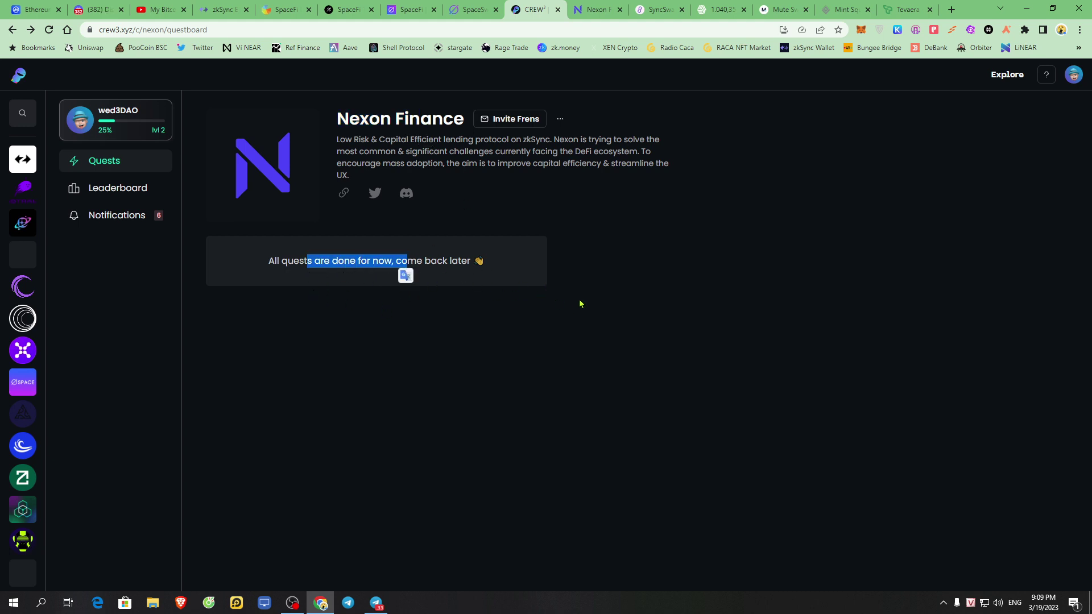
drag(275, 260, 592, 268)
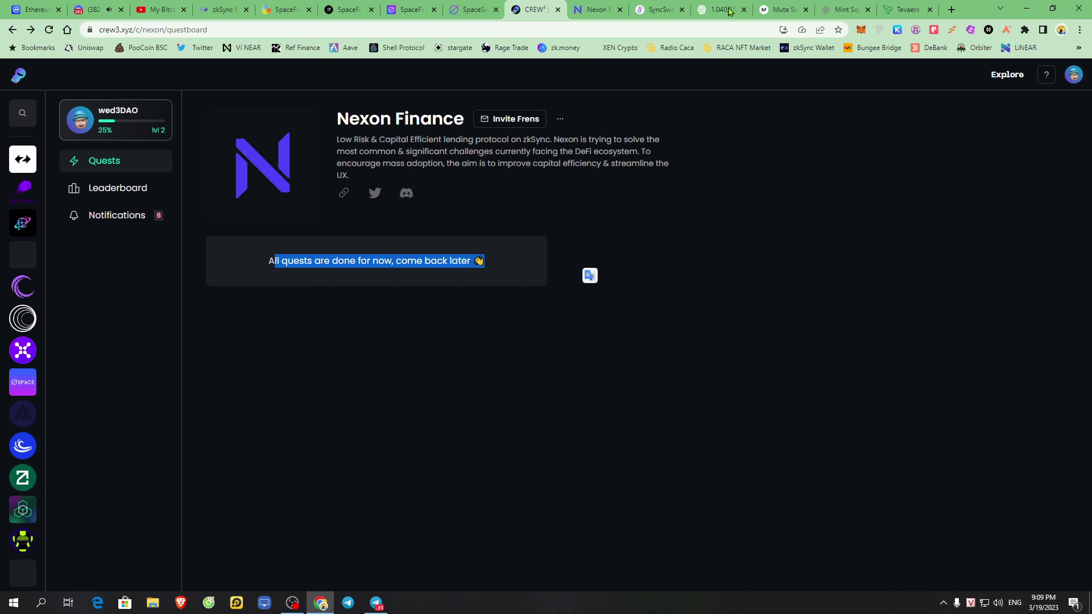
- Switch to the SyncSwap dashboard and disconnect the wallet that is on the wrong network
click(597, 9)
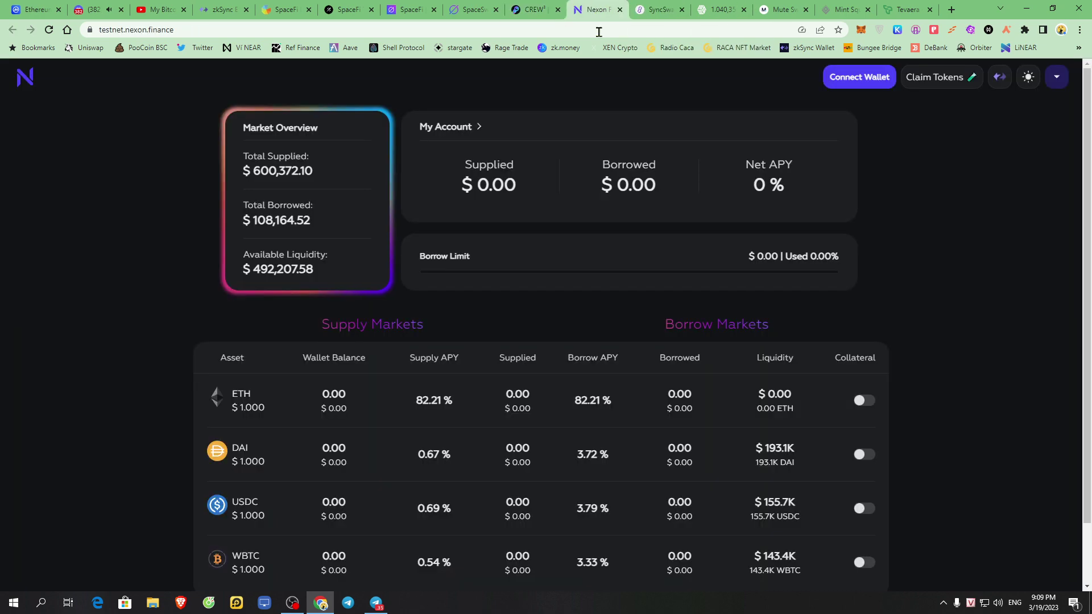
click(660, 10)
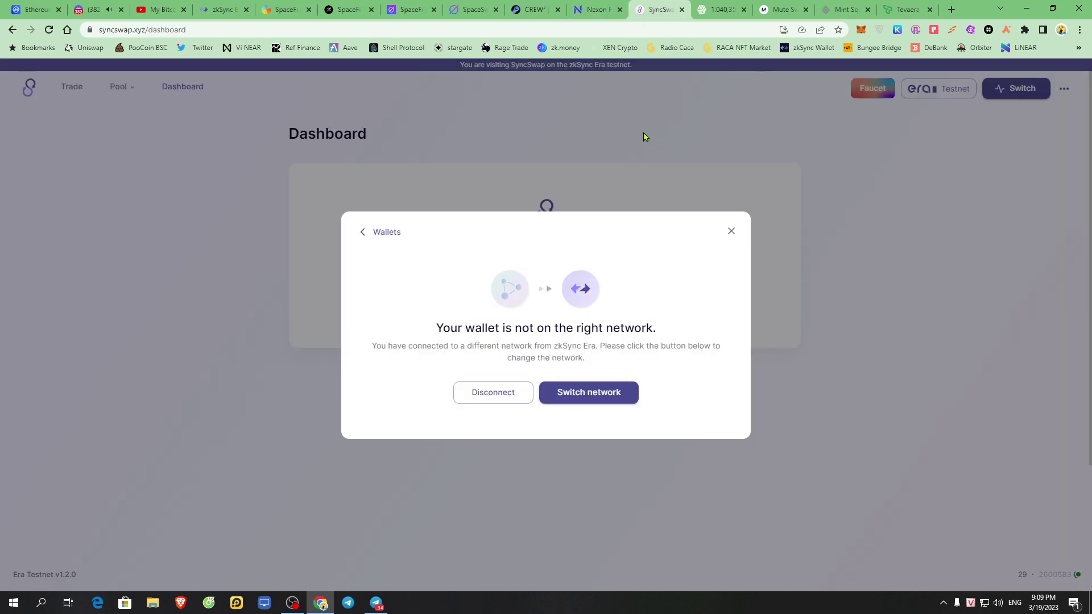
click(732, 232)
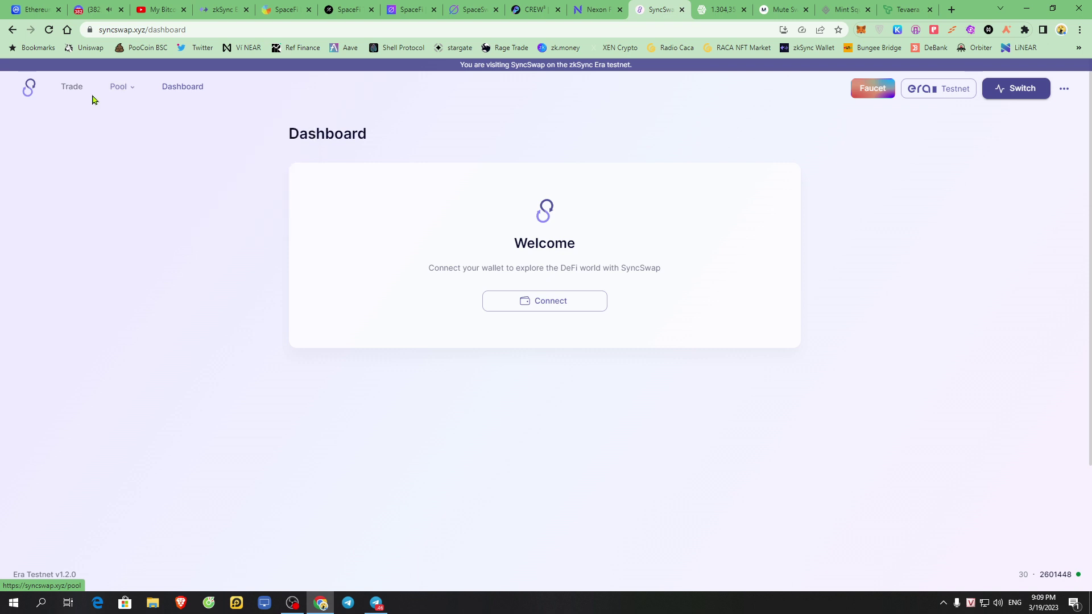
click(1016, 88)
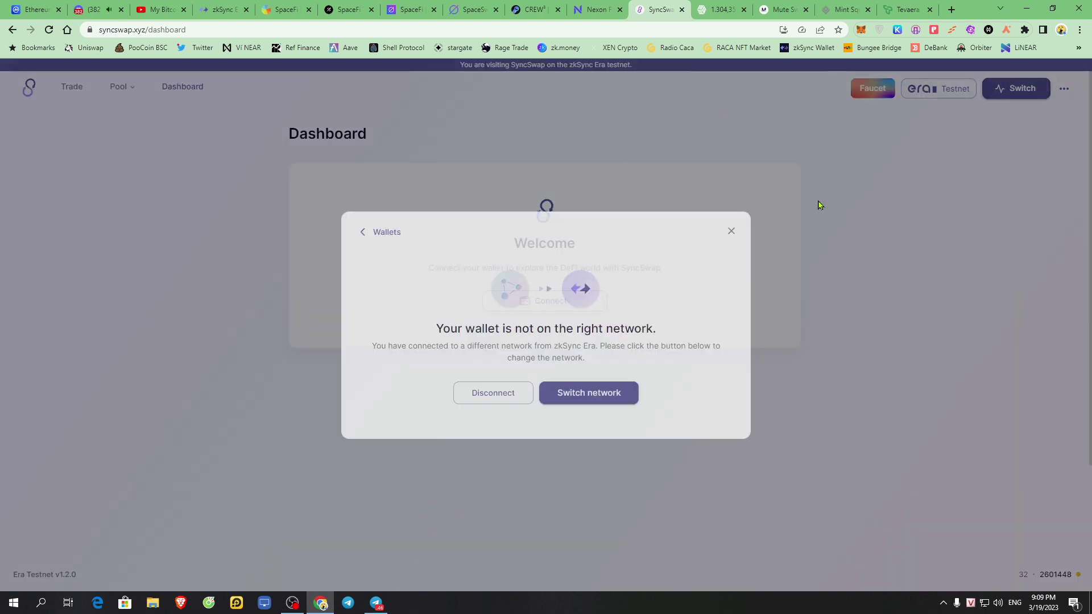
click(516, 400)
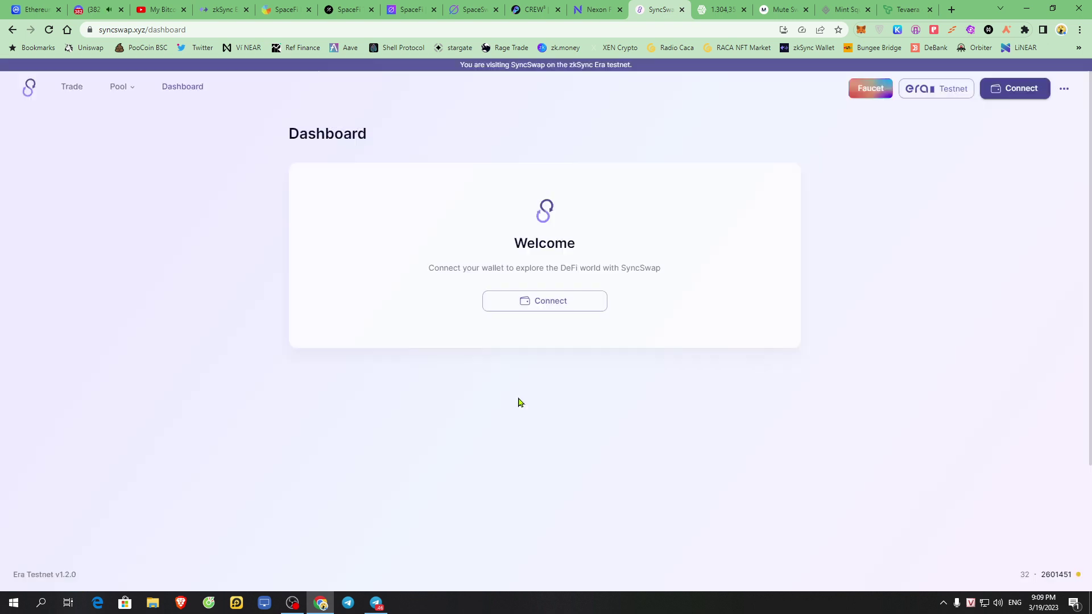
- Reconnect the MetaMask wallet to SyncSwap, answering its MetaMask request and retrying the unlock
click(1027, 88)
click(419, 295)
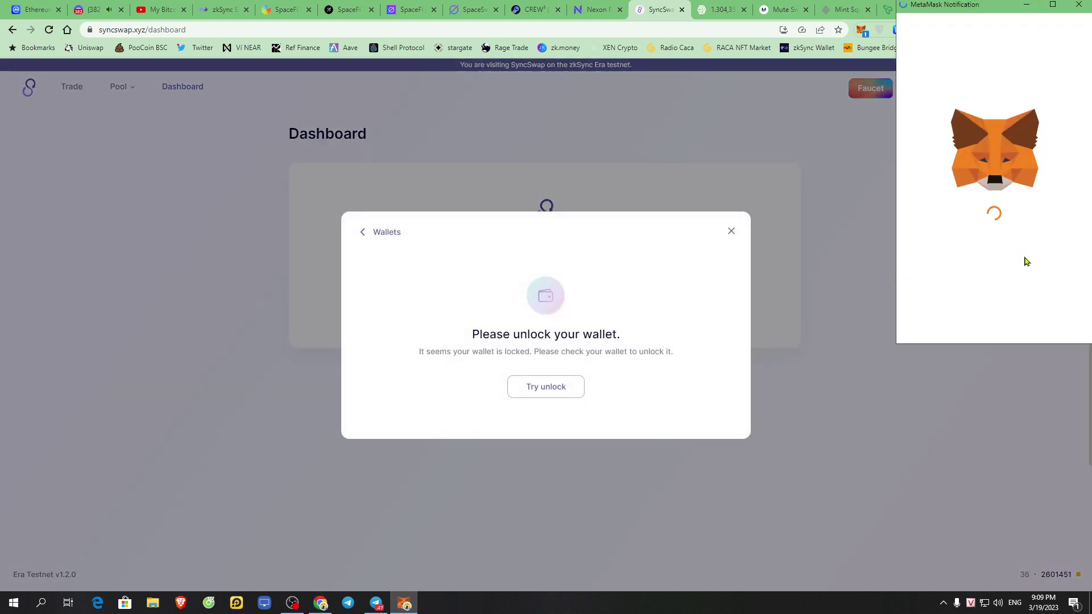
click(1047, 319)
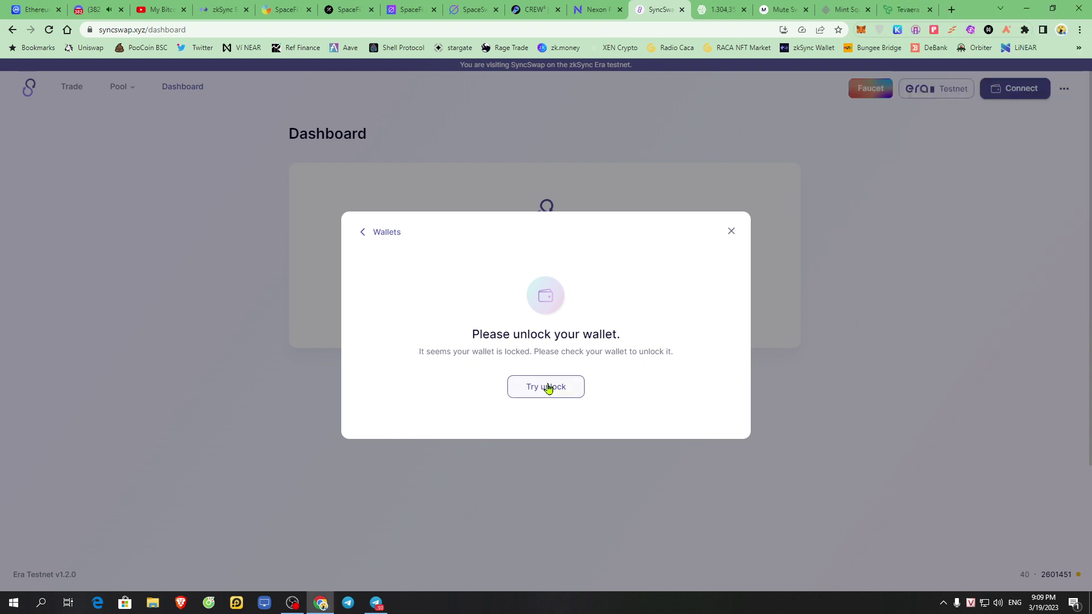
click(547, 387)
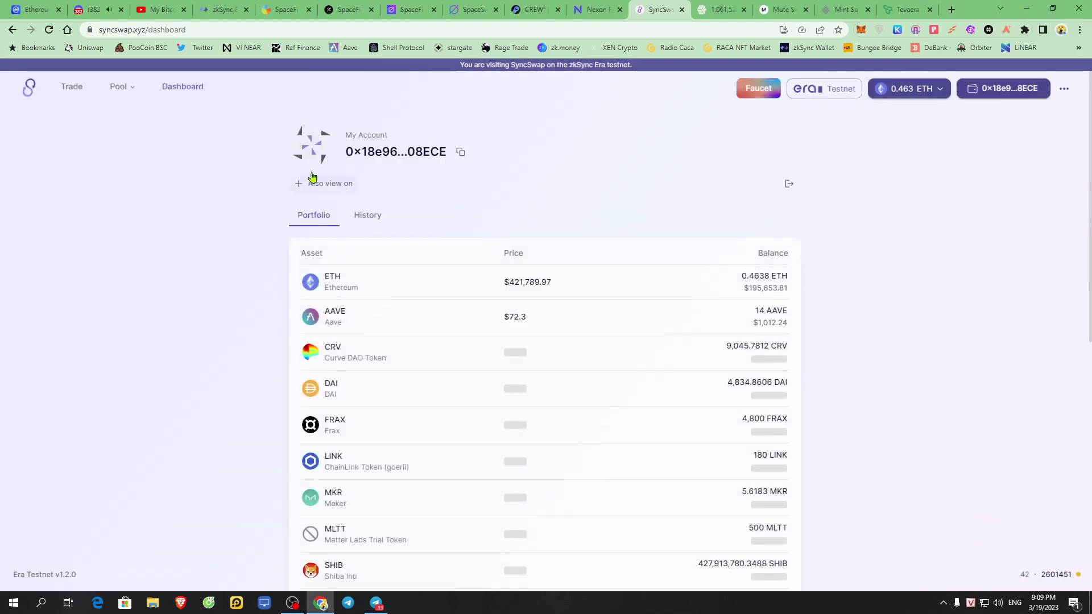
- Open SyncSwap's trade page and look through the tokens available to receive, leaving USDC selected
click(67, 94)
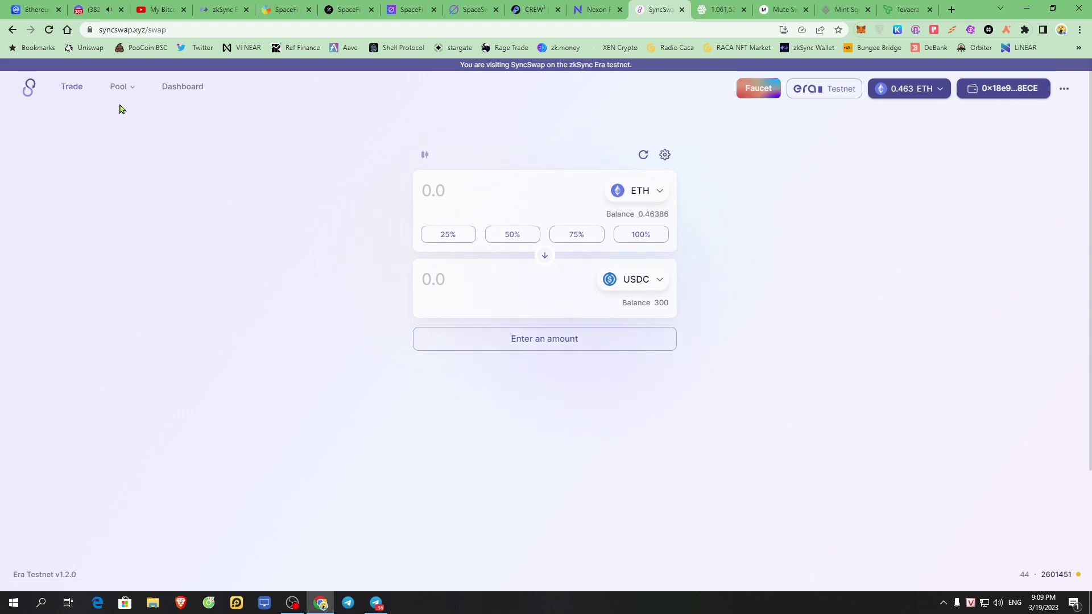
click(653, 277)
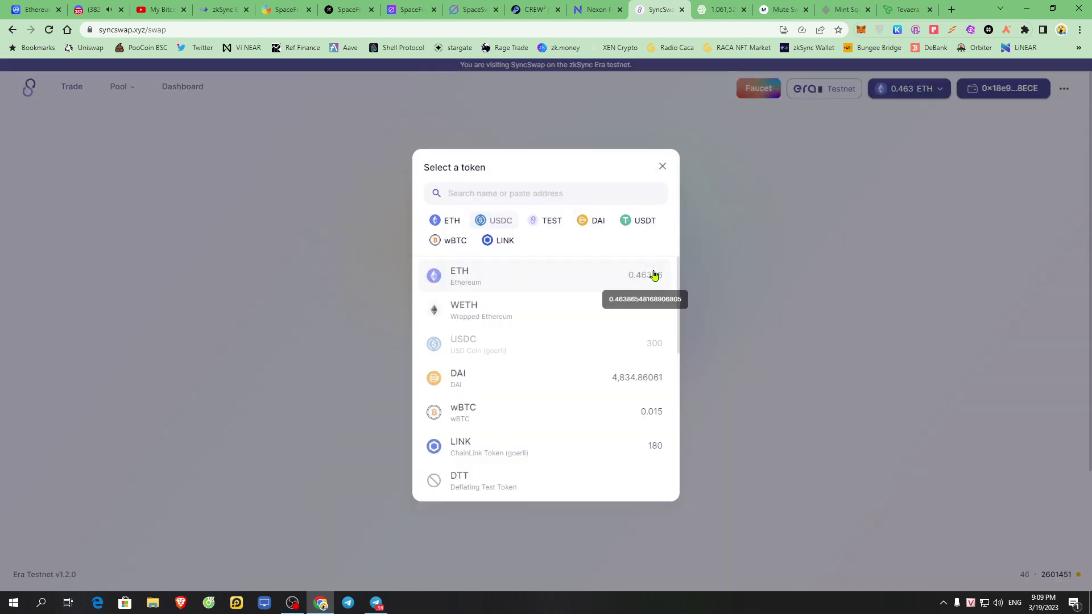
scroll(523, 414, down, 5)
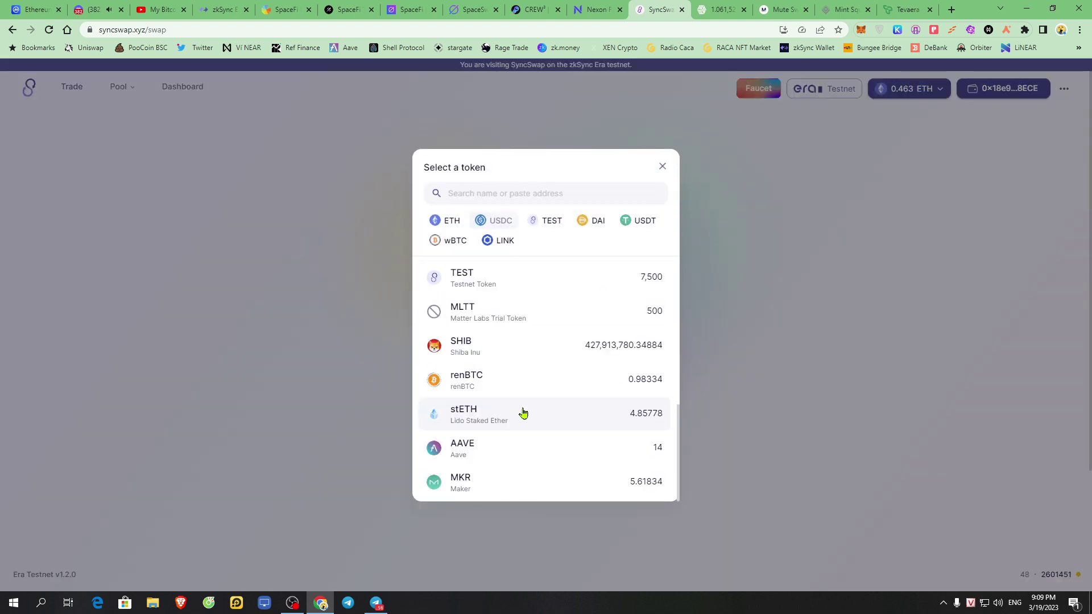
scroll(523, 415, up, 5)
click(809, 324)
- View SyncSwap's liquidity pools page and open the faucet dialog to check the token claim
click(113, 89)
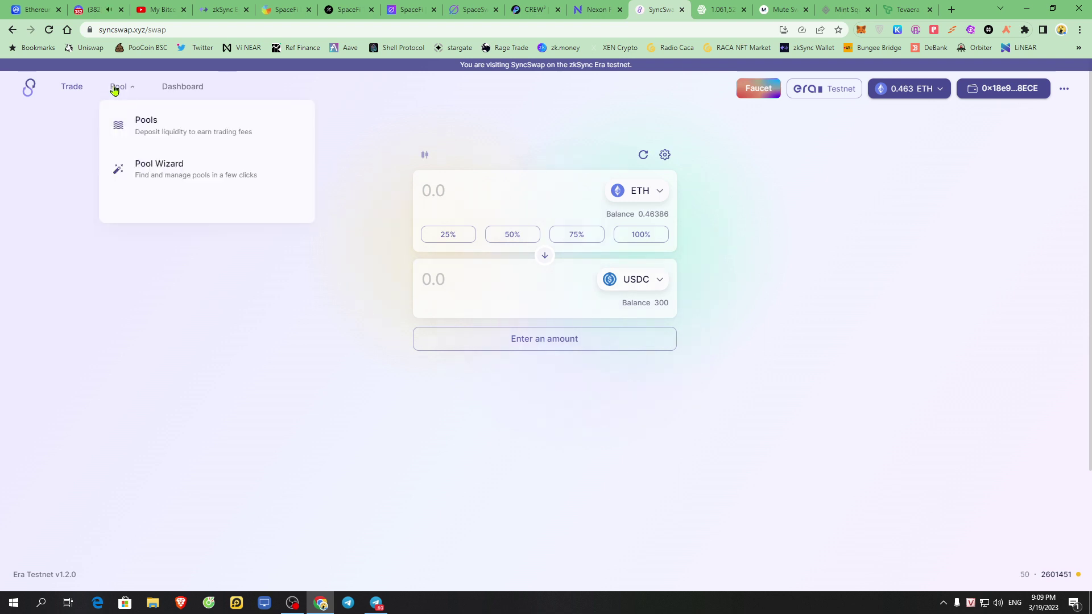
click(160, 130)
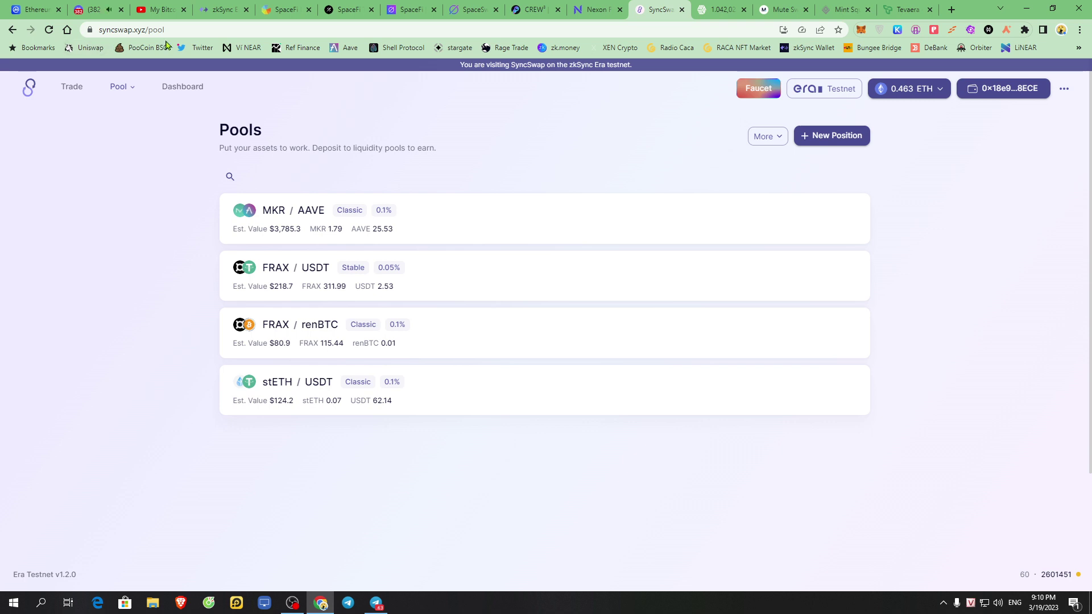
click(759, 92)
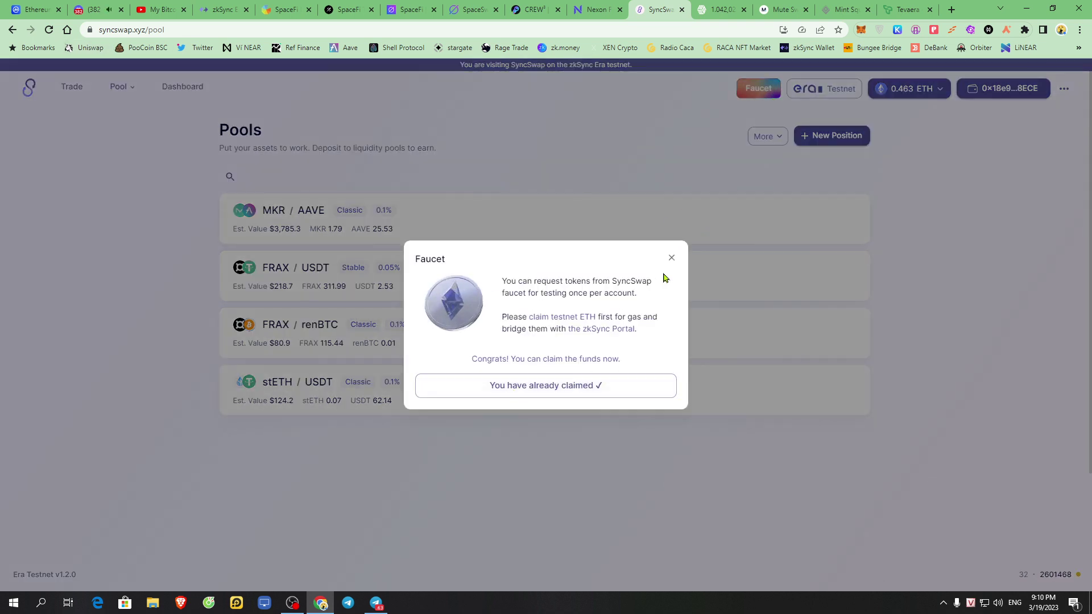
- Close the faucet dialog and open the deposit page of the MKR/AAVE classic pool
click(671, 257)
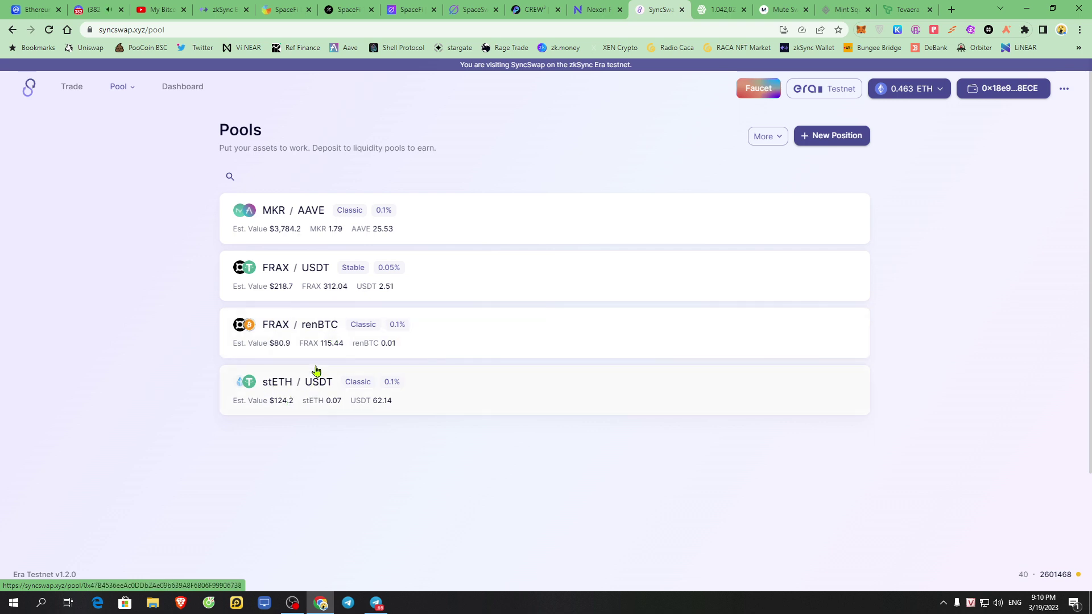
mouse_move(121, 94)
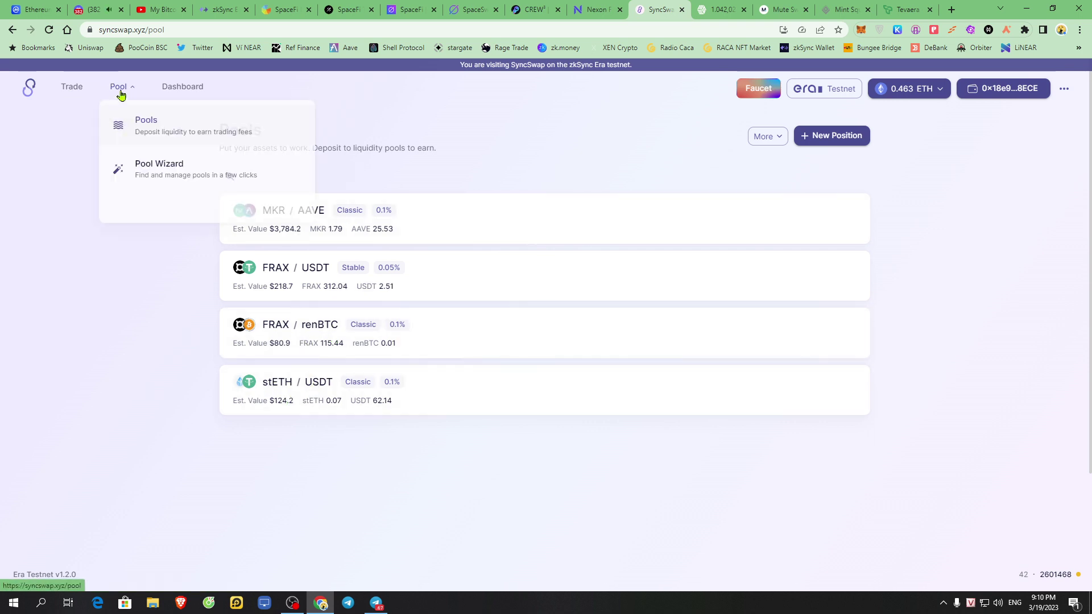
click(142, 132)
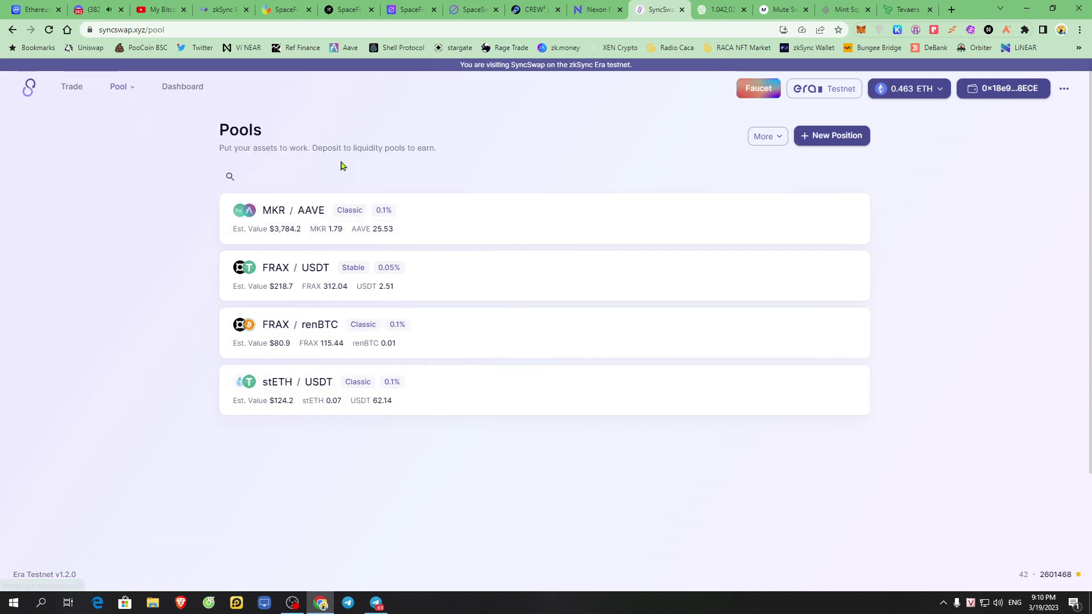
click(329, 230)
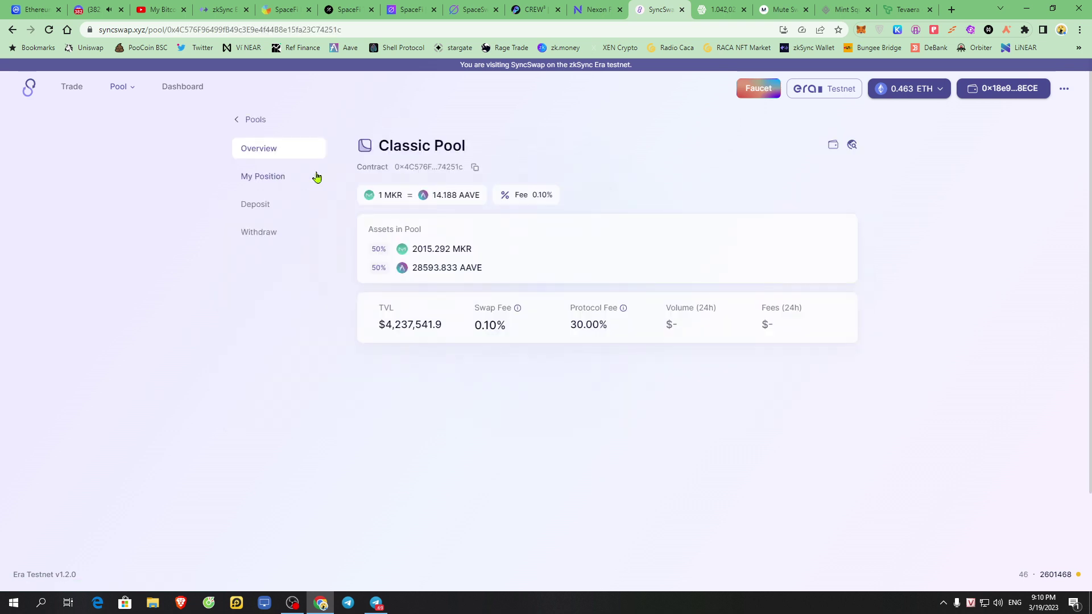
click(258, 207)
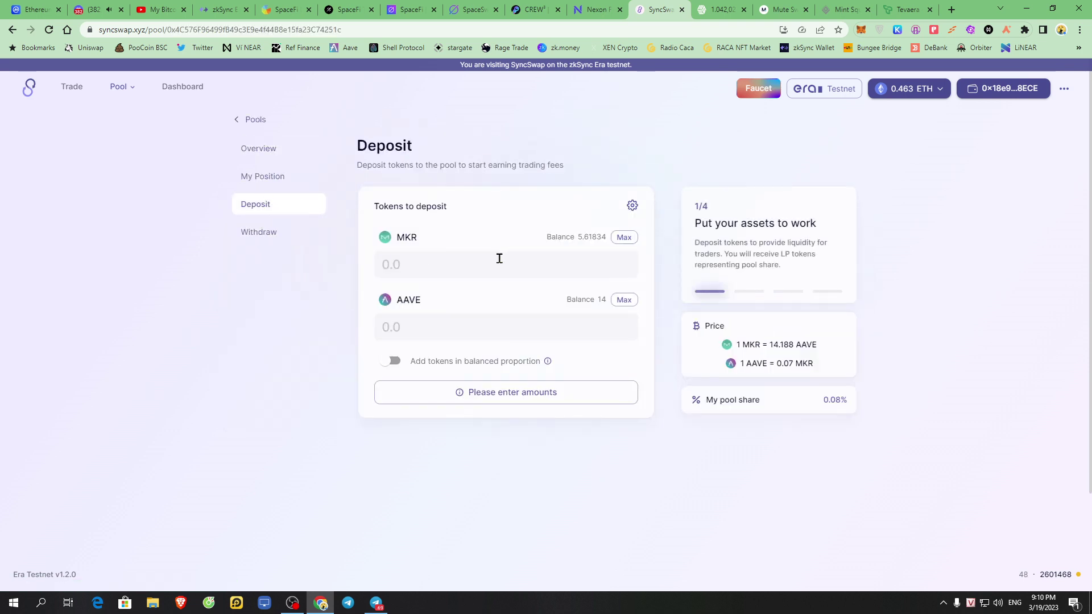
- Set the deposit amounts to 1 MKR and 1 AAVE, trying the balanced proportion option but leaving it off
click(410, 262)
text(1)
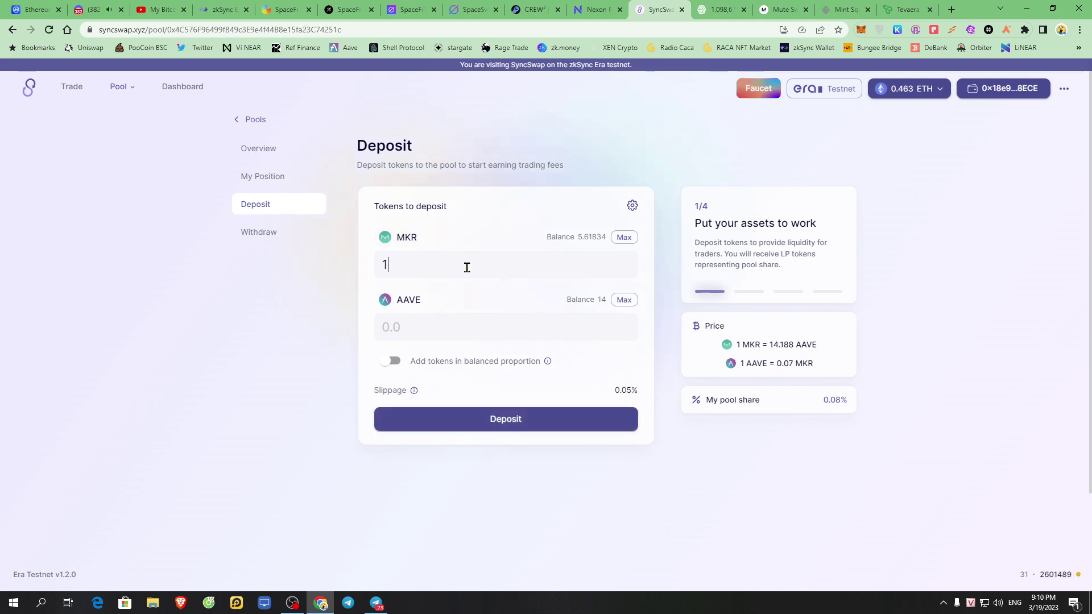
text(1)
click(390, 363)
double_click(470, 264)
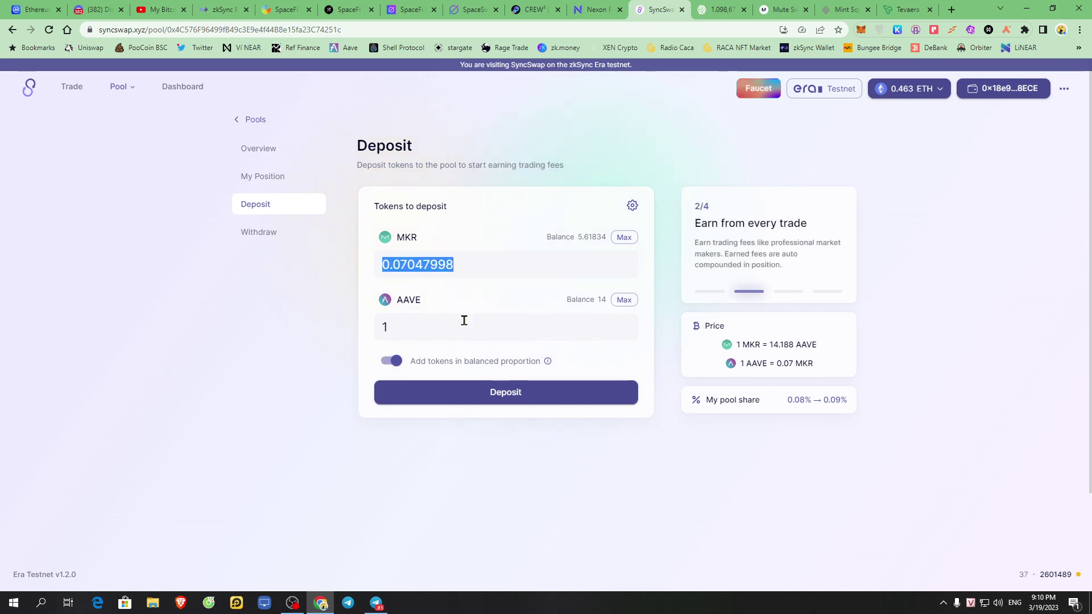
click(455, 322)
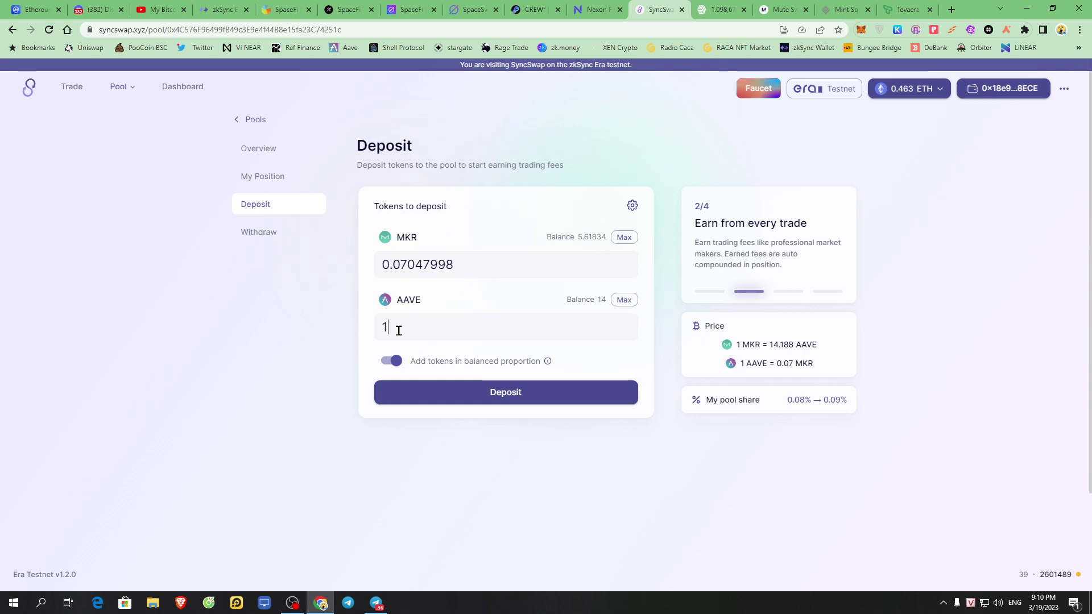
click(406, 367)
drag(452, 265, 327, 276)
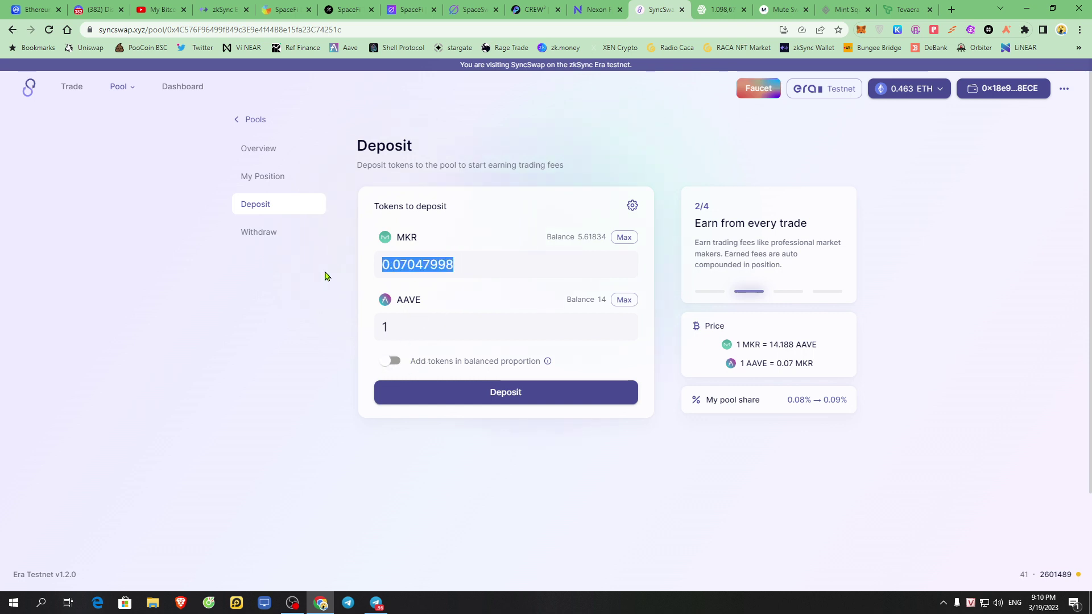
text(1)
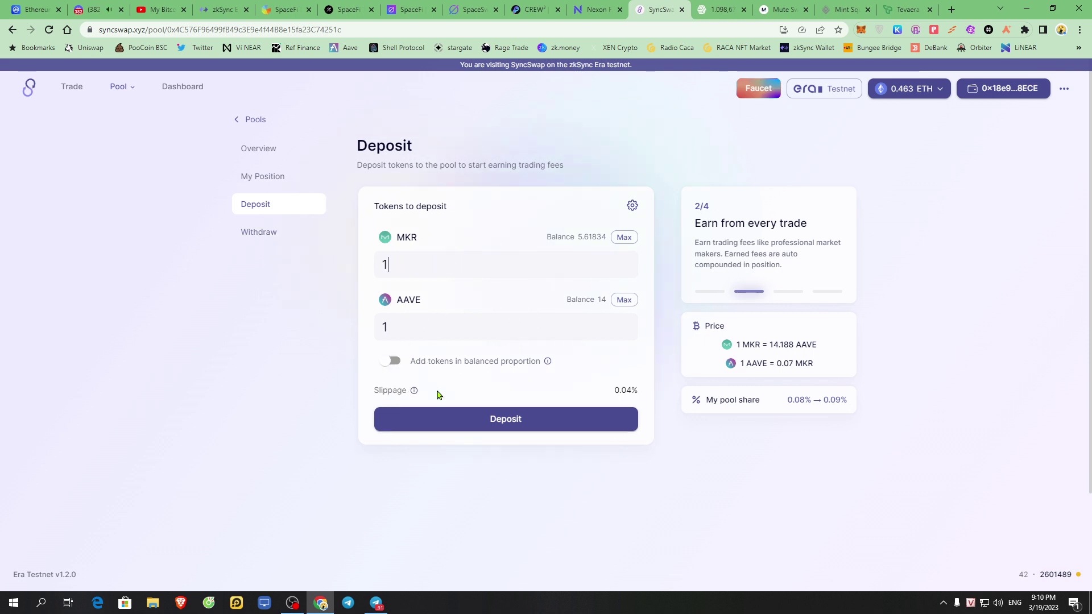
- Deposit the entered tokens into the MKR/AAVE pool, approve the transaction in MetaMask, and dismiss the result dialog
click(503, 421)
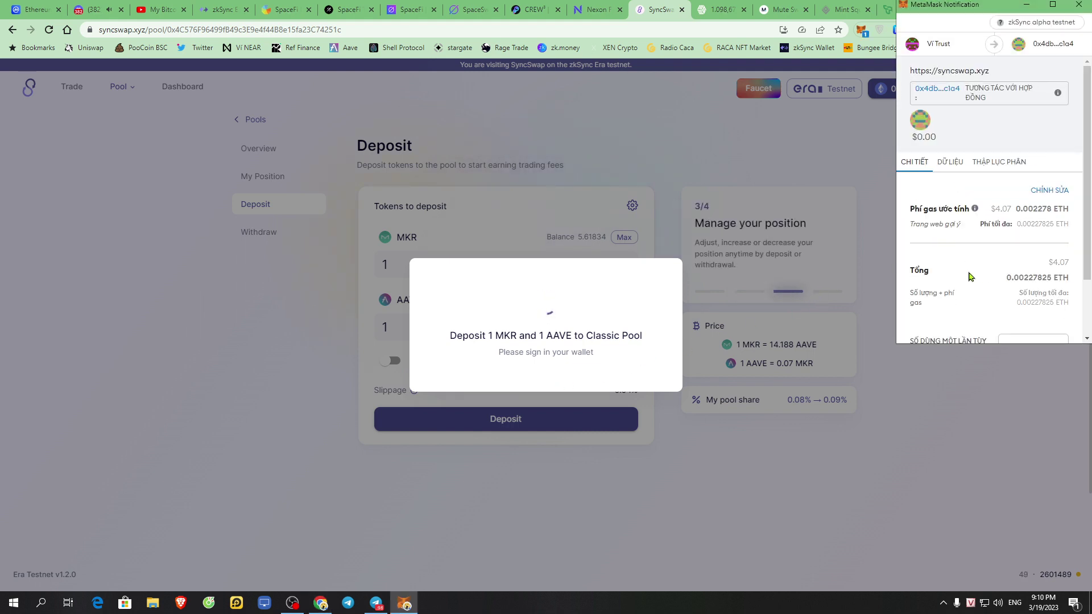
scroll(1017, 274, down, 2)
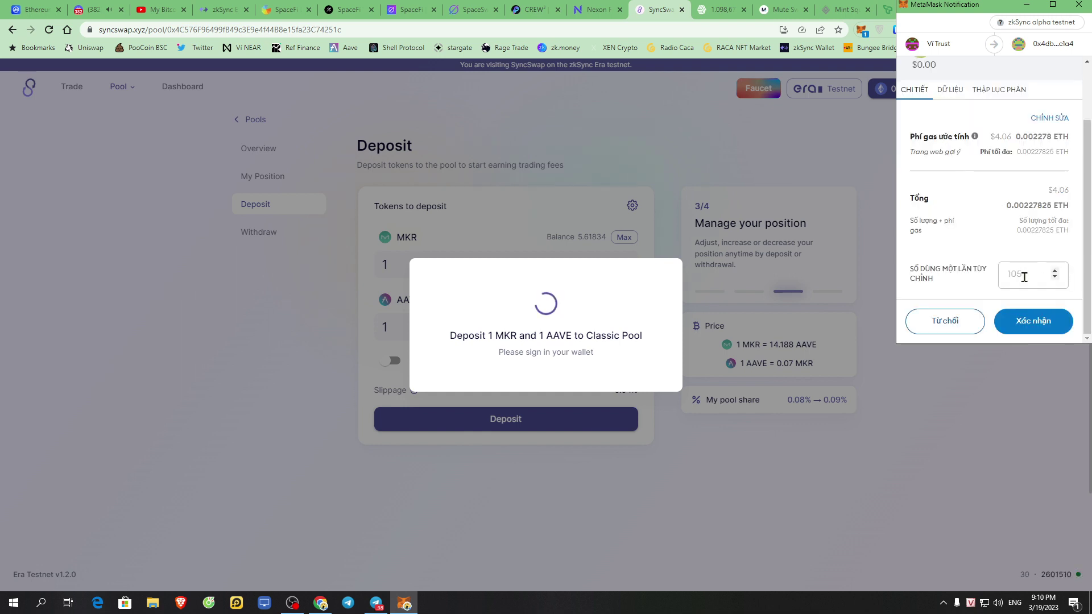
click(1035, 323)
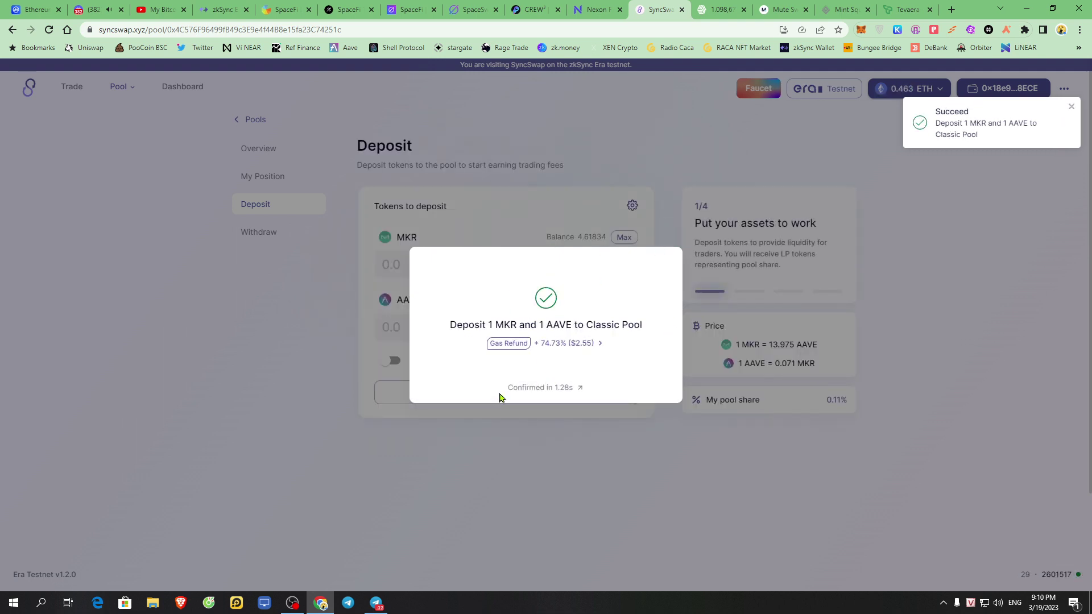
click(271, 363)
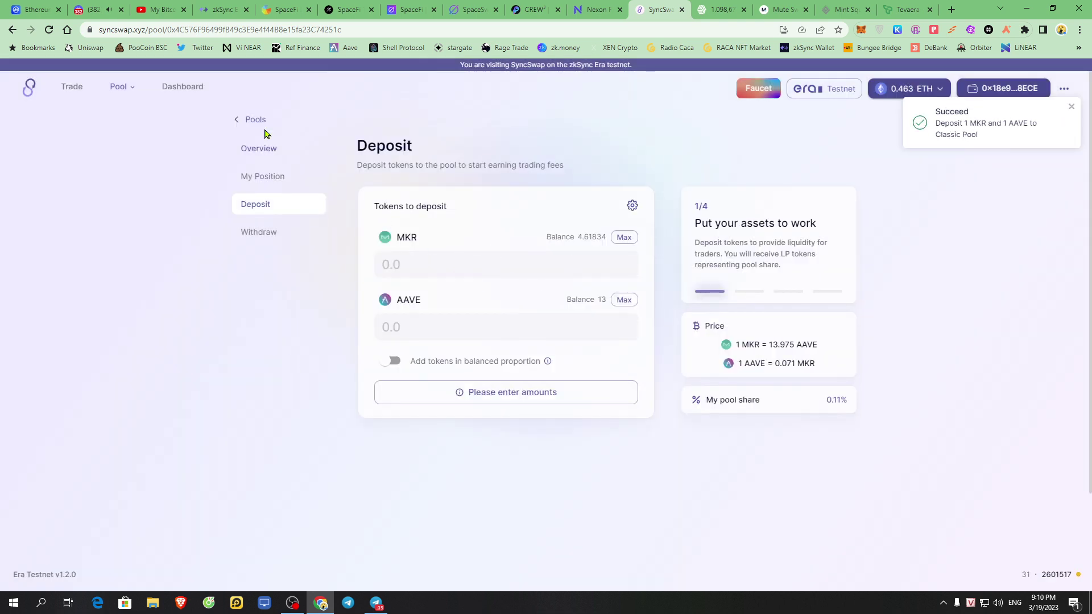
- View the MKR/AAVE pool's overview and examine its assets in the pool
click(263, 155)
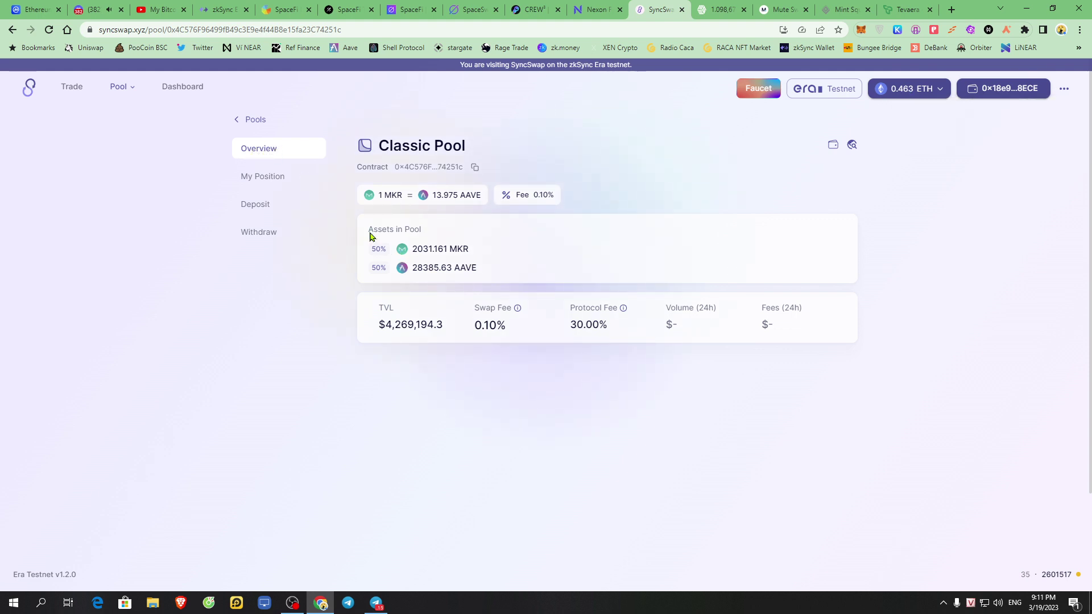
drag(370, 236, 472, 281)
click(650, 157)
- Switch to MES Protocol, check its supported chains, and connect the MetaMask wallet
click(701, 11)
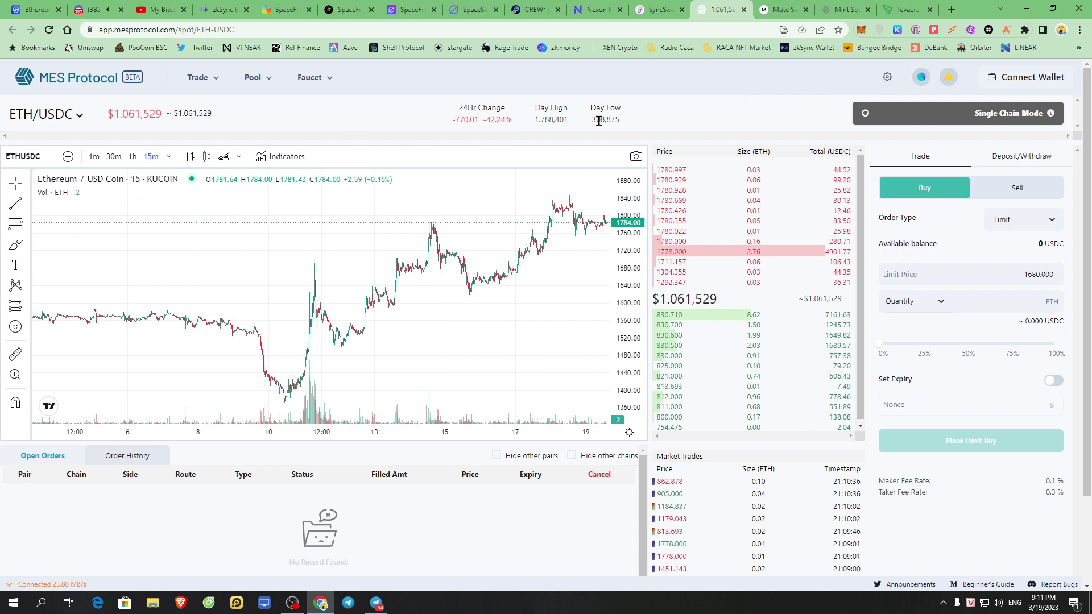
click(949, 83)
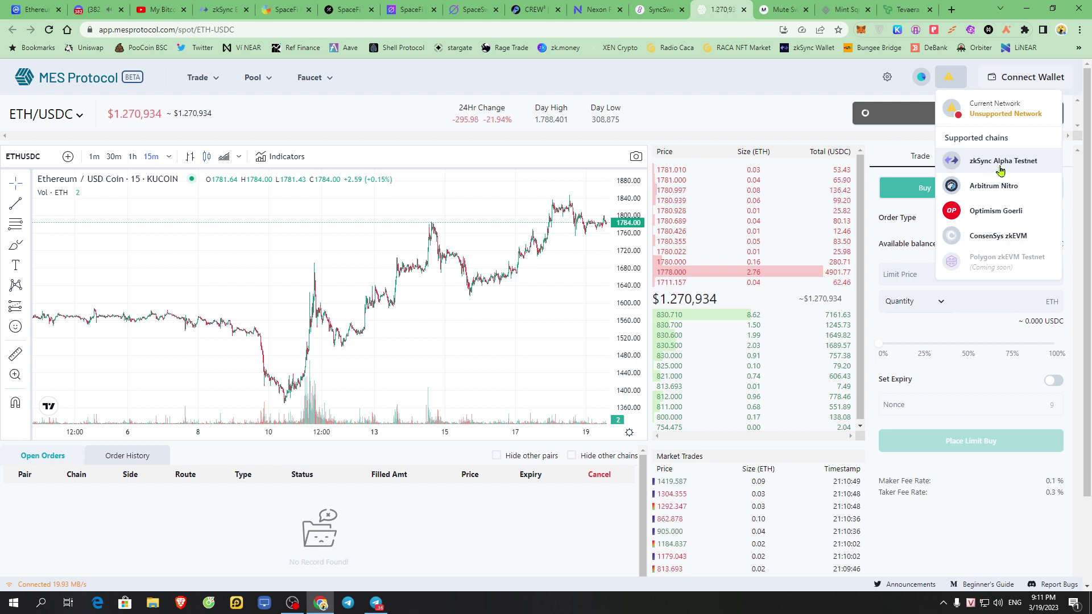
click(994, 242)
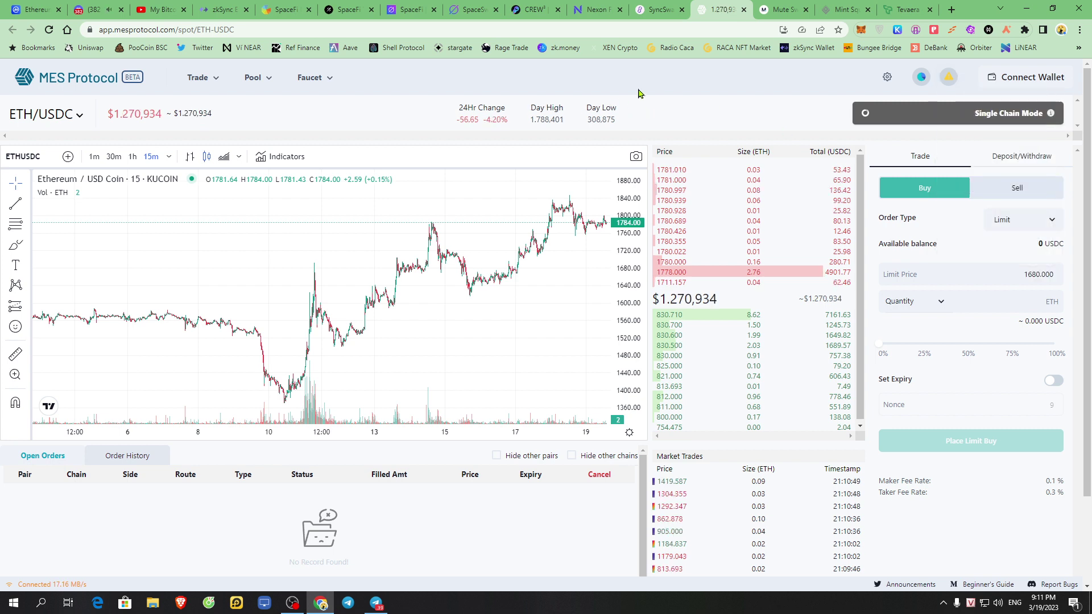
click(1021, 80)
click(549, 264)
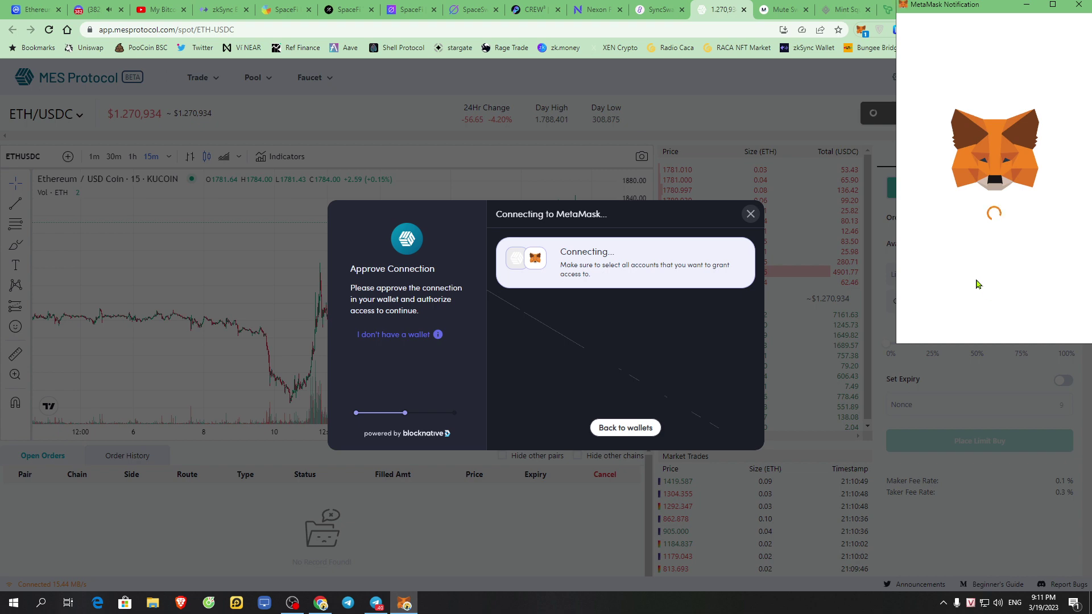
click(1043, 320)
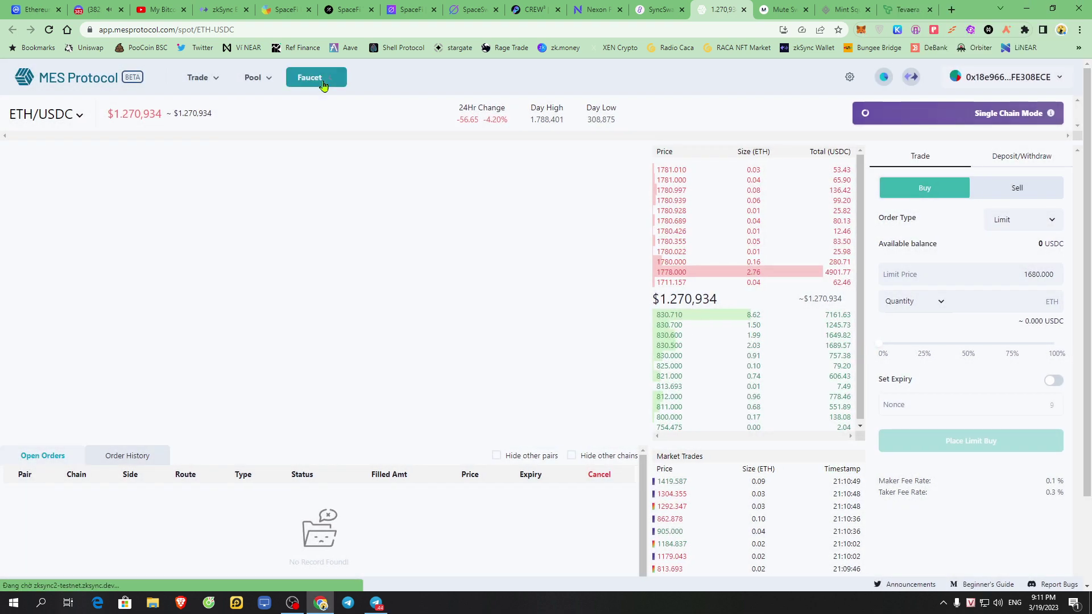
- Check MES Protocol's faucet entry and view the deposit and withdrawal options of the USDC vault
click(323, 79)
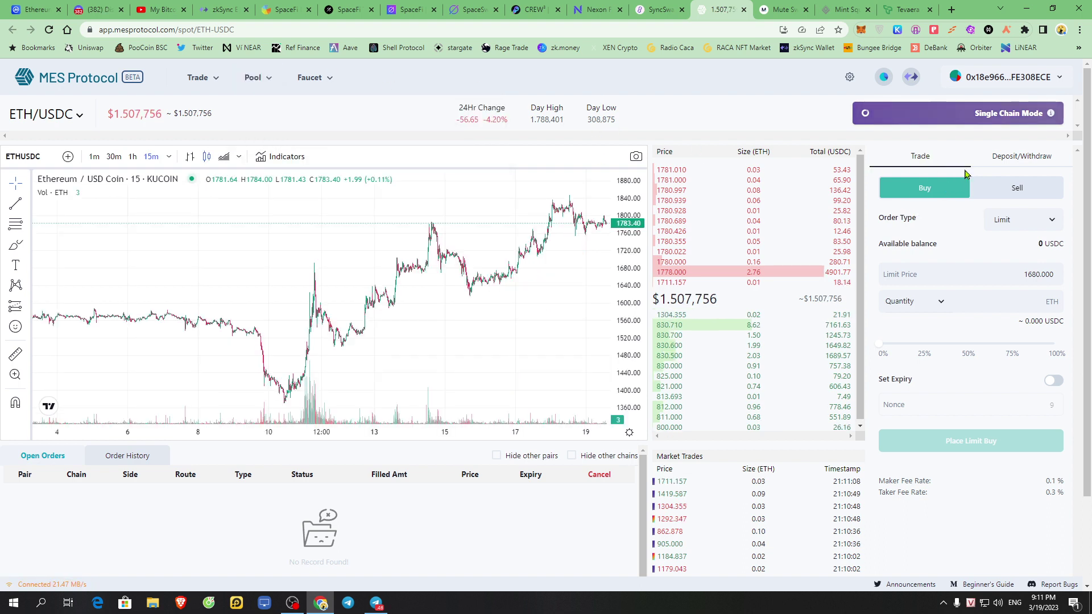
click(1012, 163)
click(996, 191)
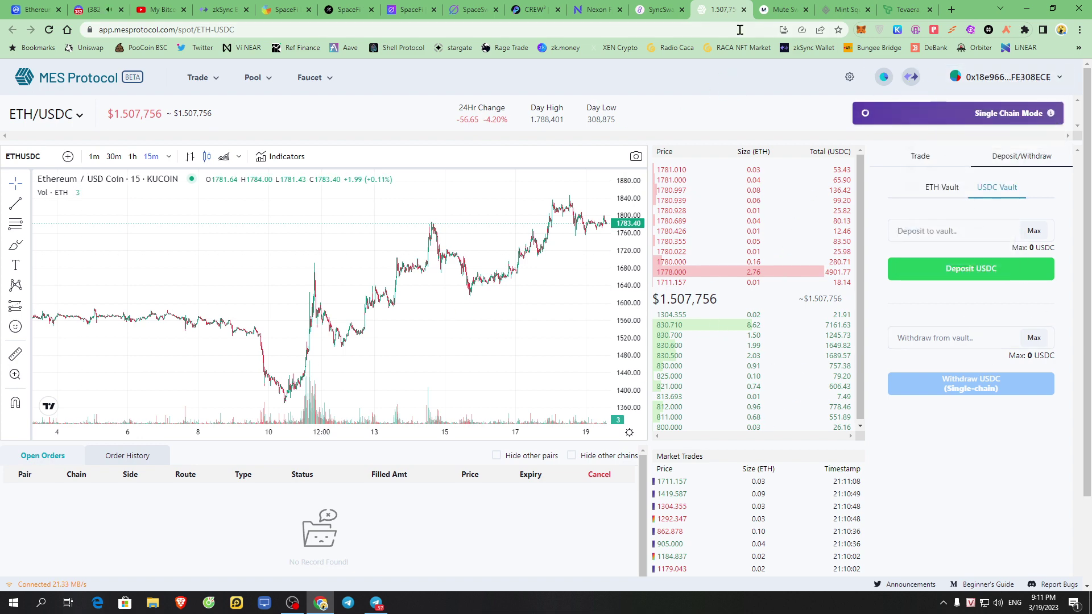
- Switch to Mute.Switch and disconnect the currently connected wallet
click(782, 9)
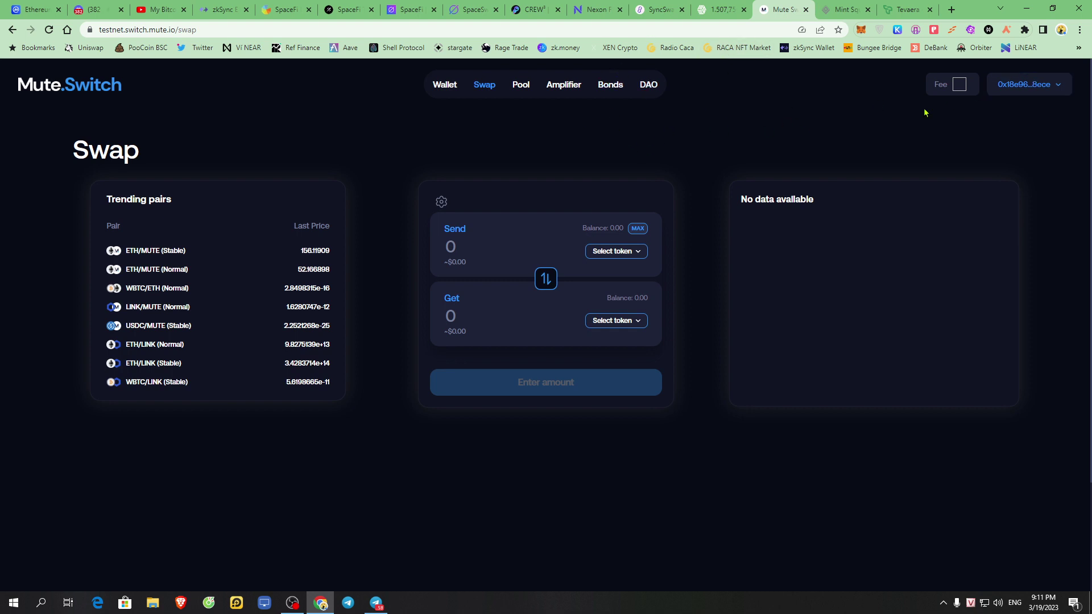
click(1026, 84)
click(630, 321)
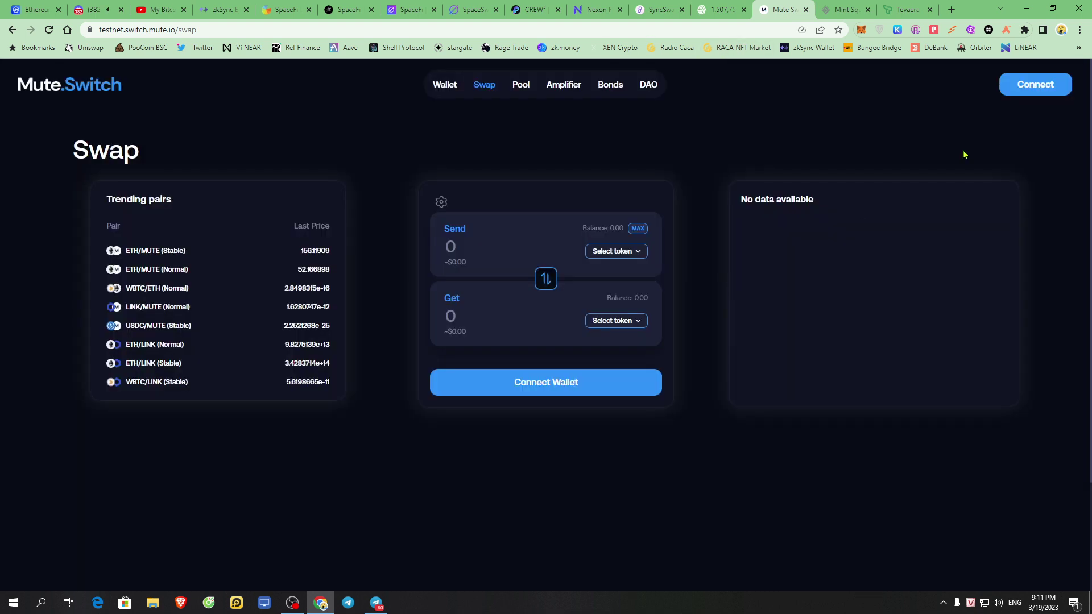
- Reconnect the MetaMask wallet to Mute.Switch, approving the connection request
click(1030, 83)
click(534, 259)
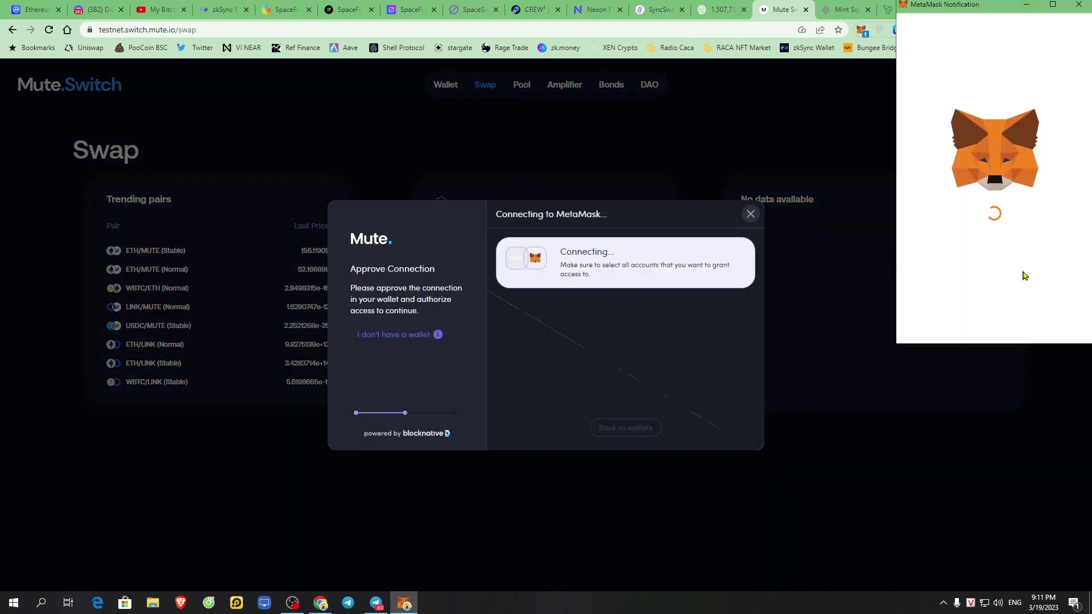
click(1047, 320)
click(1047, 320)
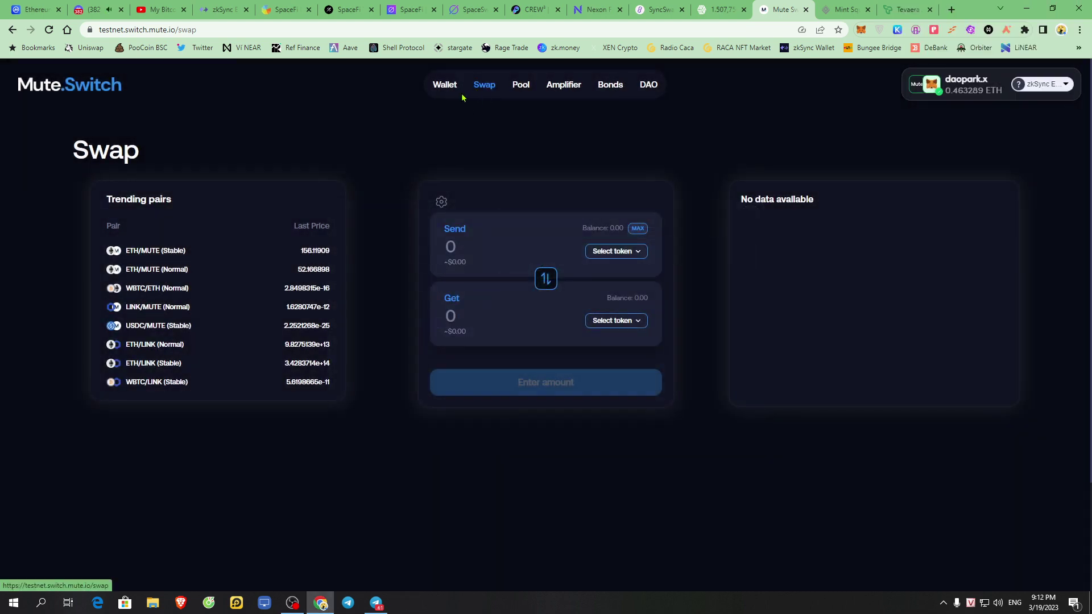
- Set up a Mute.Switch swap sending 0.01 ETH to get MUTE, and check the MUTE balance
click(616, 251)
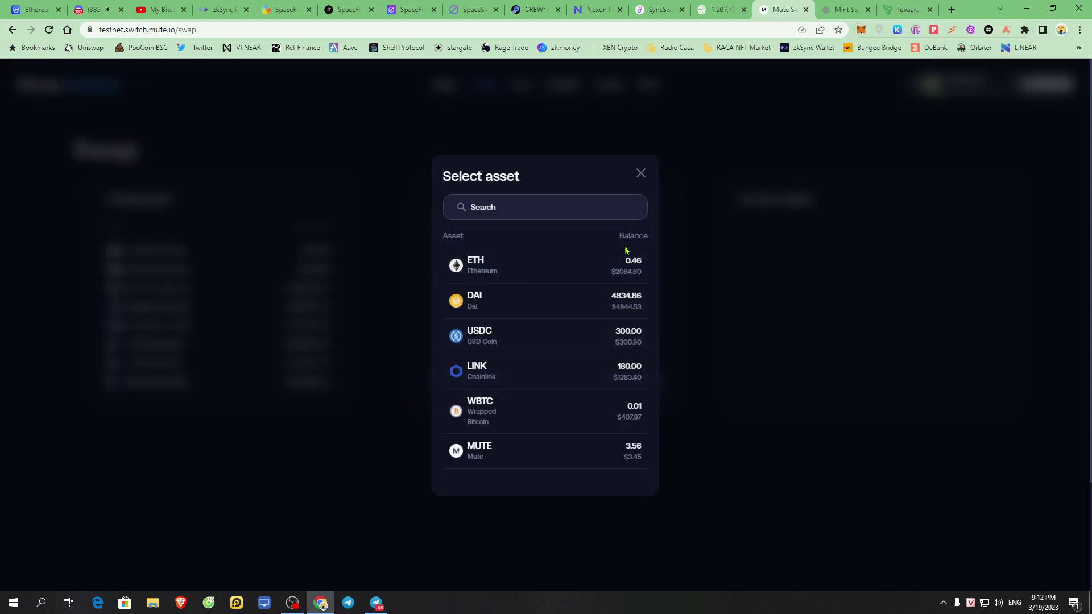
click(531, 270)
click(616, 320)
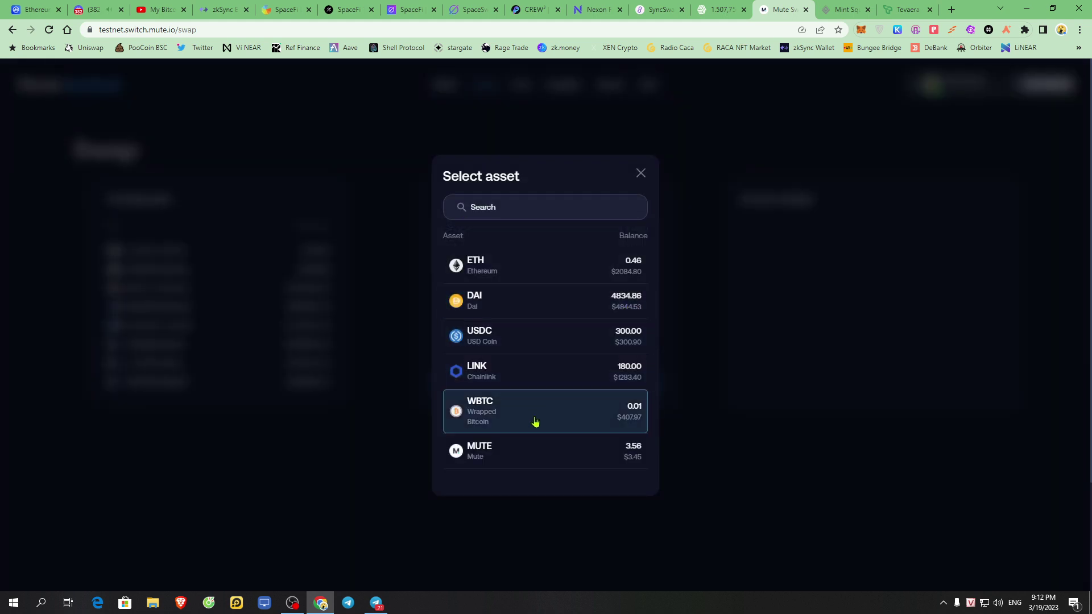
click(512, 454)
click(489, 234)
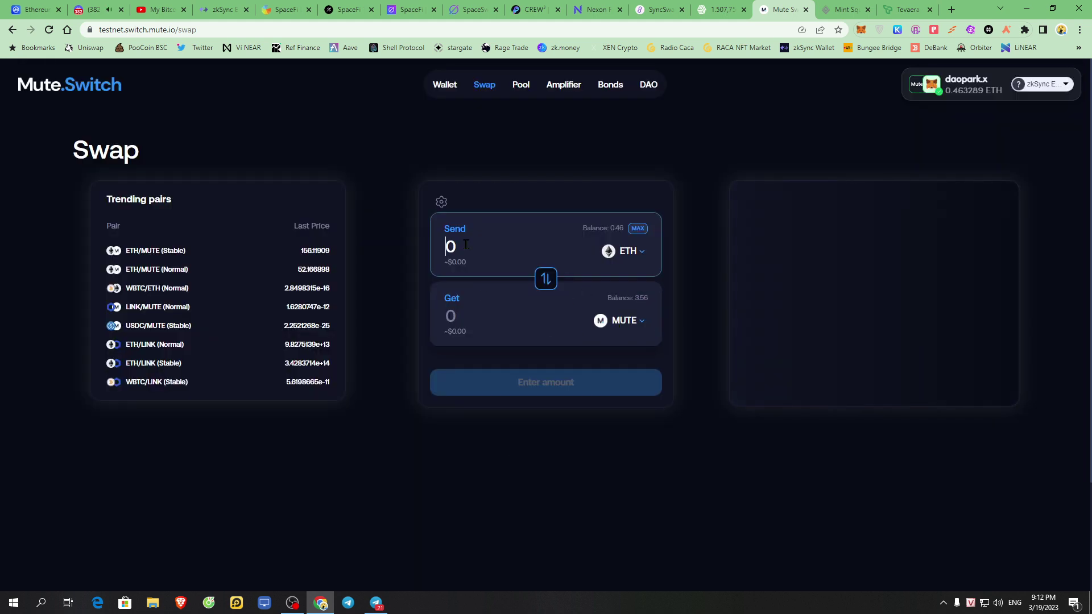
double_click(472, 319)
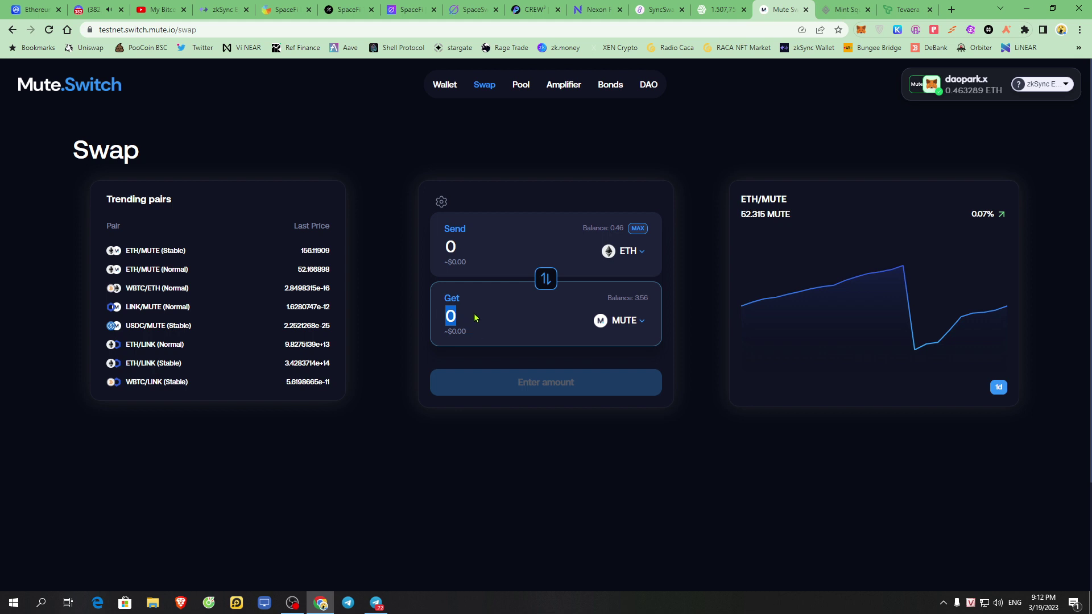
click(476, 249)
text(.01)
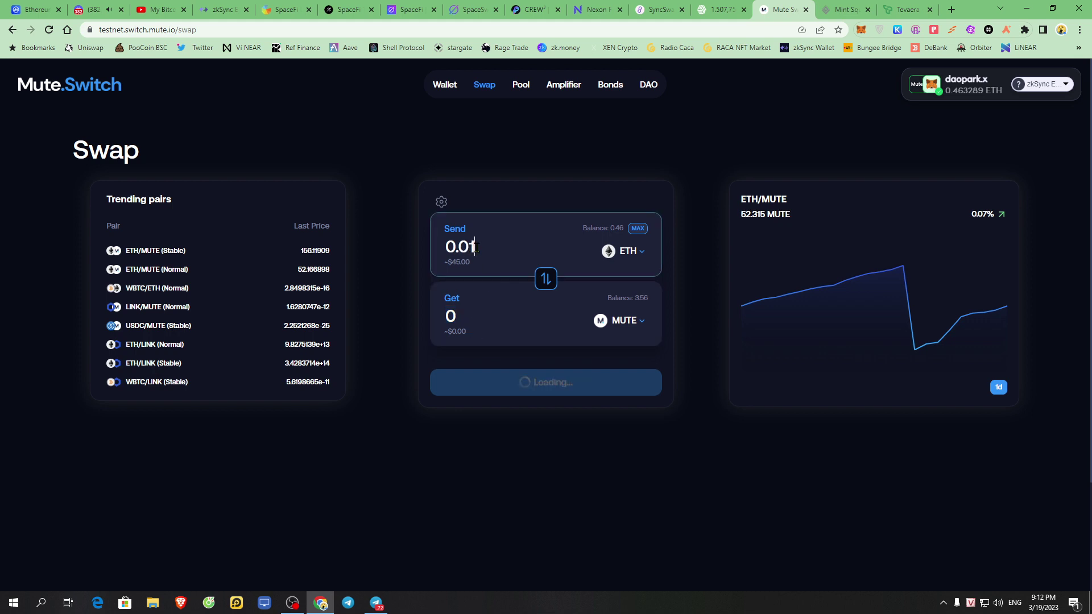
drag(606, 298, 672, 305)
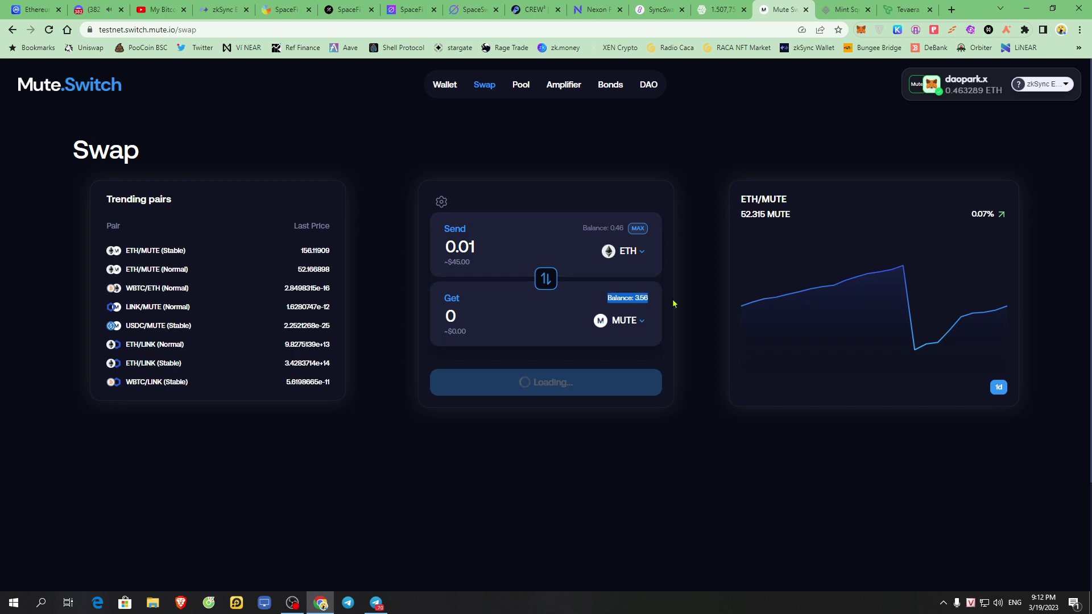
- Open Mute.Switch's liquidity pools and find the WETH/MUTE pool in the list
click(522, 86)
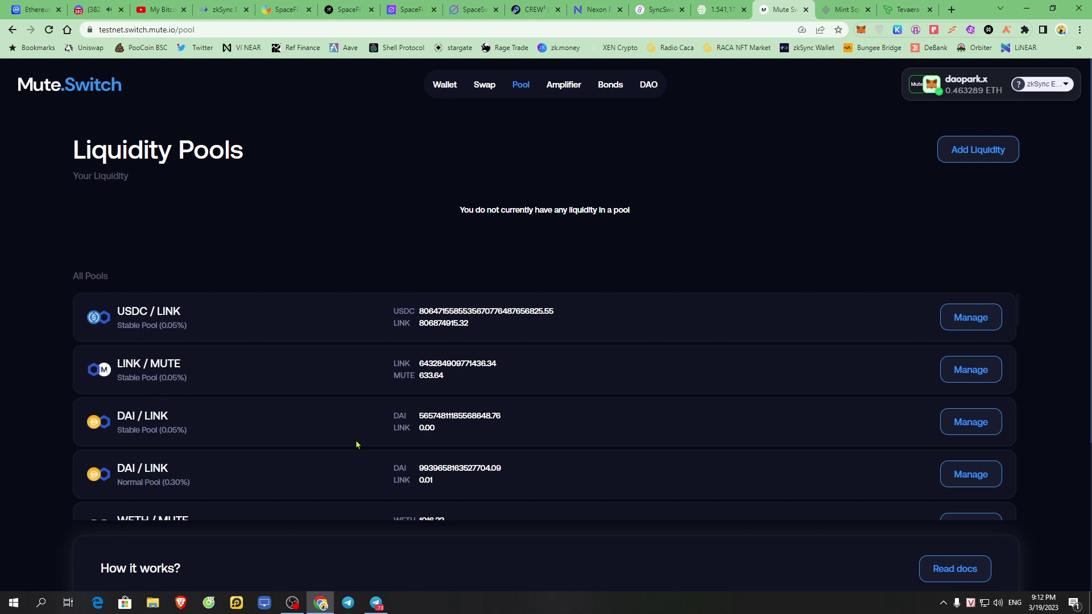
scroll(357, 444, down, 3)
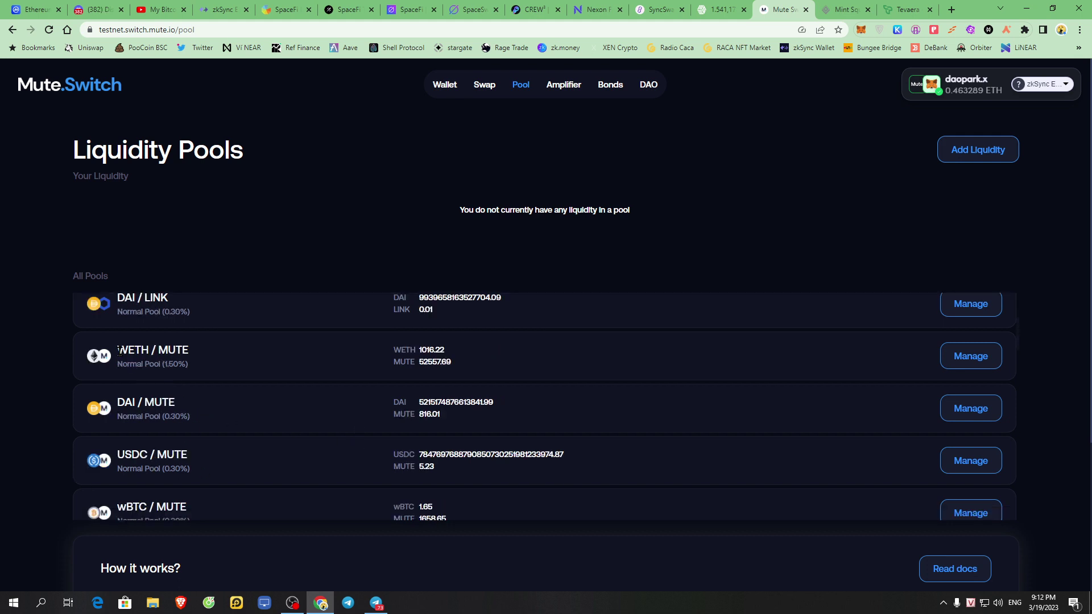
drag(119, 350, 188, 351)
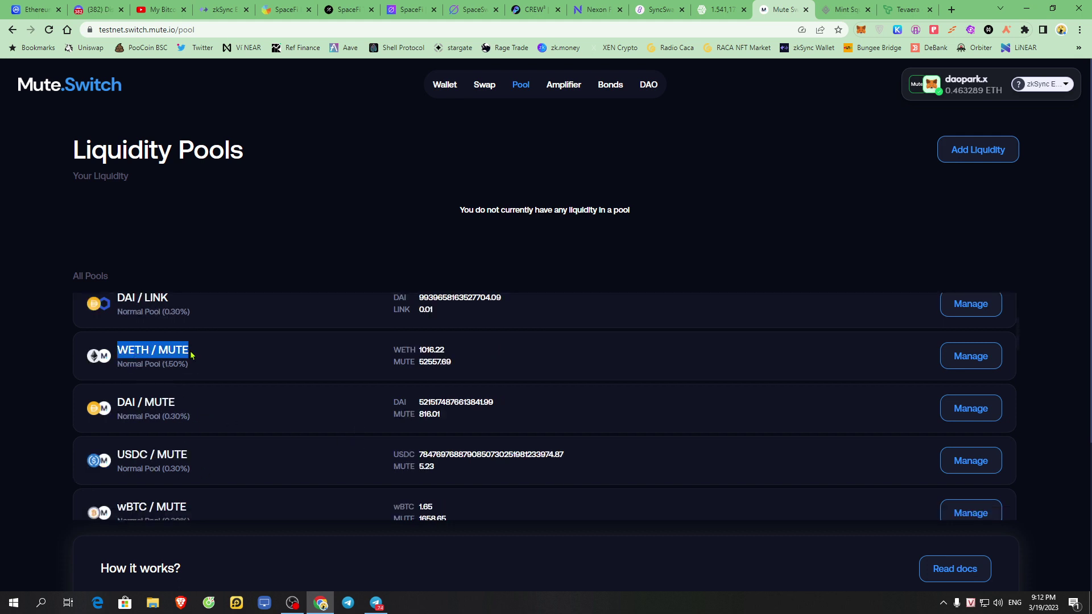
- Open the WETH/MUTE pool and set up a liquidity deposit of 0.01 MUTE with the matching ETH amount
click(970, 357)
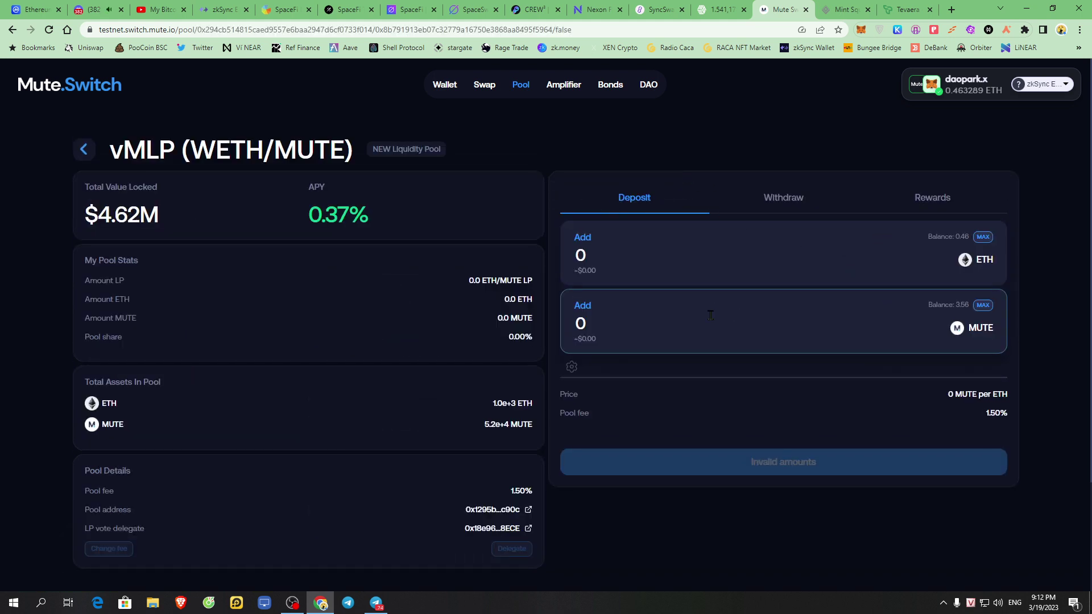
double_click(667, 341)
text(1)
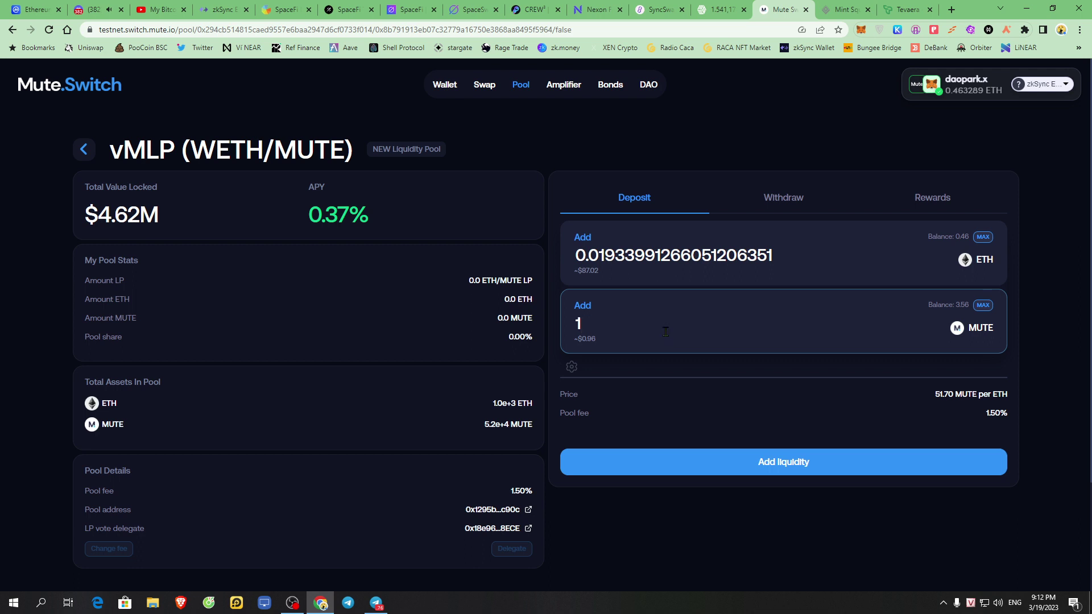
key(BackSpace)
text(0.01)
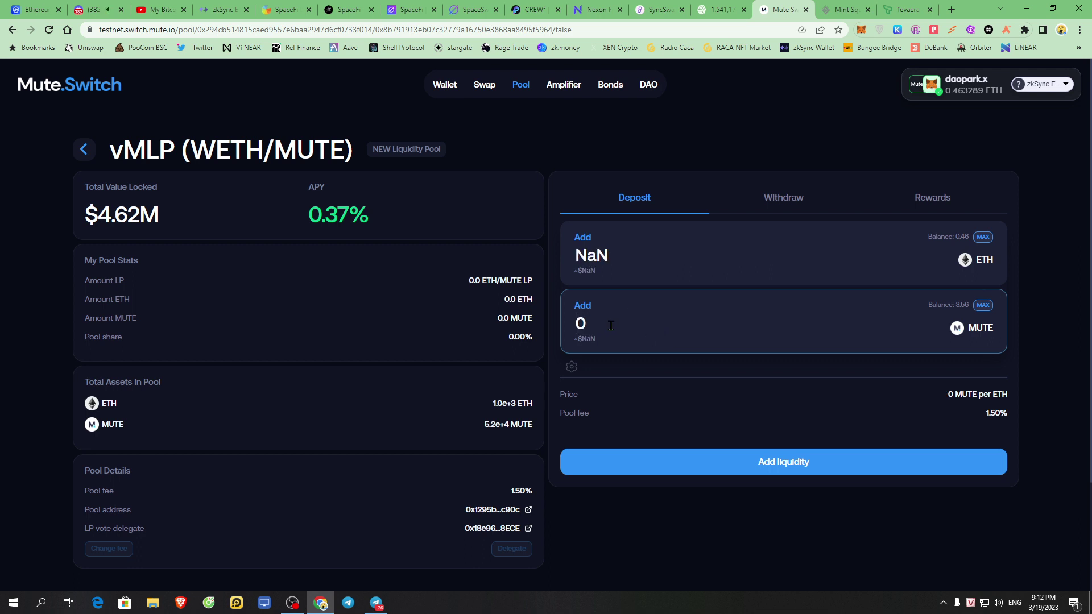
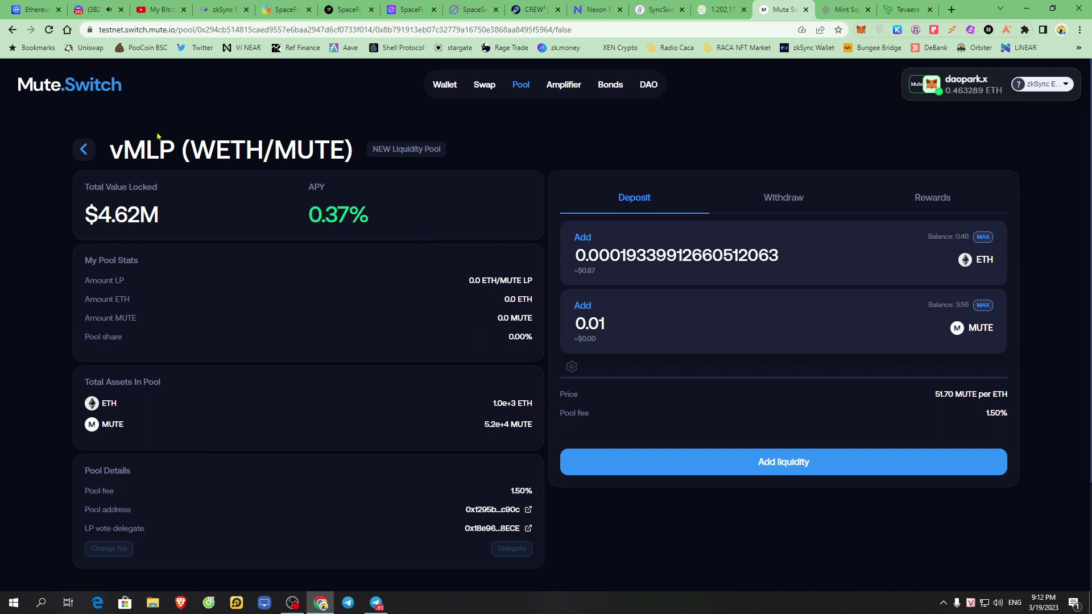
- Look over the Amplifier and Bonds pages, and examine the vMLP (MUTE/ETH) bond's required LP token
click(85, 150)
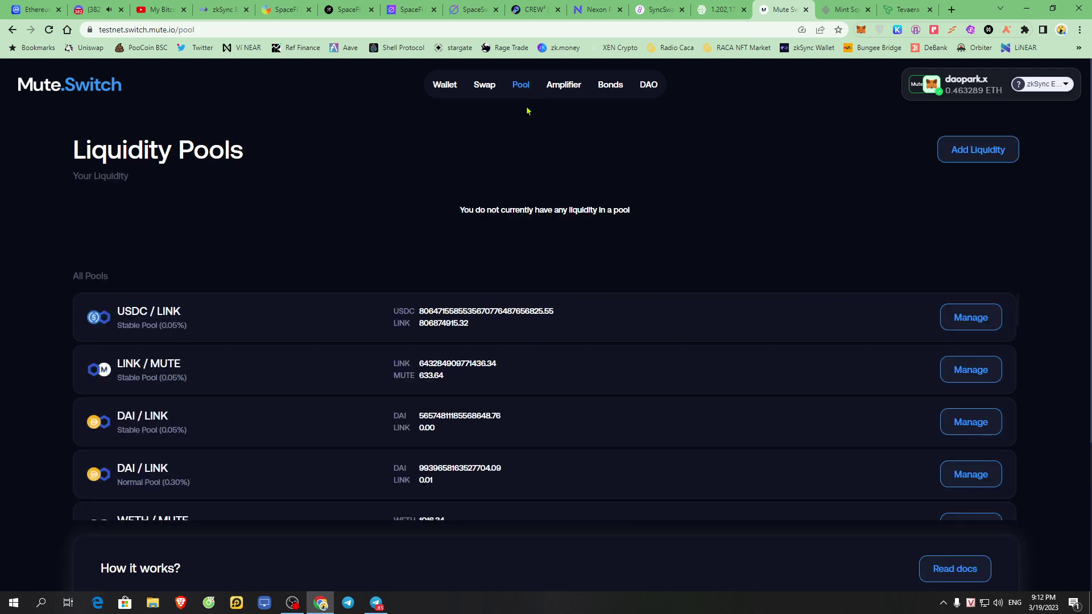
click(604, 93)
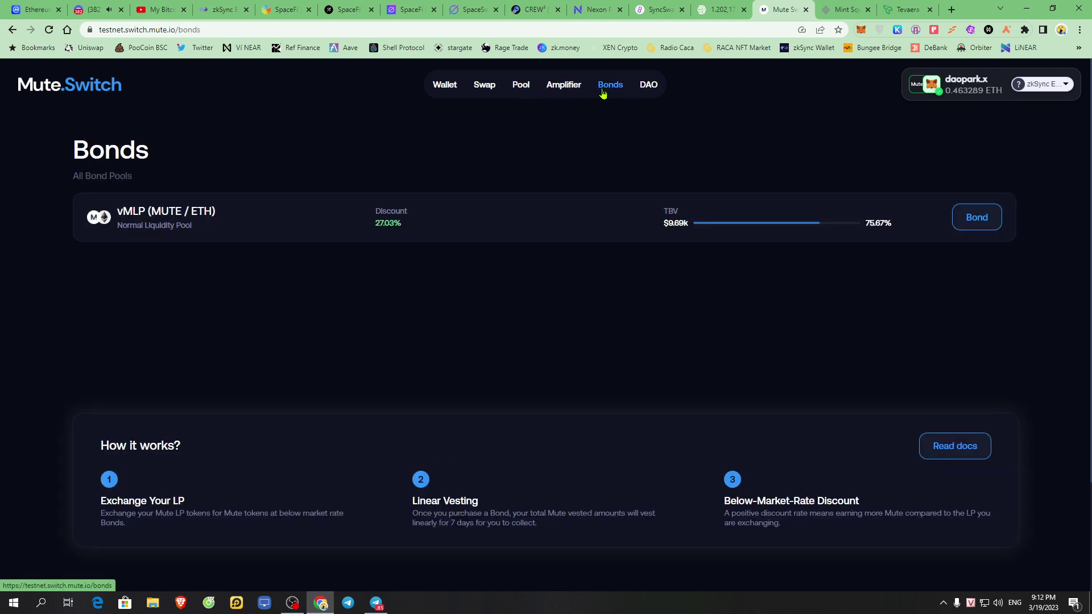
click(563, 85)
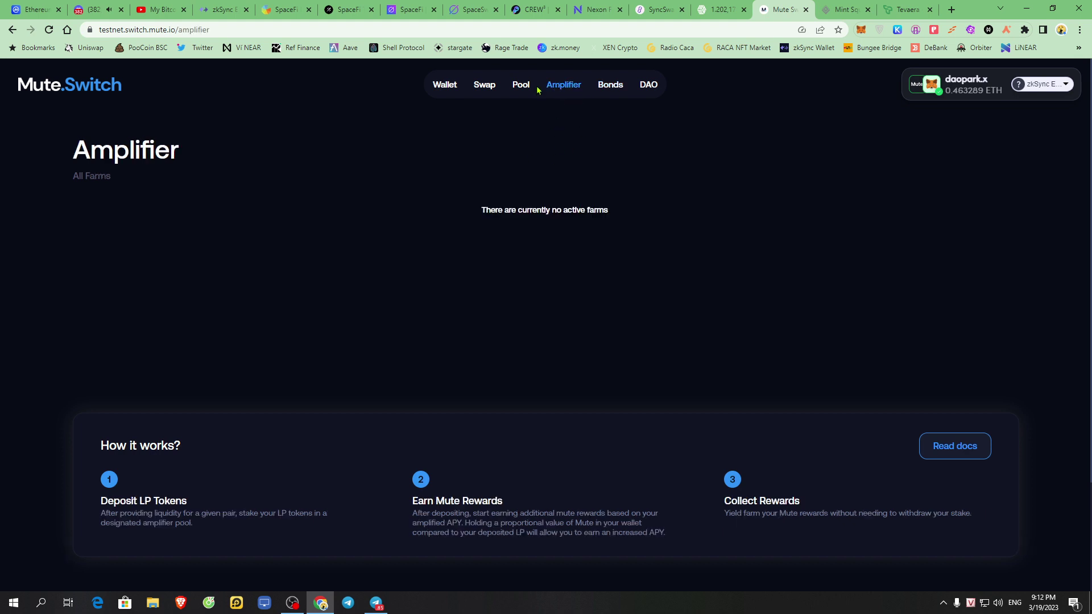
click(612, 85)
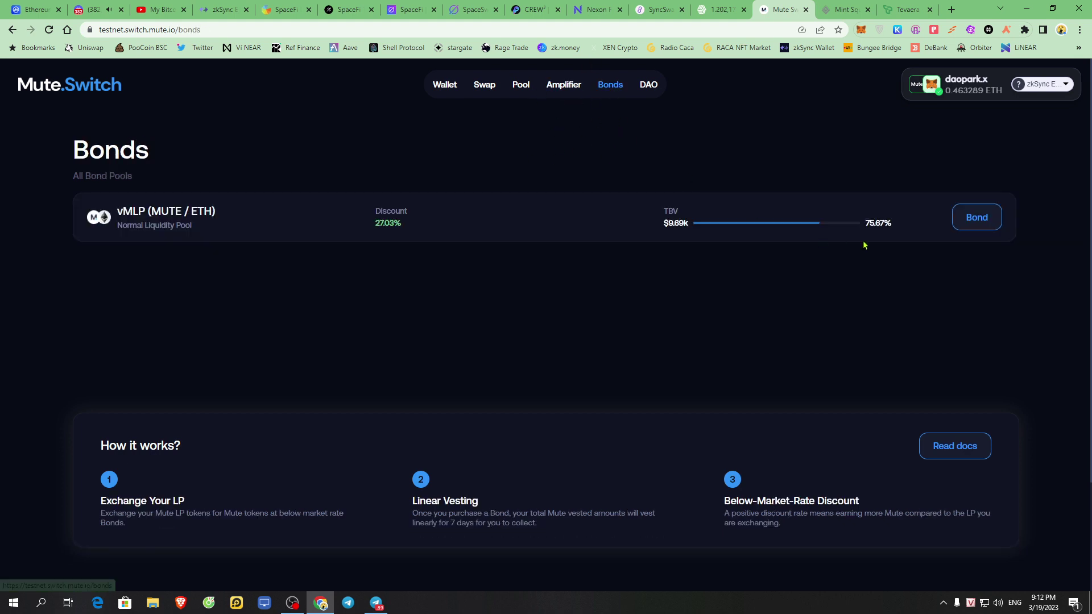
click(976, 219)
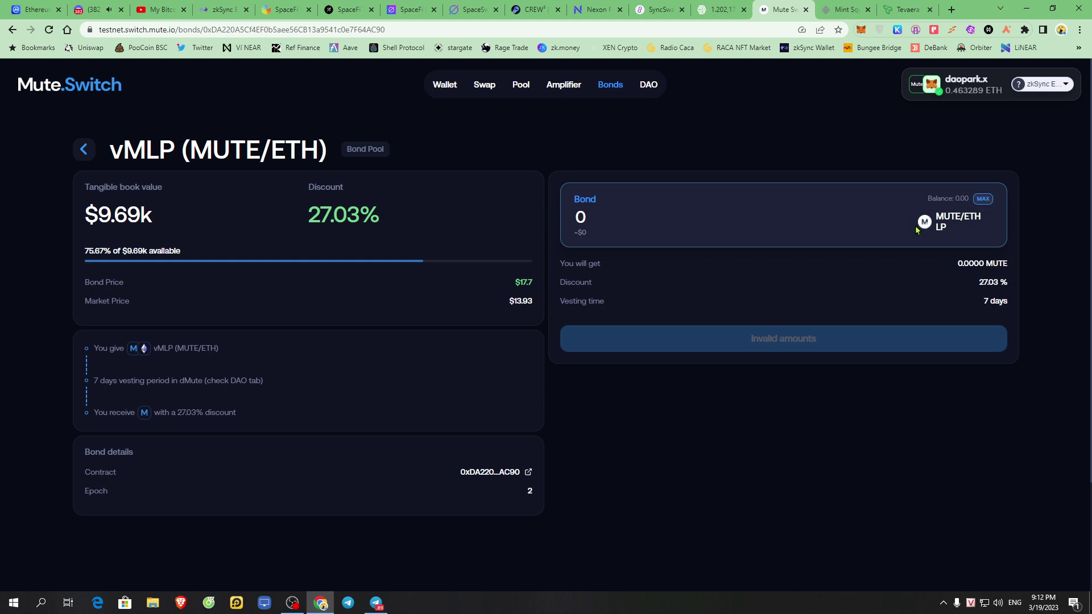
drag(915, 226, 992, 225)
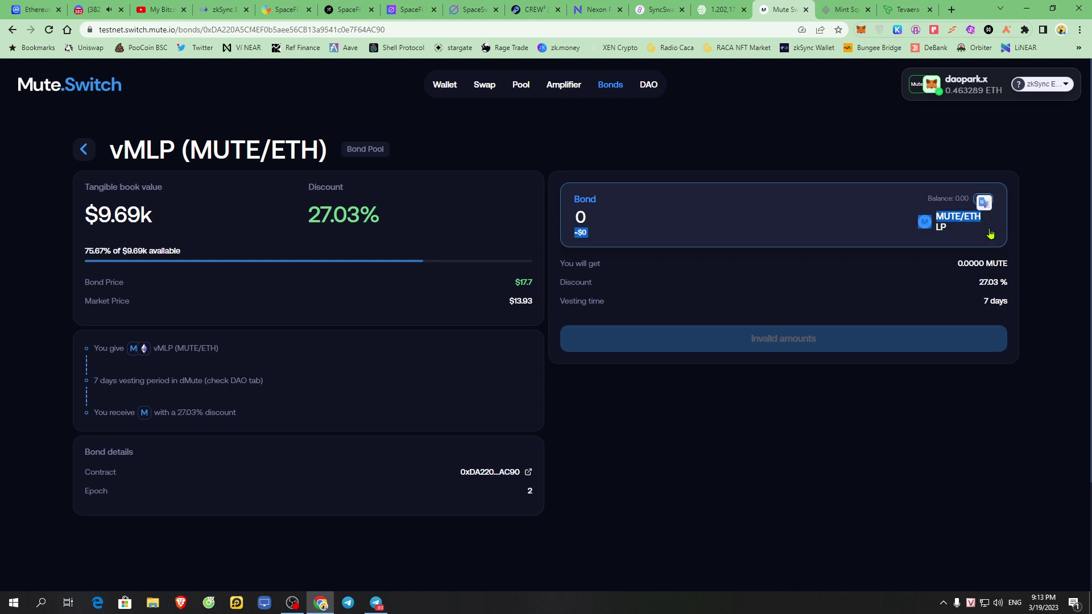
click(820, 214)
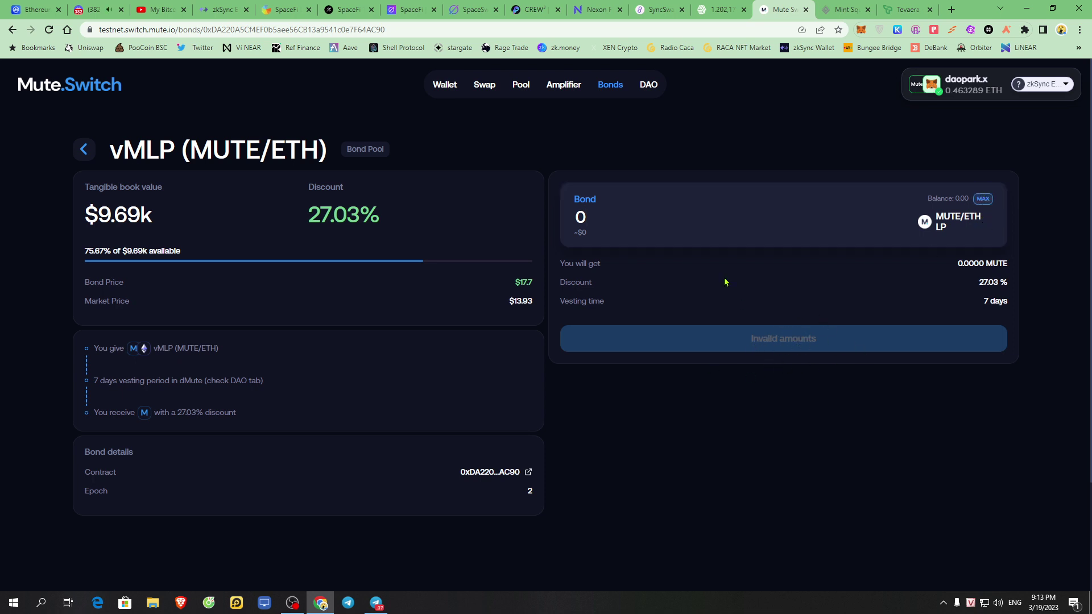
- Open the Mute.io DAO page and check the MUTE balance available for locking
click(648, 84)
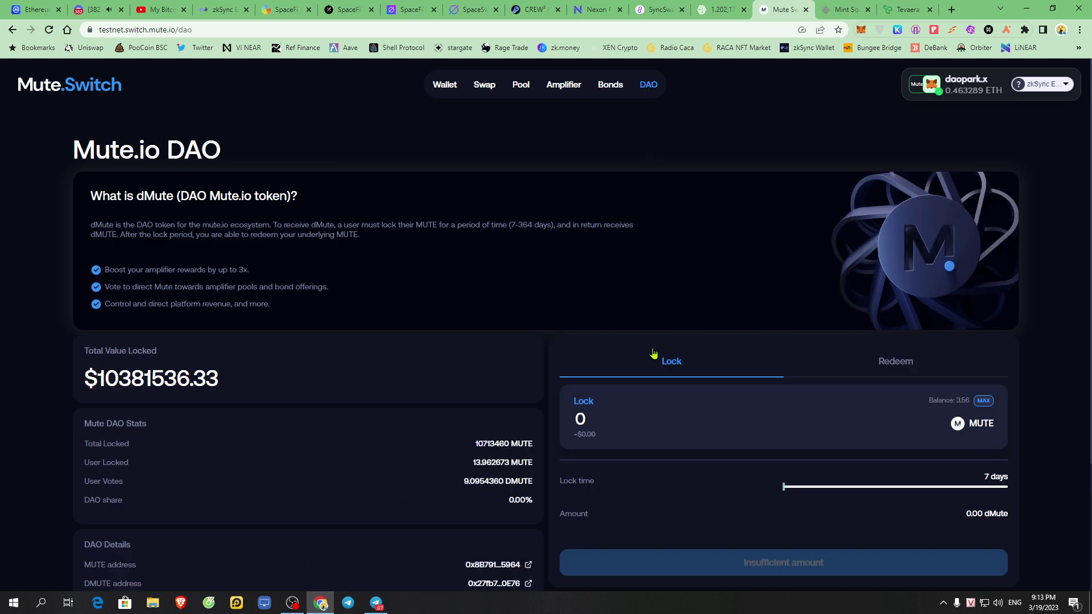
scroll(643, 357, down, 3)
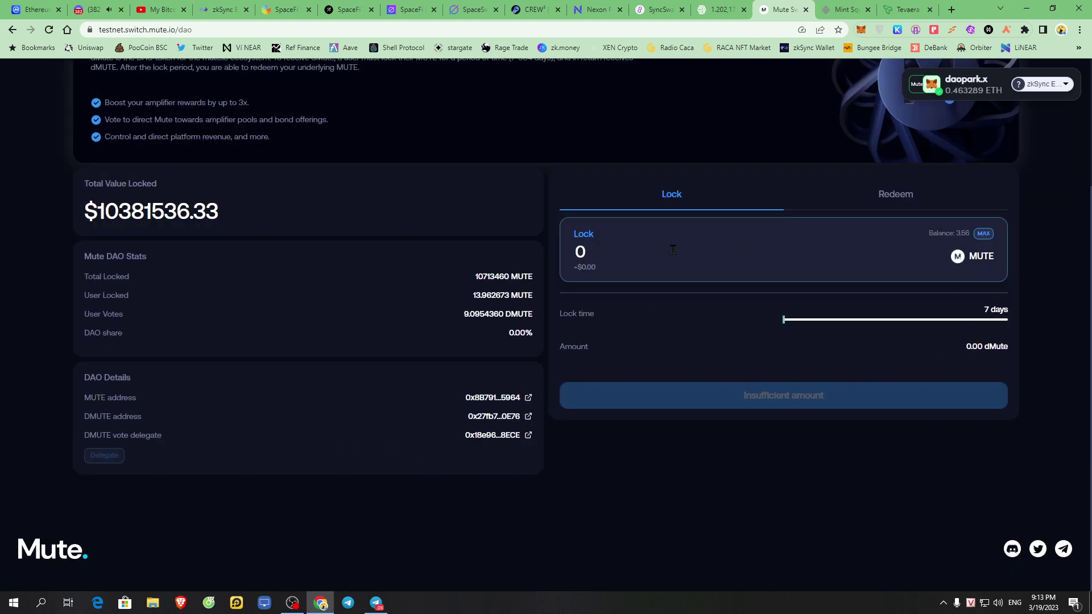
scroll(727, 284, up, 3)
scroll(719, 291, down, 3)
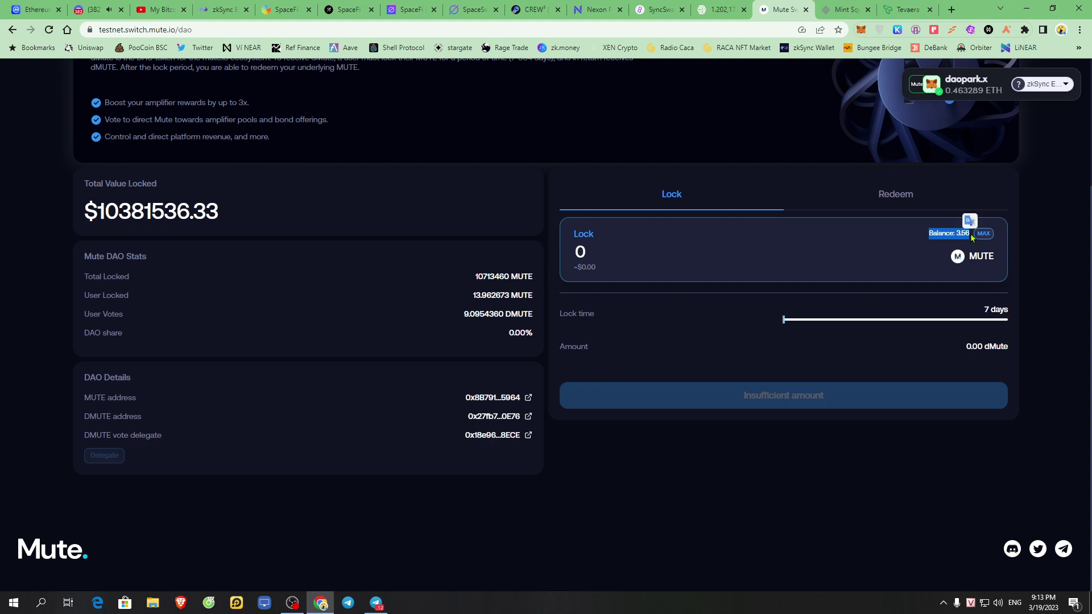
click(886, 211)
click(679, 198)
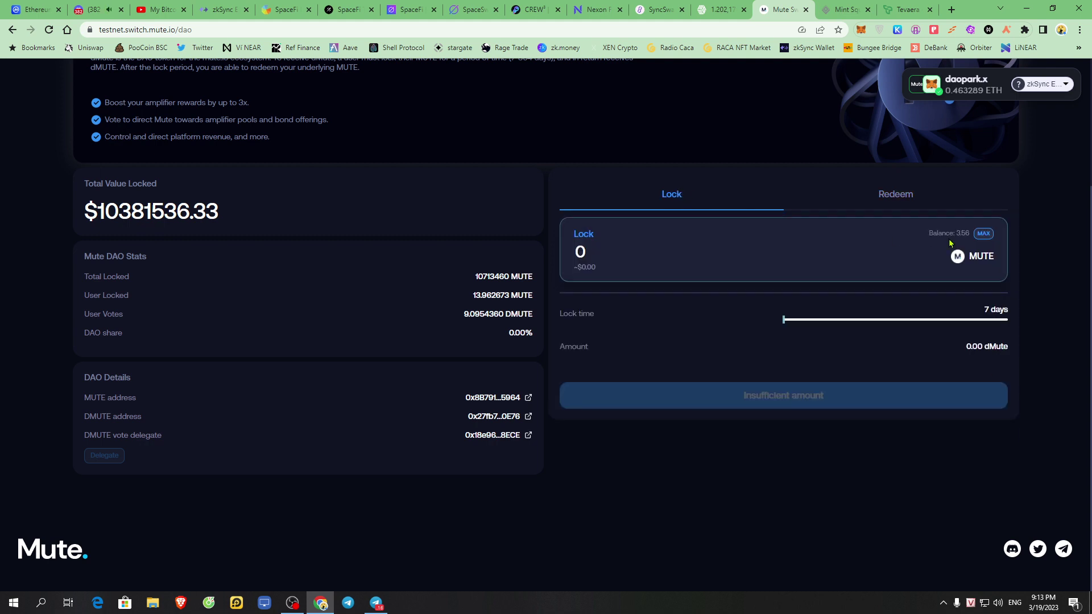
- Lock 0.5 MUTE in the DAO for 364 days and confirm the transaction in MetaMask
drag(640, 245, 549, 262)
text(0.5)
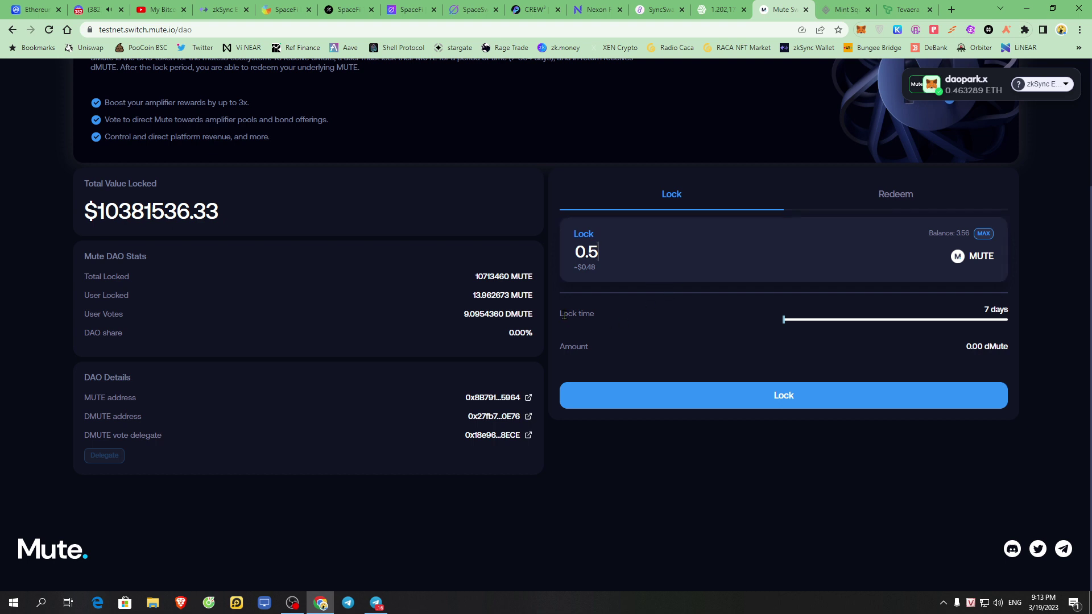
drag(563, 313, 644, 314)
drag(783, 320, 1023, 325)
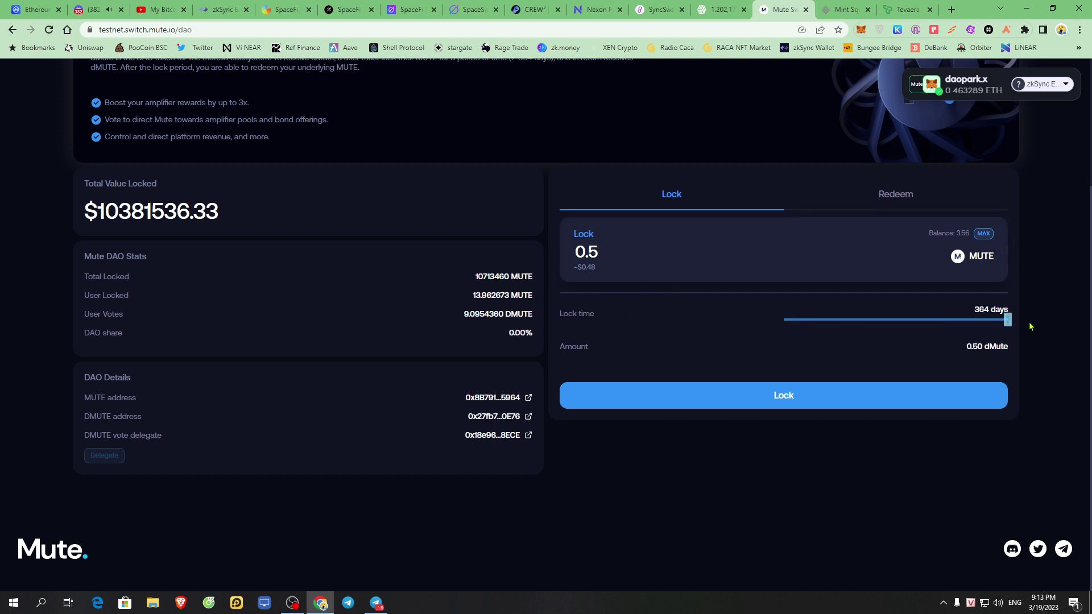
click(785, 396)
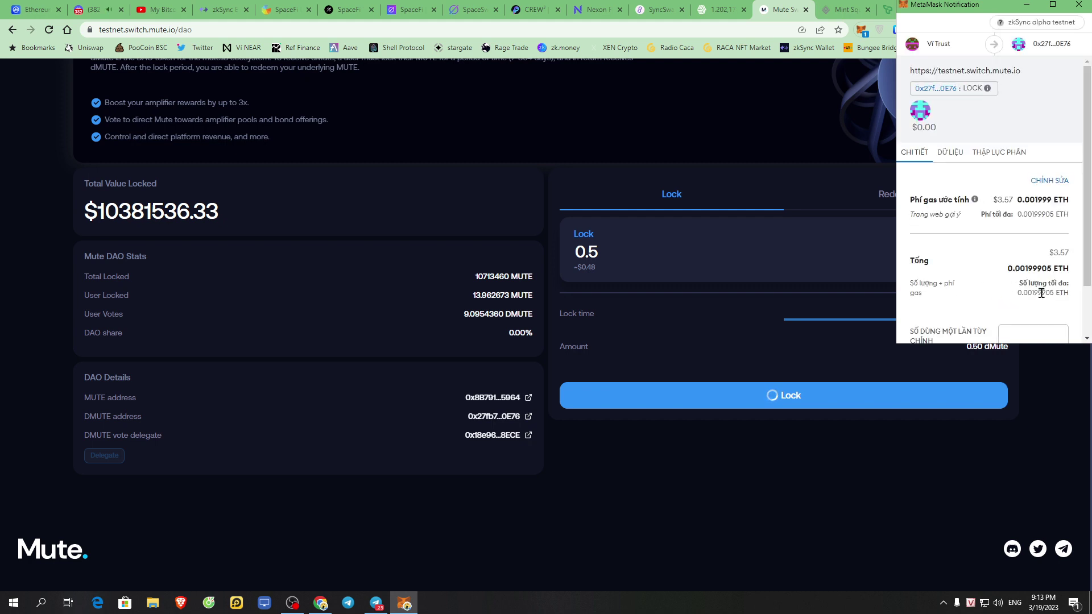
scroll(1039, 307, down, 1)
click(1048, 318)
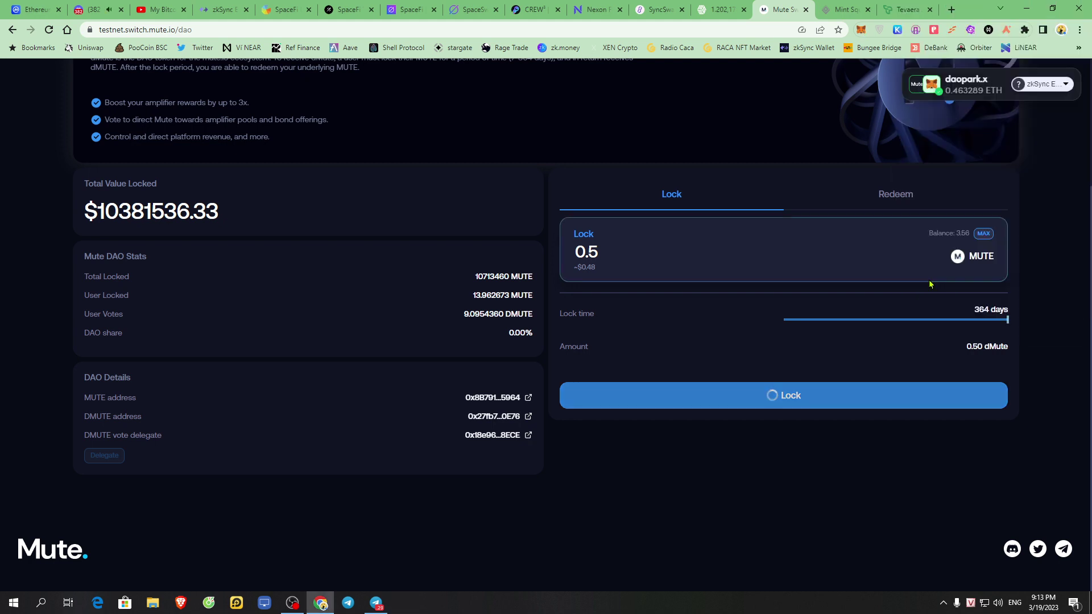
scroll(686, 318, up, 3)
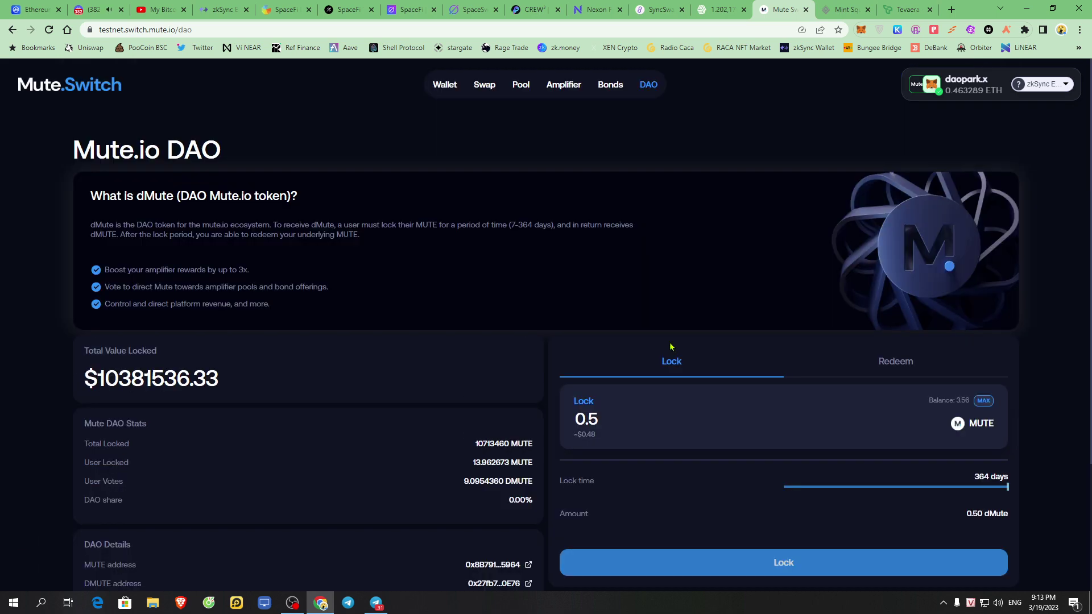
- Switch to Mint Square, open its home page and select the zkSync Testnet network
click(845, 9)
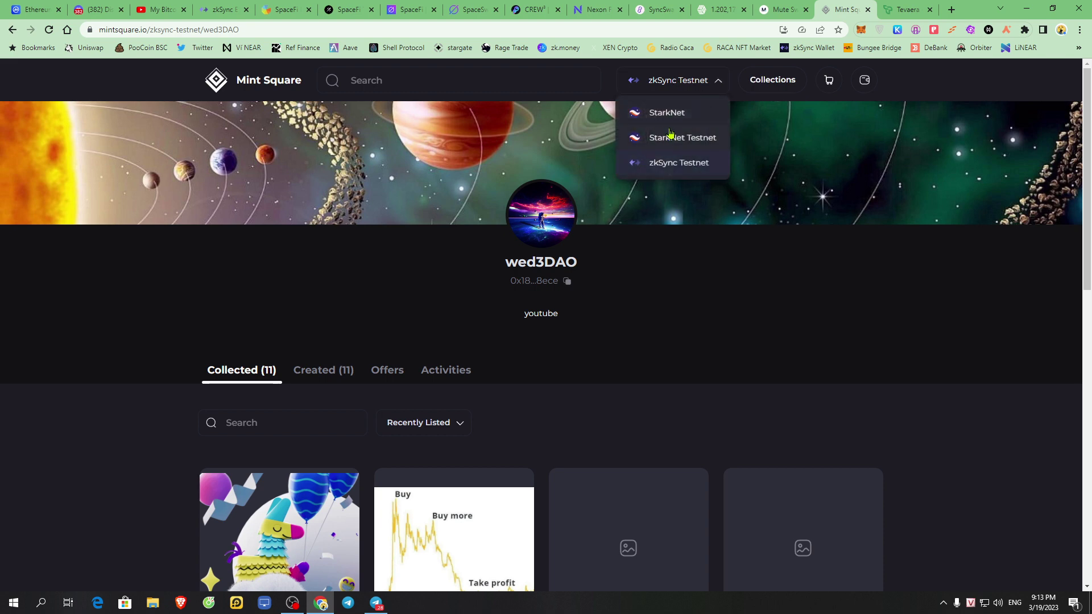
click(214, 27)
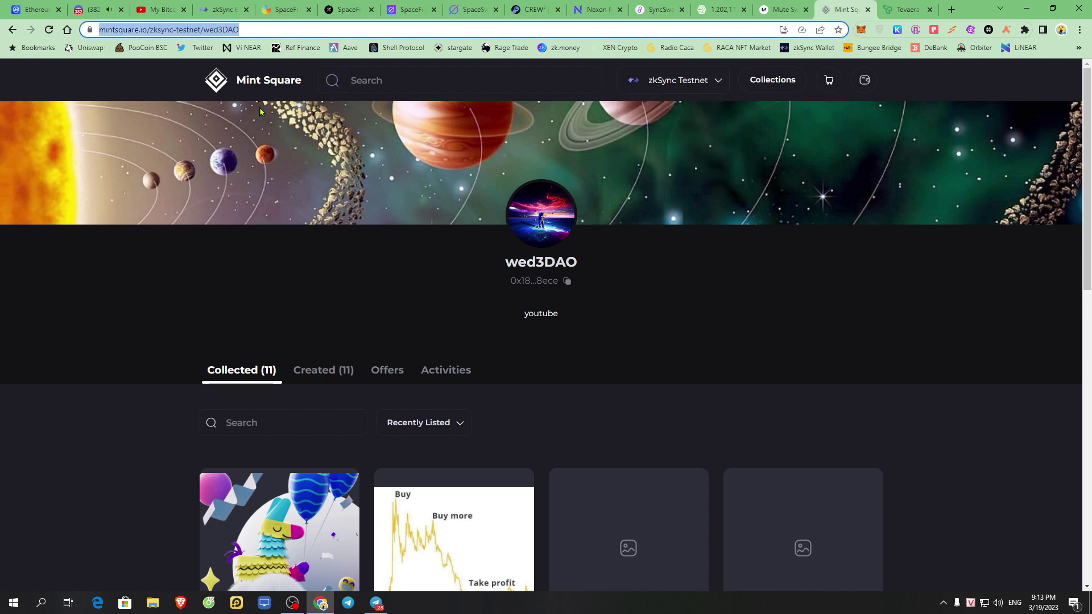
click(243, 86)
mouse_move(705, 81)
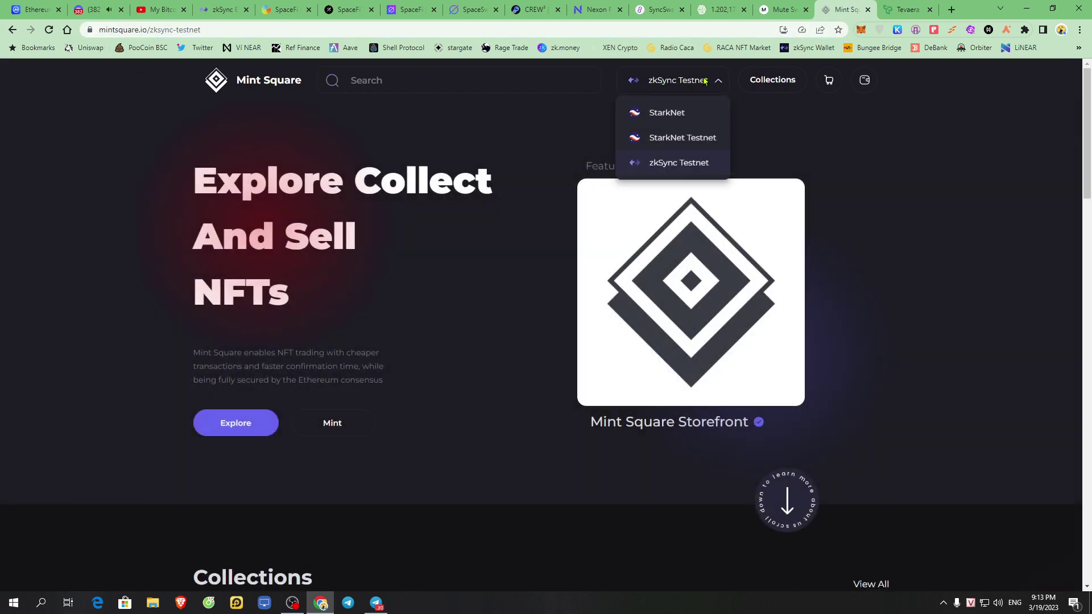
click(674, 172)
click(673, 164)
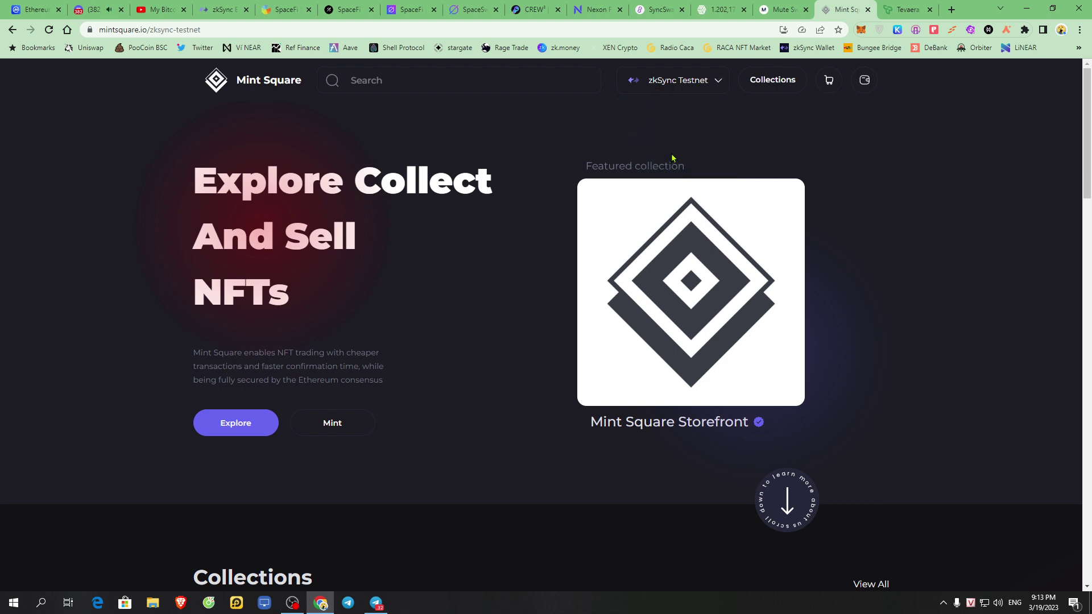
- Connect the MetaMask wallet to Mint Square, approving the wallet request, and close the account sidebar
click(863, 81)
click(900, 209)
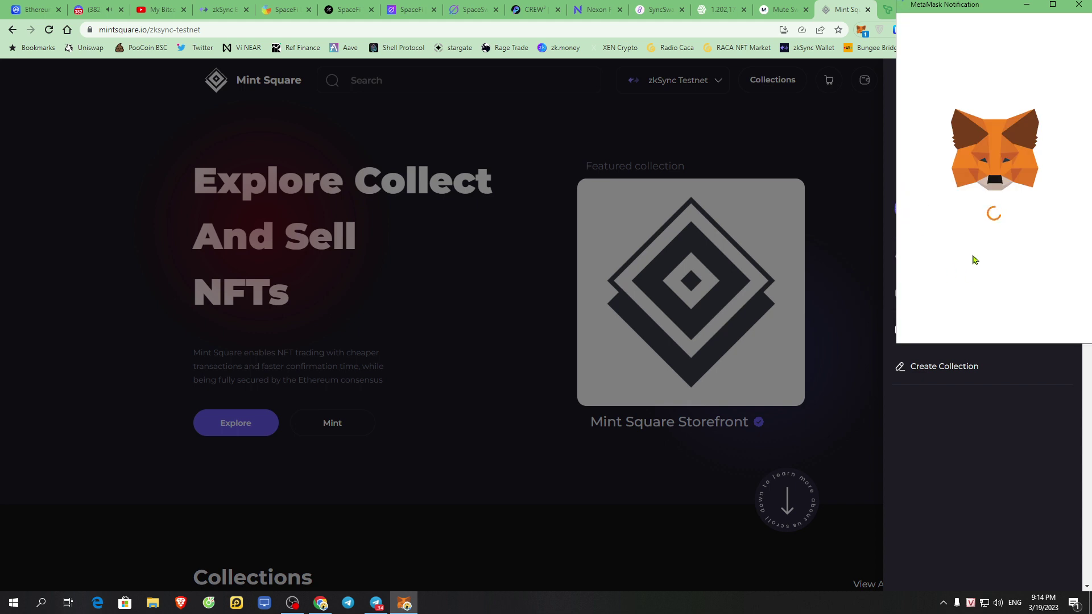
click(1048, 322)
click(1047, 322)
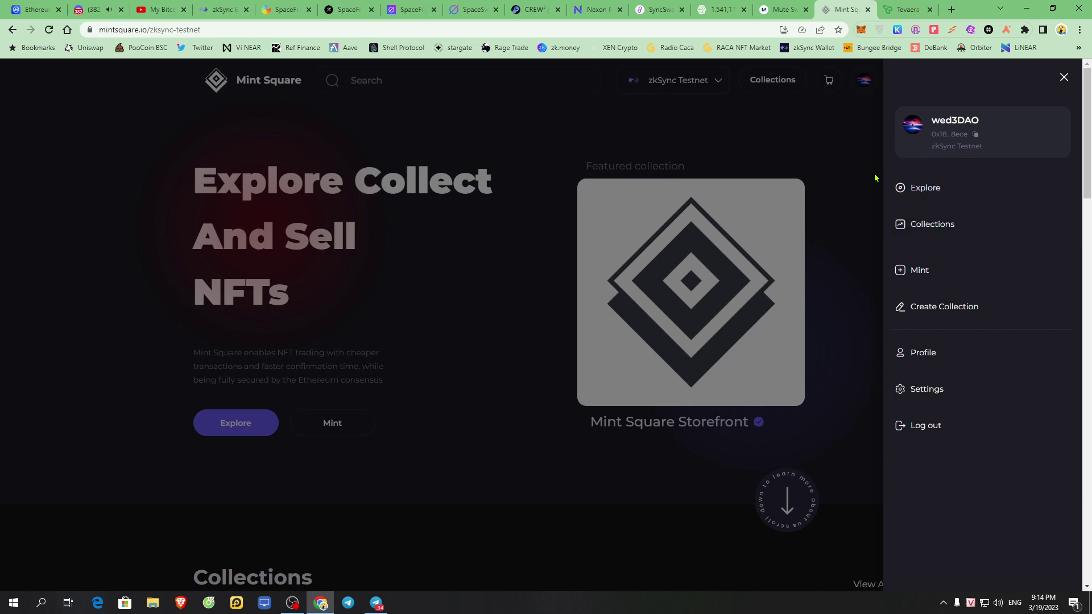
click(1063, 78)
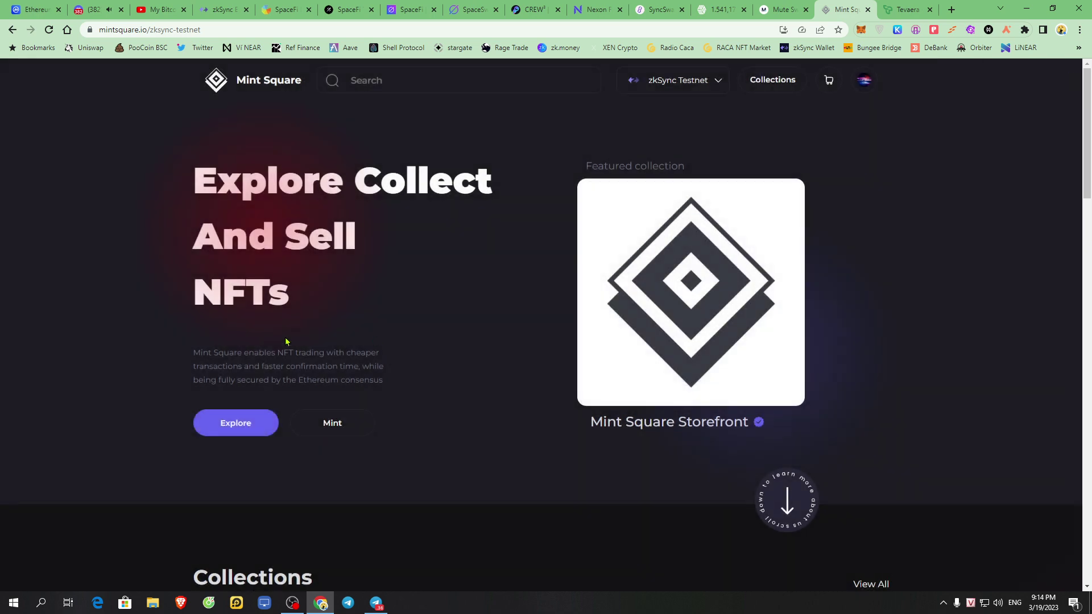
click(346, 423)
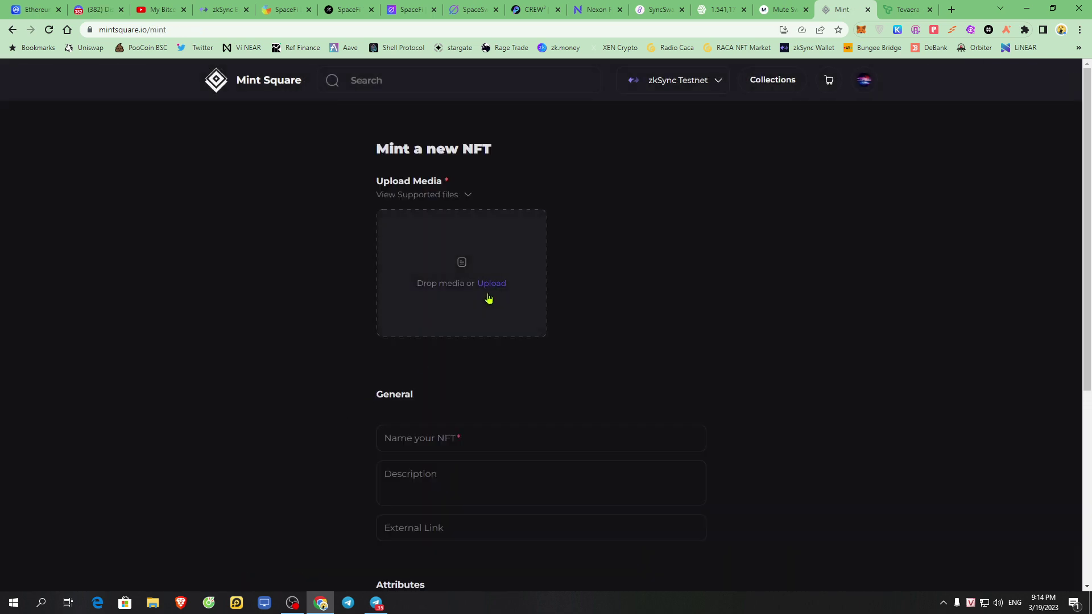
click(452, 278)
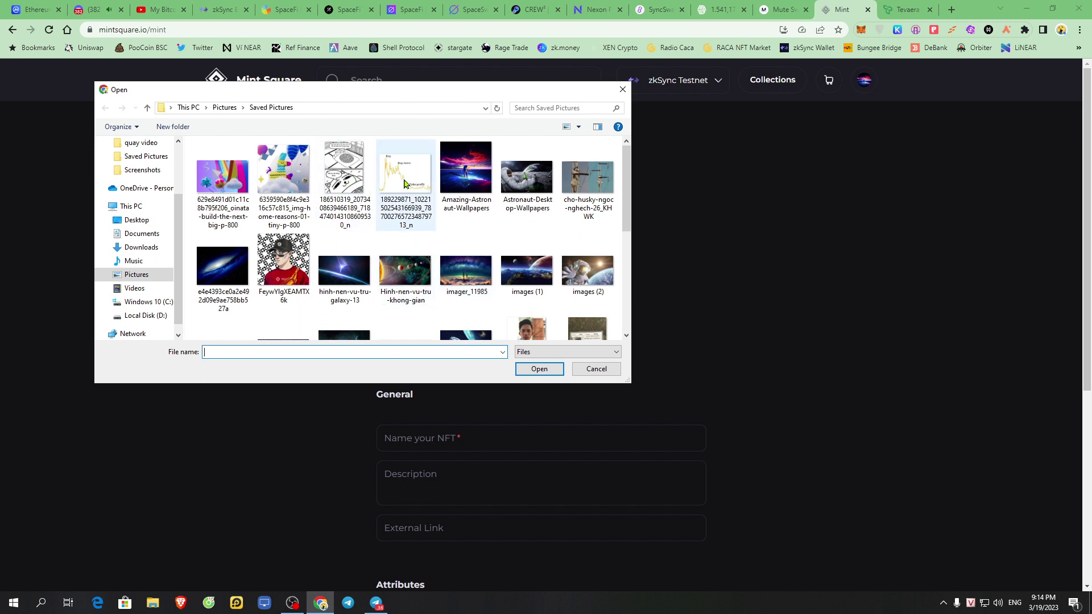
click(470, 209)
click(344, 174)
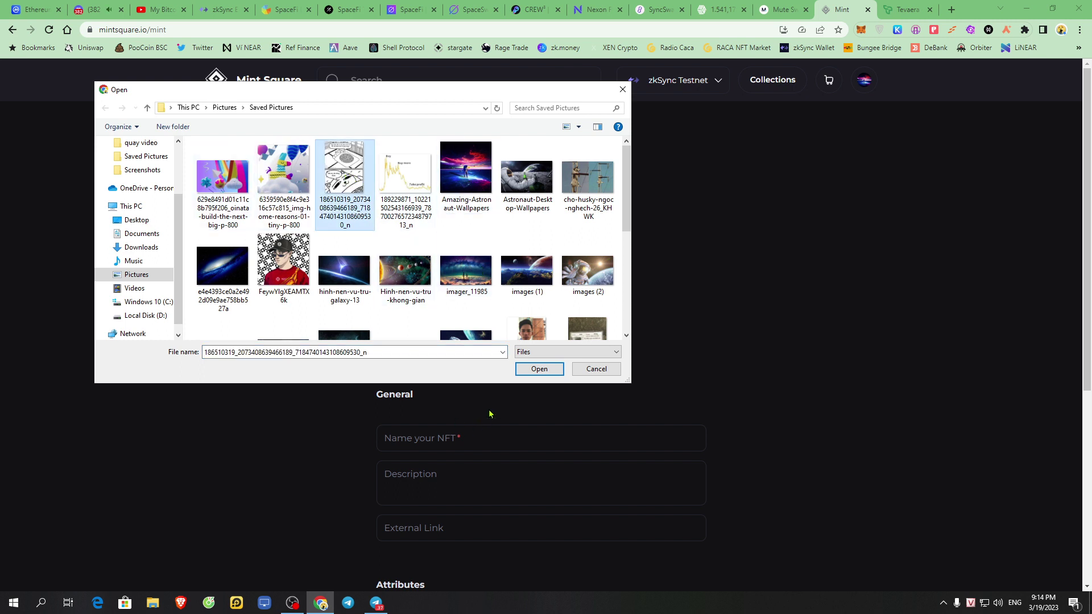
click(546, 371)
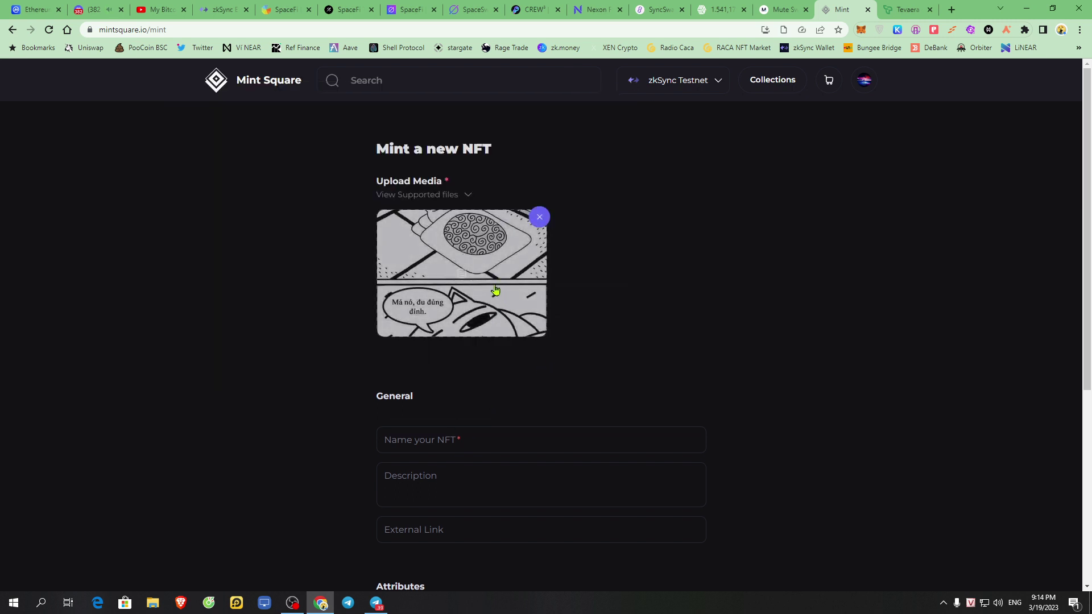
- Name the new NFT "avatar", leaving the description, external link and attributes empty
scroll(511, 273, down, 3)
double_click(488, 242)
click(492, 272)
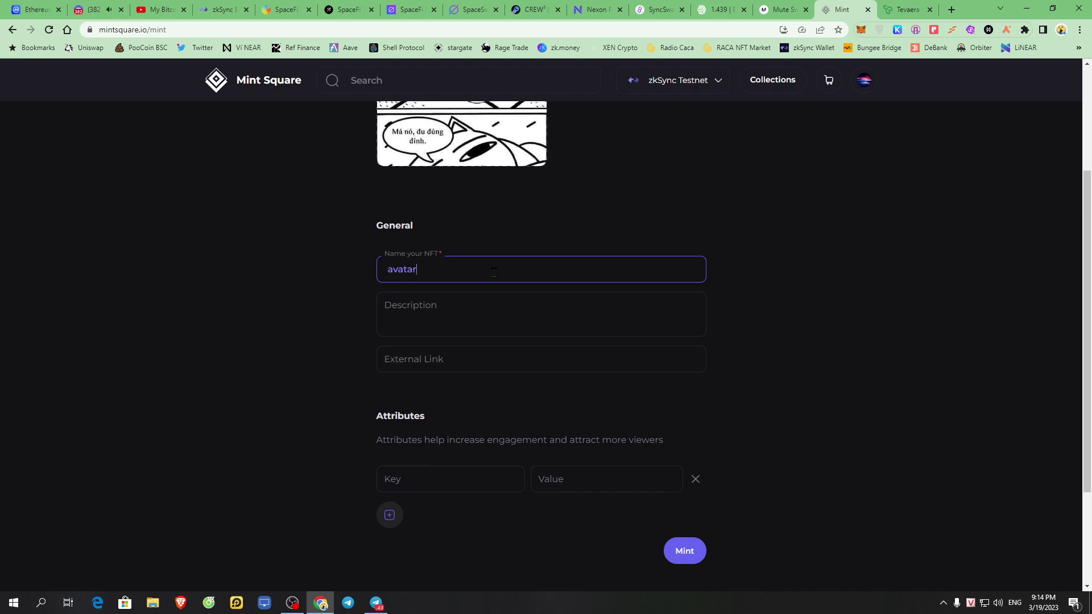
key(ctrl+a)
click(690, 231)
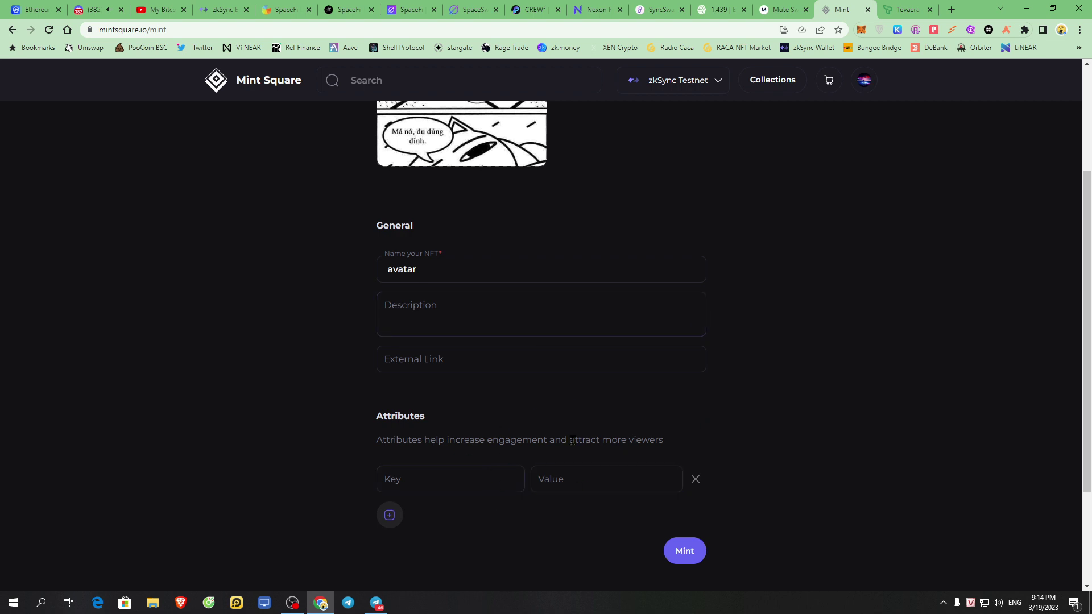
- Mint the "avatar" NFT and confirm the mint transaction in MetaMask
click(694, 554)
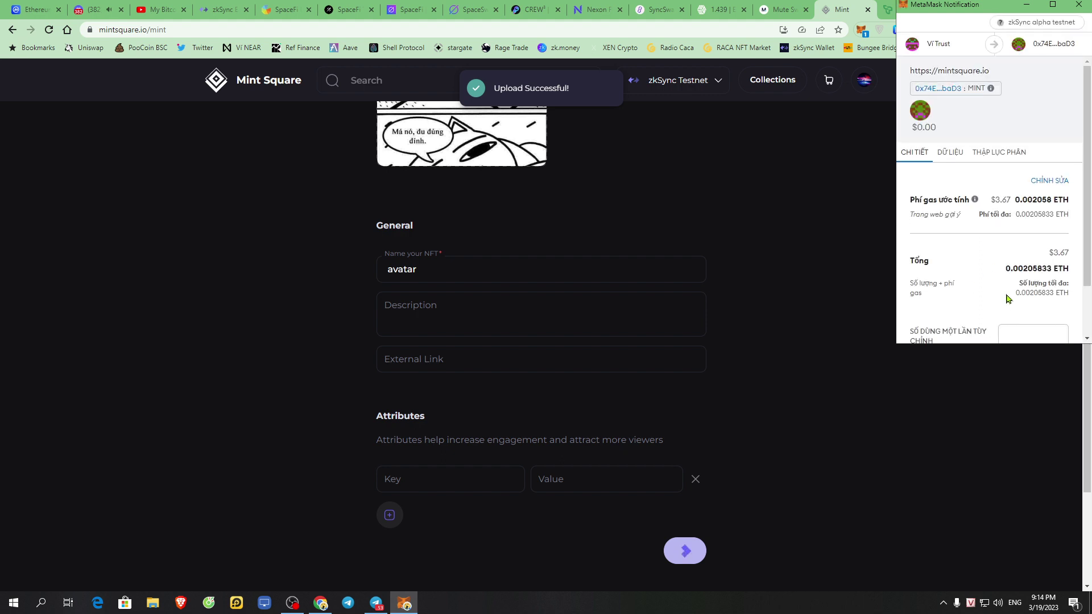
scroll(1040, 304, down, 1)
click(1045, 321)
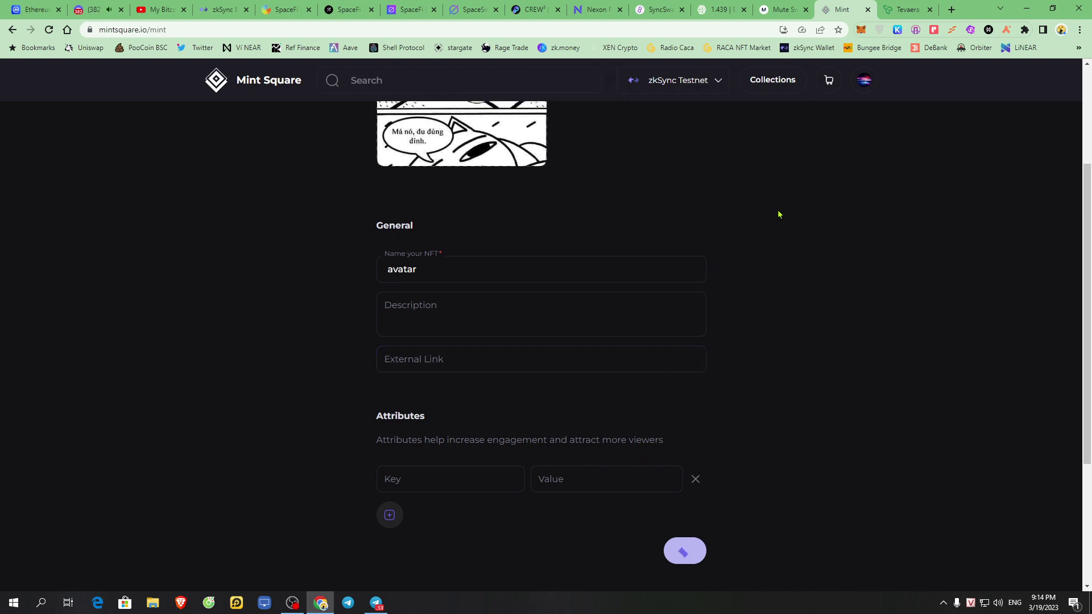
- Go to the profile after minting and look through its collected NFTs for the new avatar item
click(657, 334)
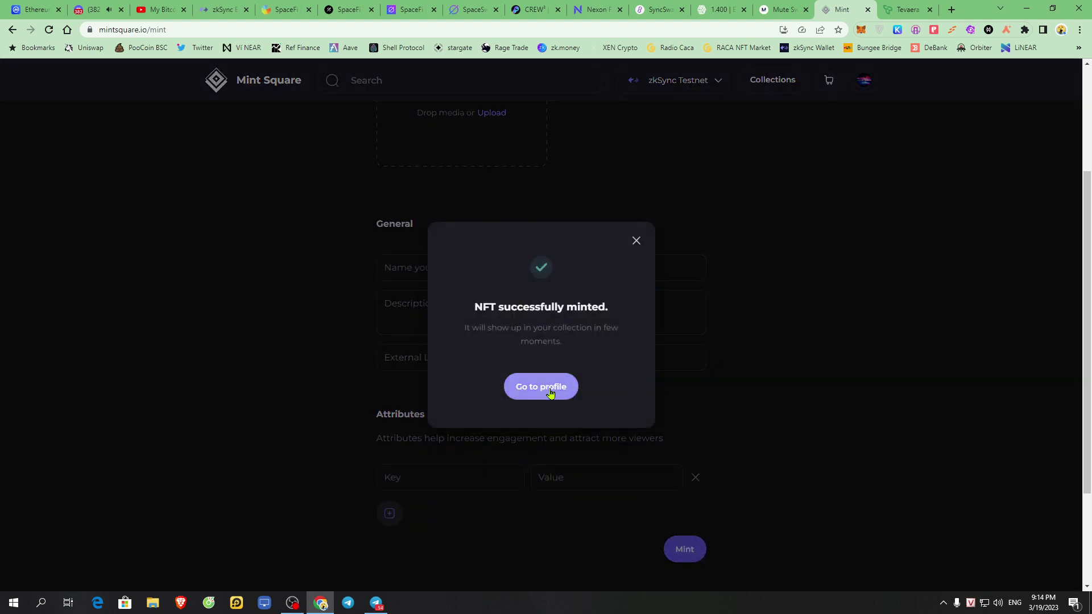
click(550, 392)
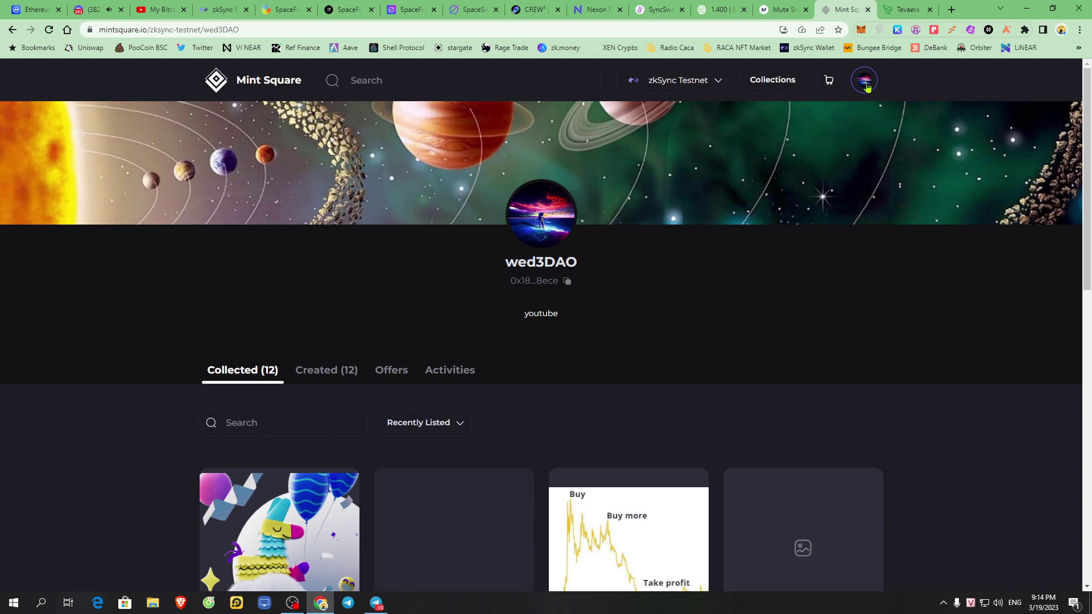
click(864, 81)
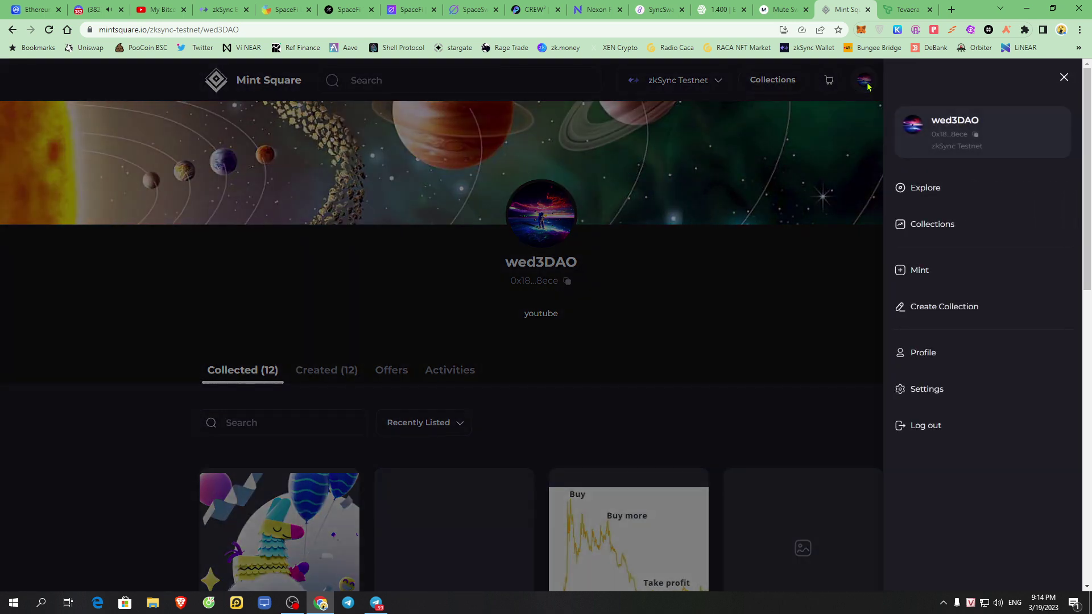
click(926, 358)
scroll(676, 365, down, 3)
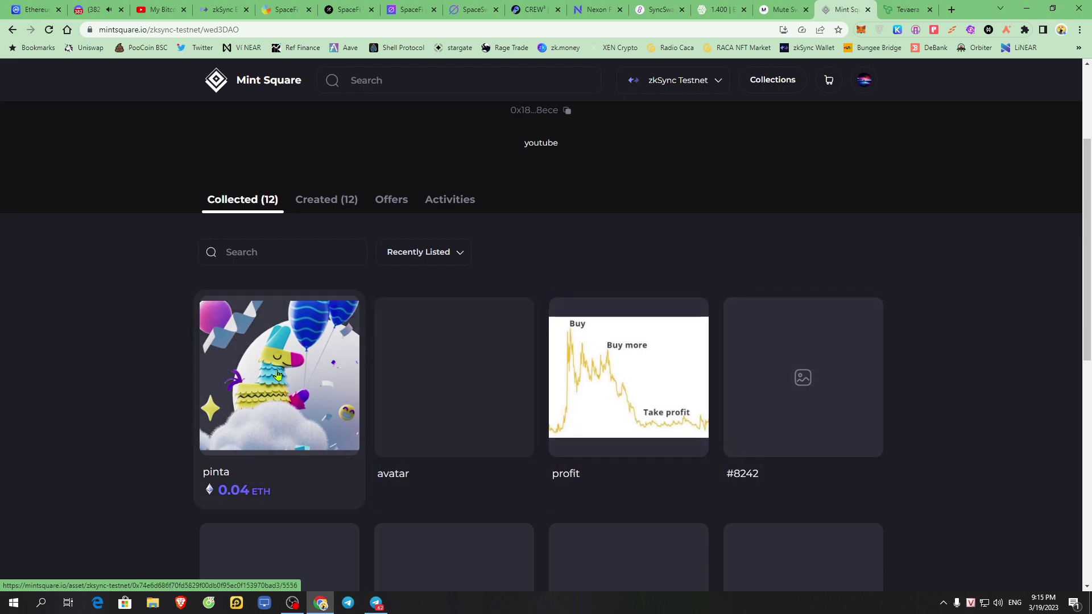
scroll(310, 453, down, 6)
scroll(500, 212, up, 9)
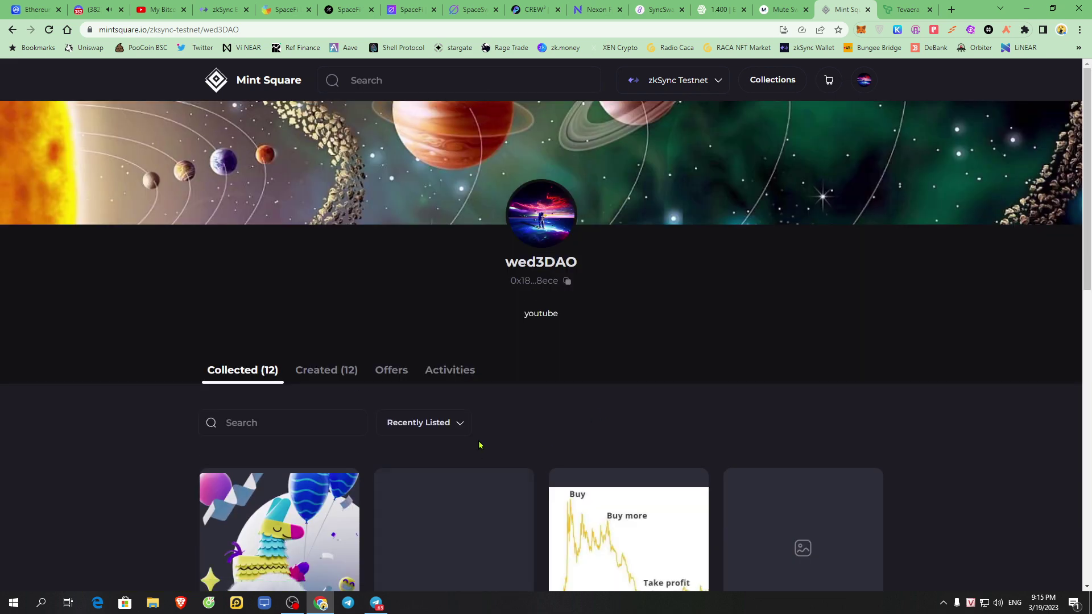
scroll(477, 446, down, 3)
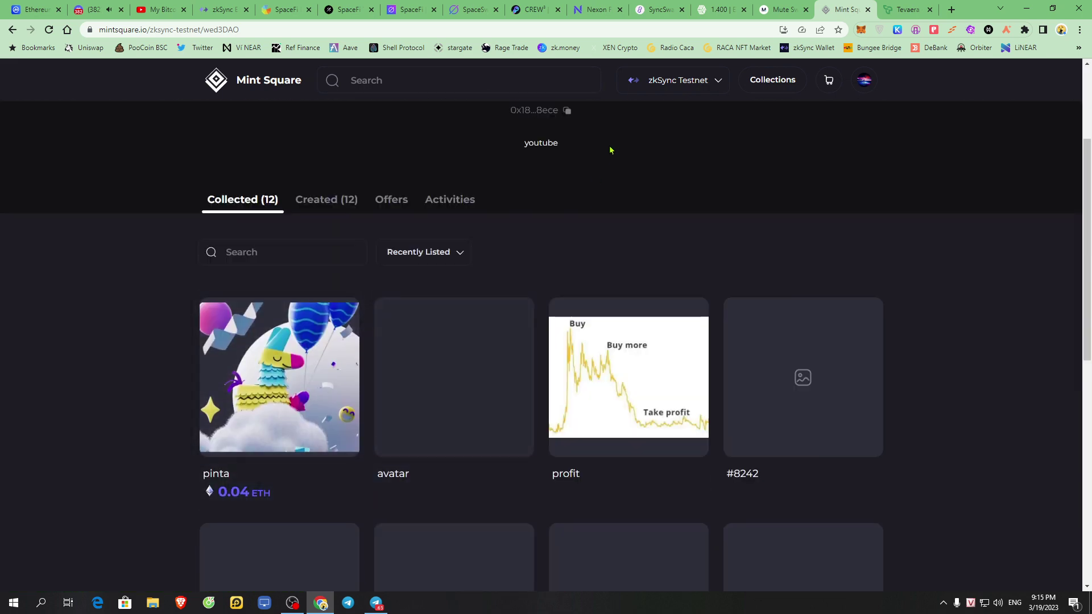
- Switch to the Tevaera testnet site and log in with MetaMask, connecting the selected wallet account
click(905, 9)
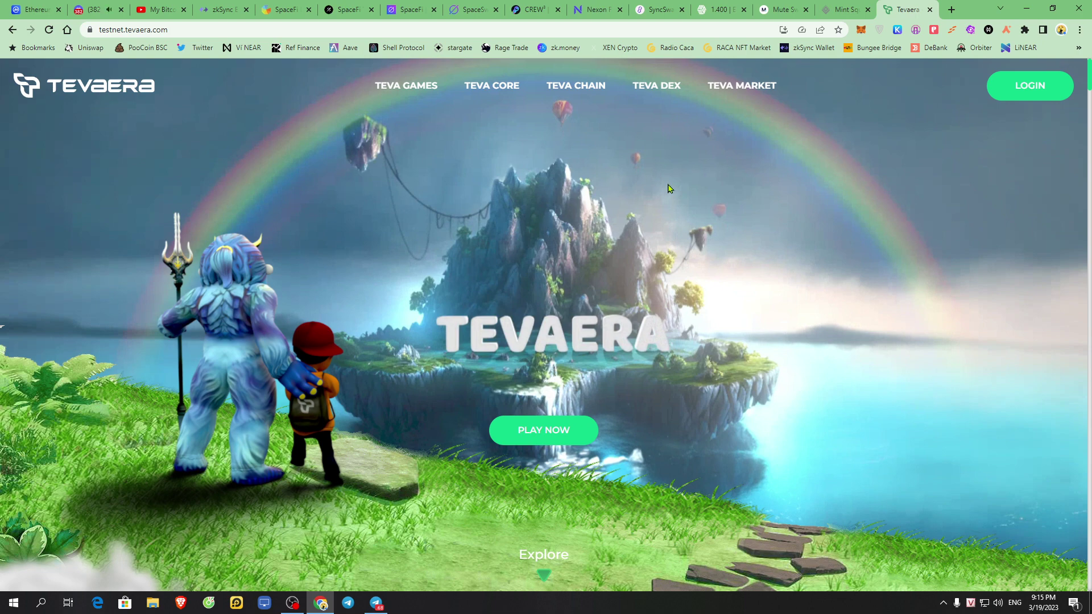
click(1042, 92)
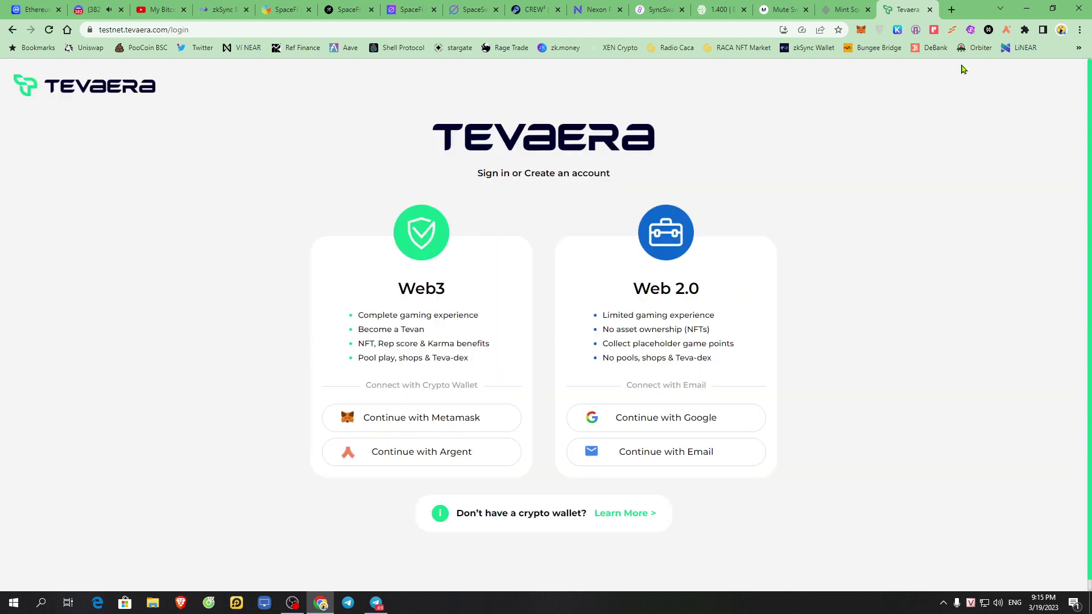
click(101, 94)
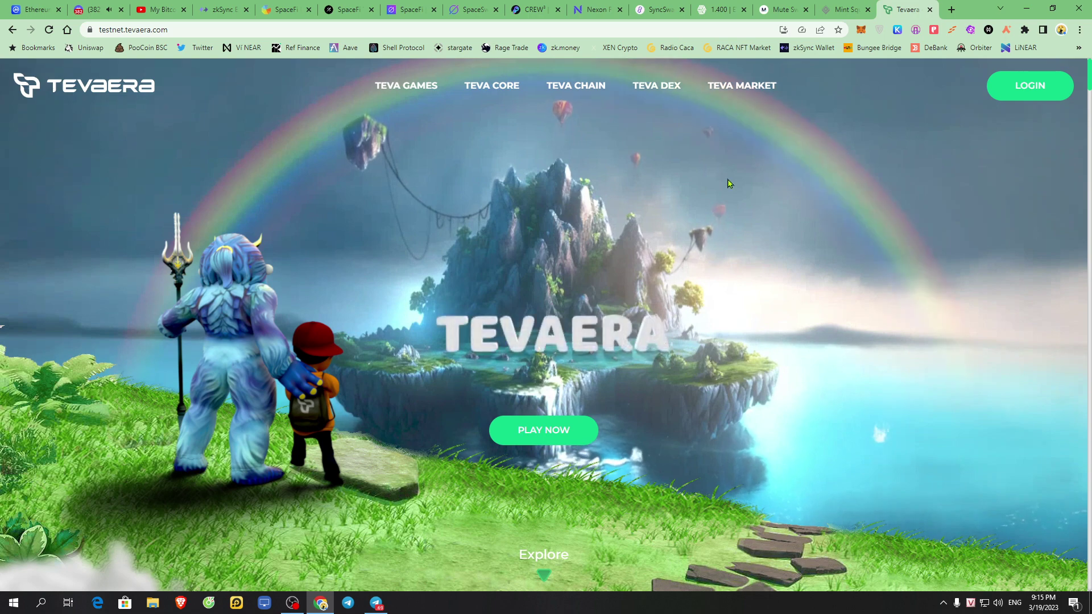
click(1037, 89)
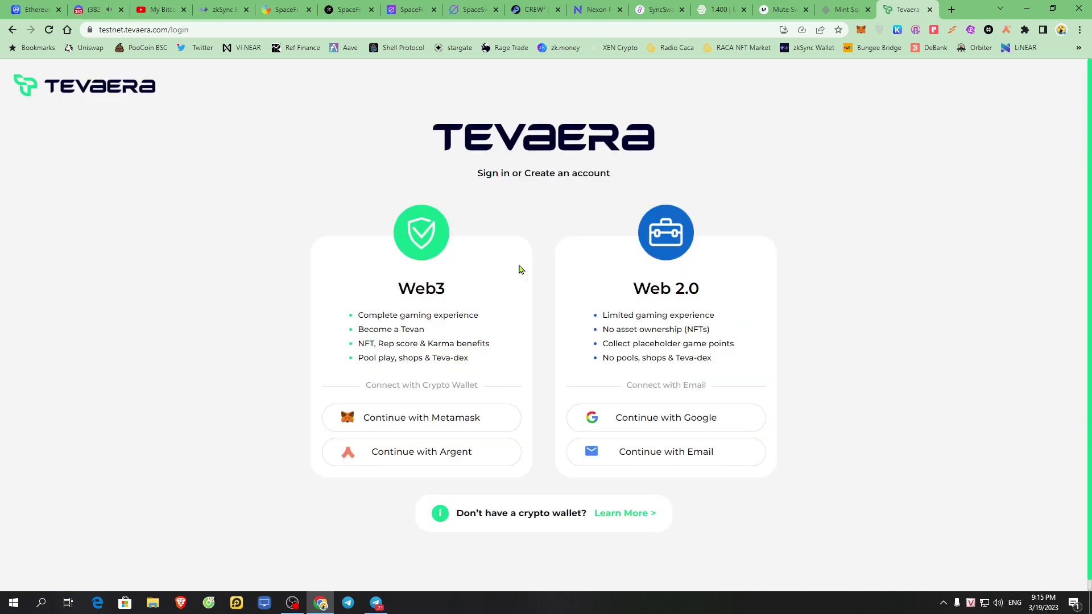
click(418, 417)
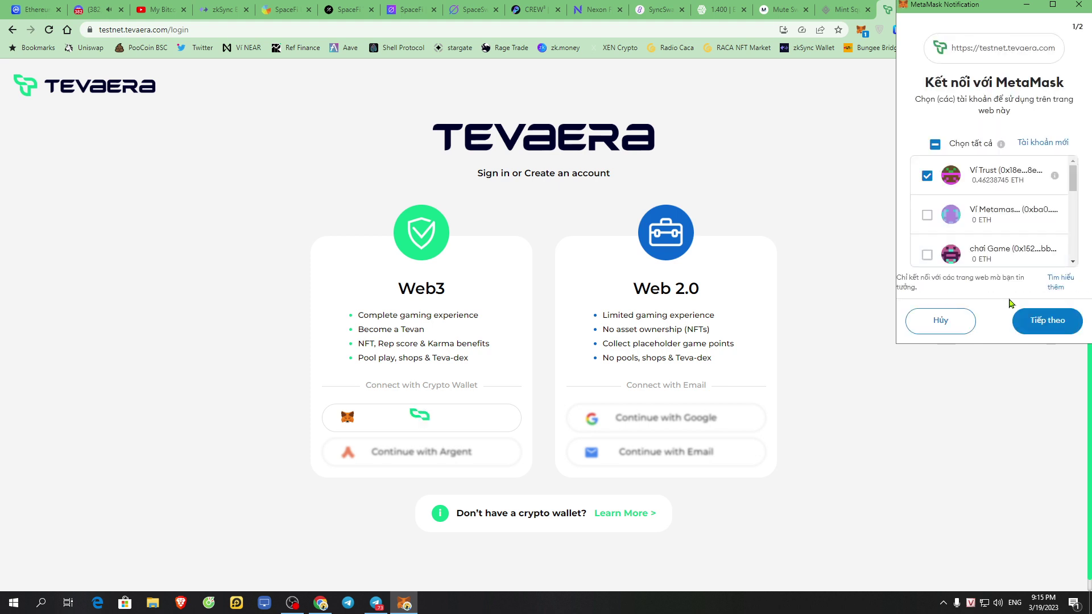
click(1047, 319)
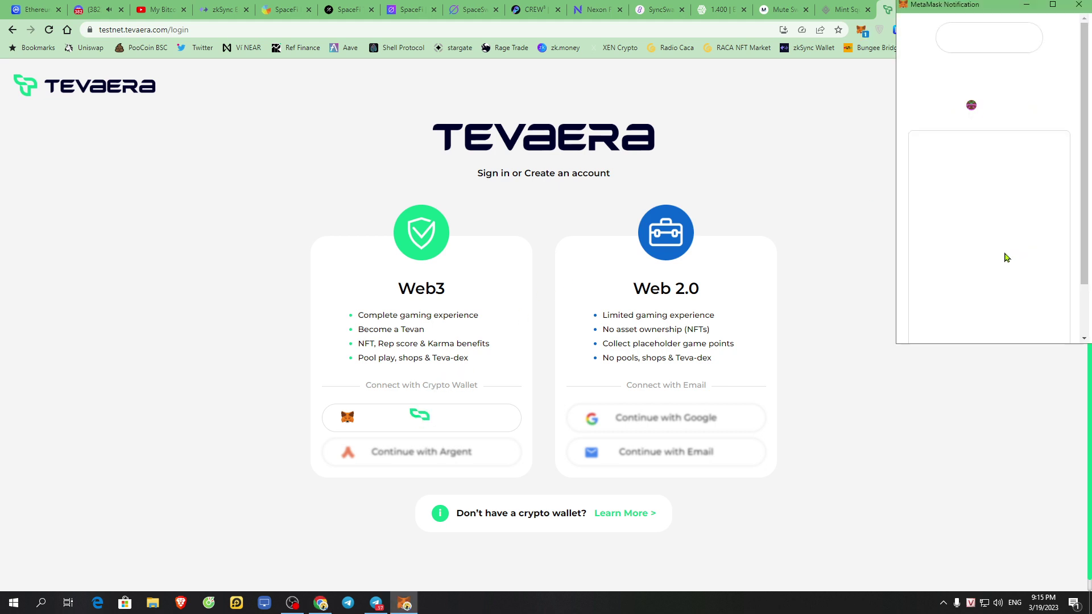
scroll(1003, 266, down, 2)
click(1033, 322)
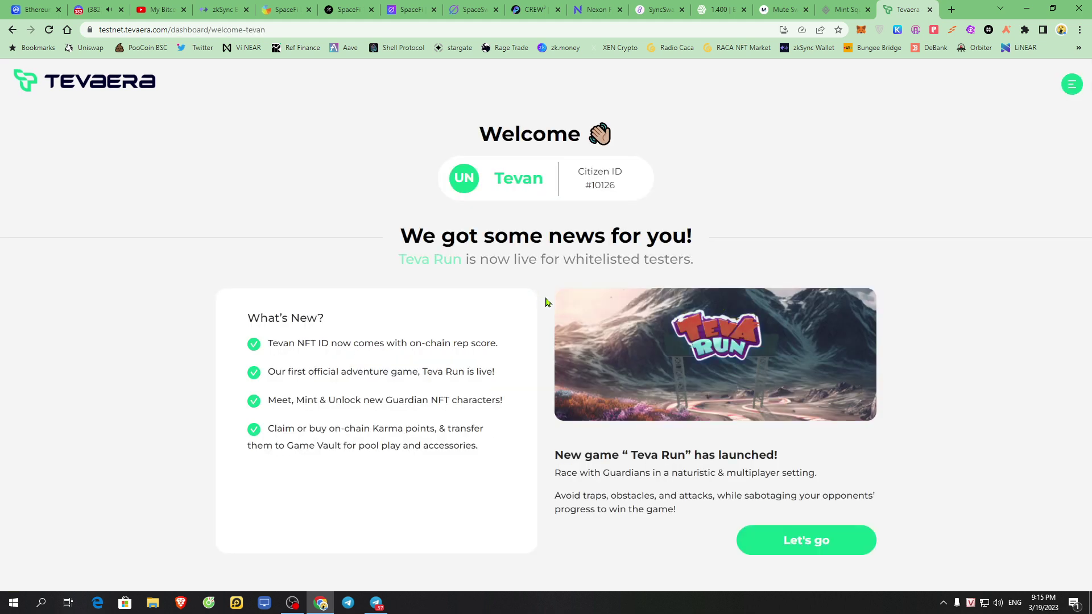
- Review the citizen ID on the Tevaera welcome page and continue to the games dashboard
drag(576, 170, 627, 190)
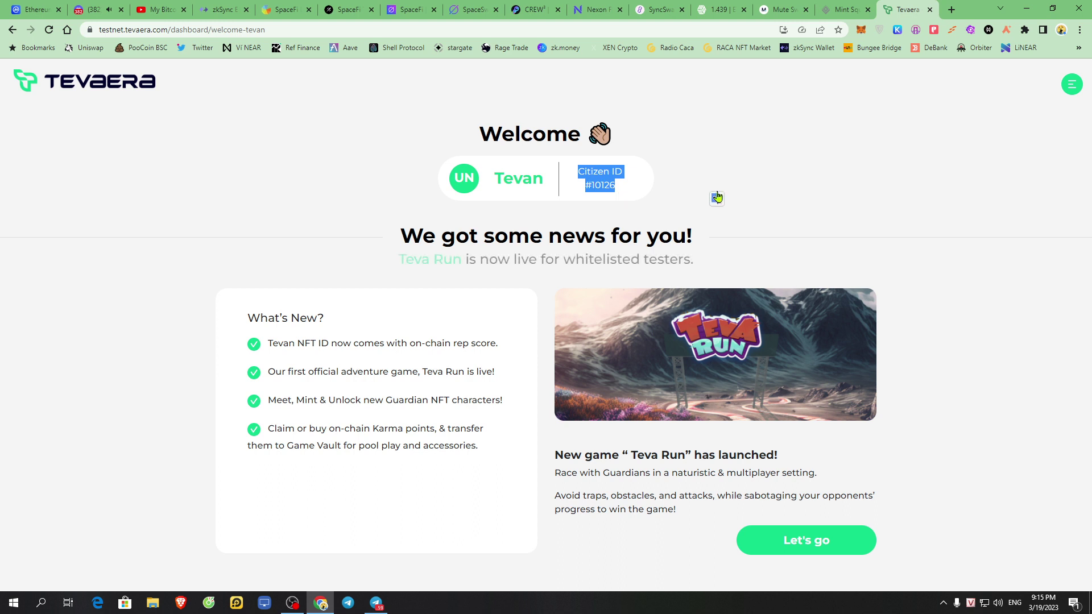
click(580, 171)
drag(580, 171, 620, 185)
click(793, 541)
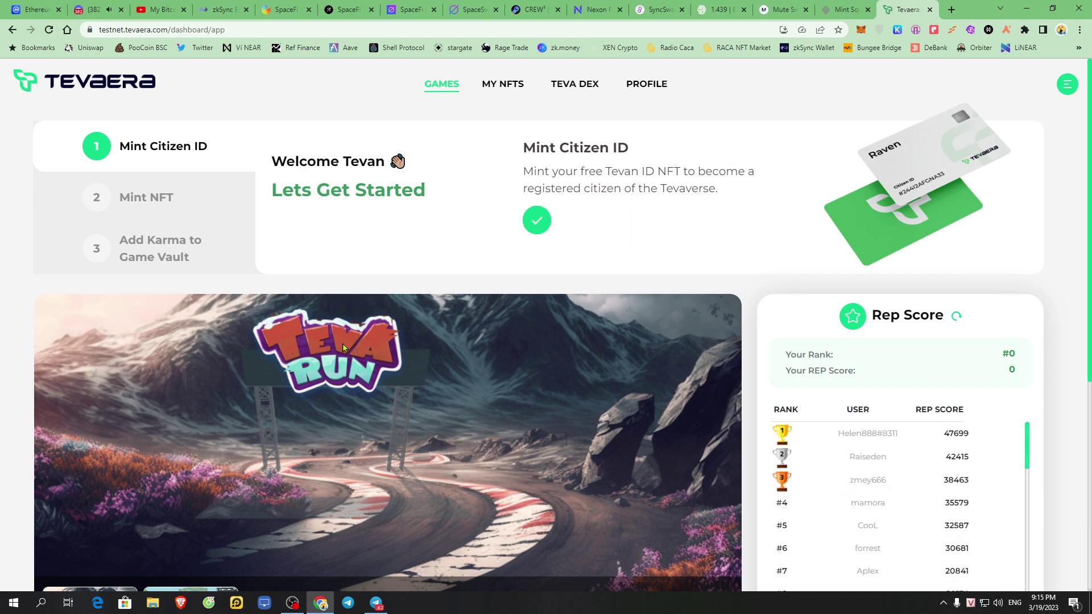
scroll(603, 338, down, 3)
scroll(642, 353, up, 3)
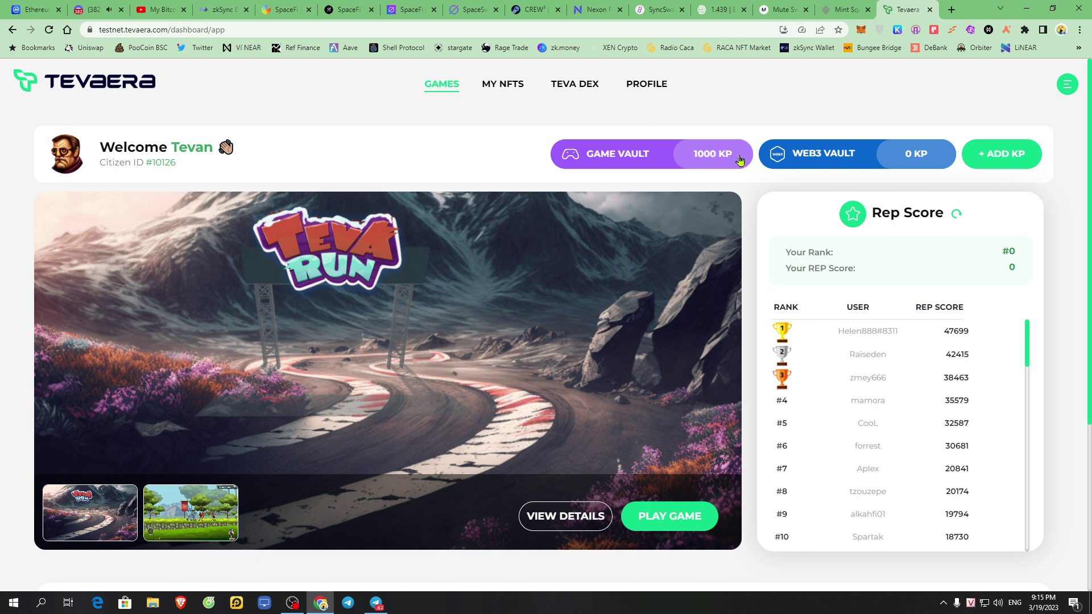
- View the Game Vault's recent Karma Points transactions and close the list
drag(739, 162, 636, 159)
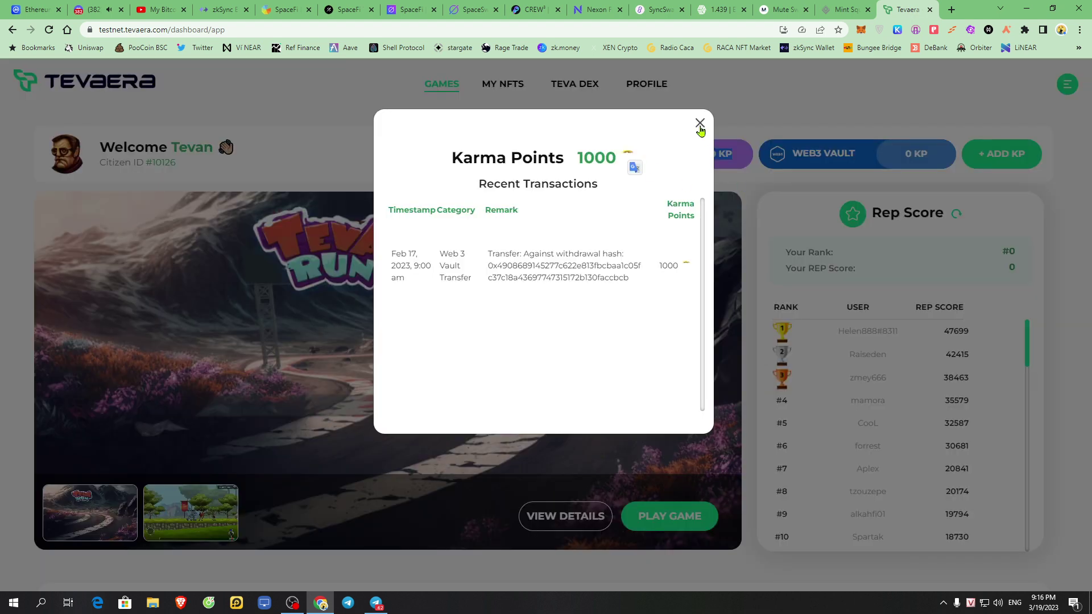
drag(453, 162, 605, 162)
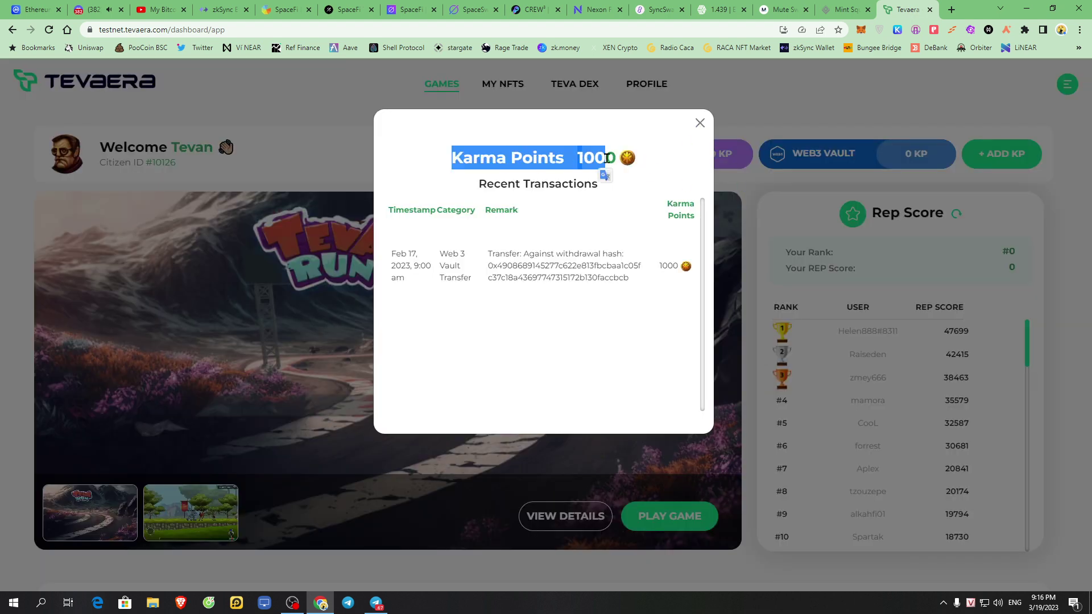
click(700, 126)
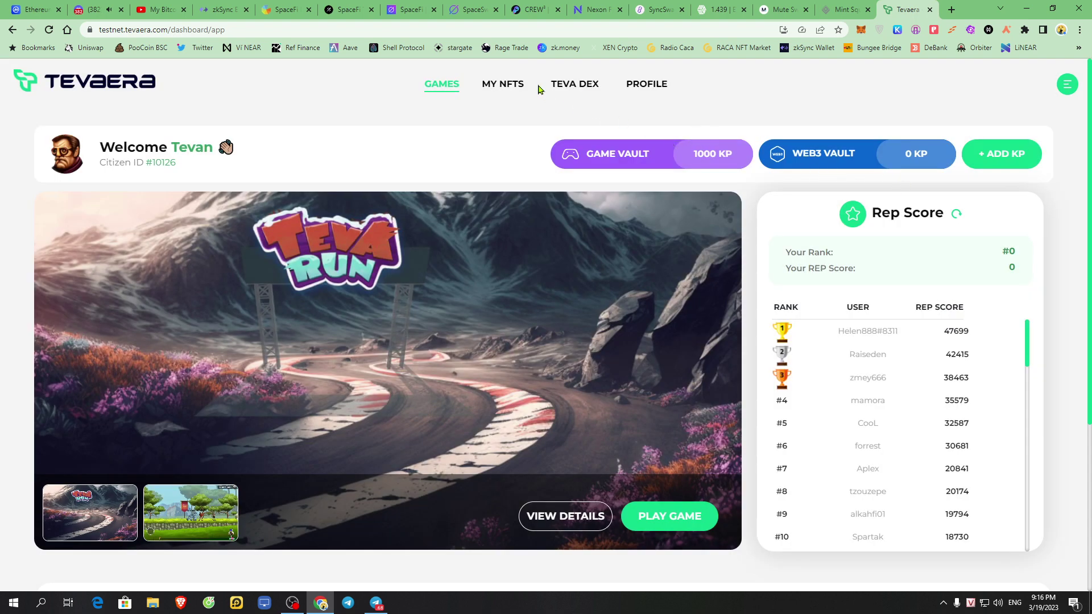
drag(549, 84, 601, 90)
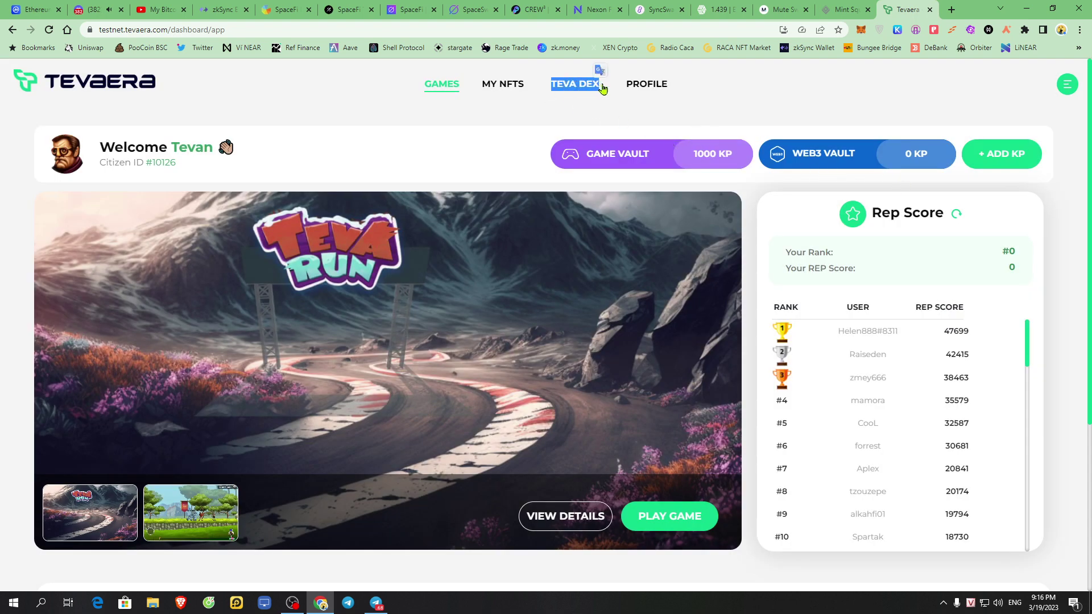